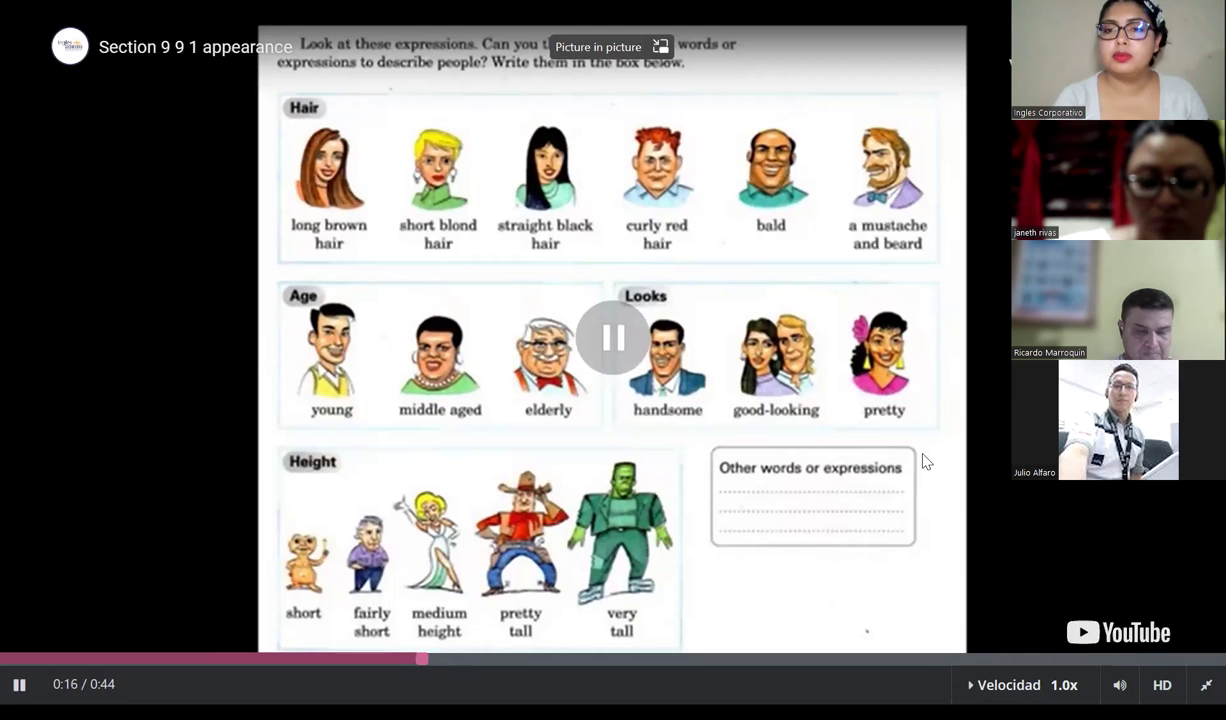
Pause the appearance video at 0:16 on the worksheet, clear the suggestions, and exit full screen
left_click(926, 462)
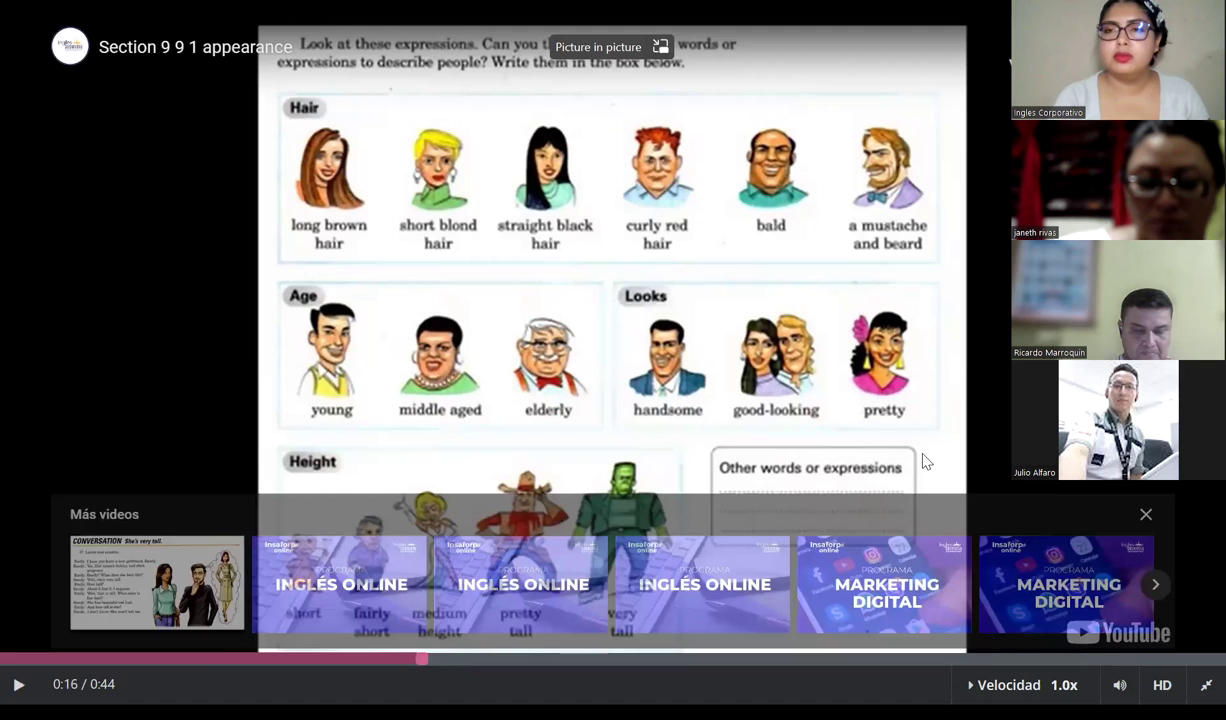
left_click(1146, 514)
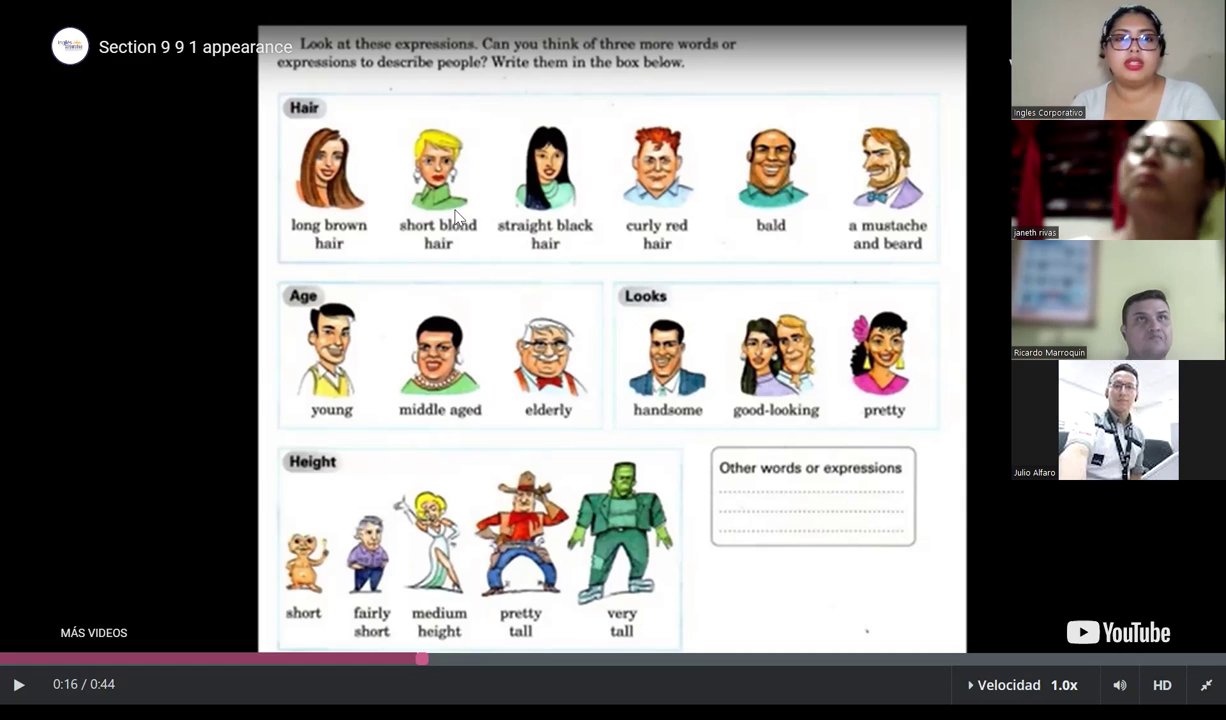
key("Escape")
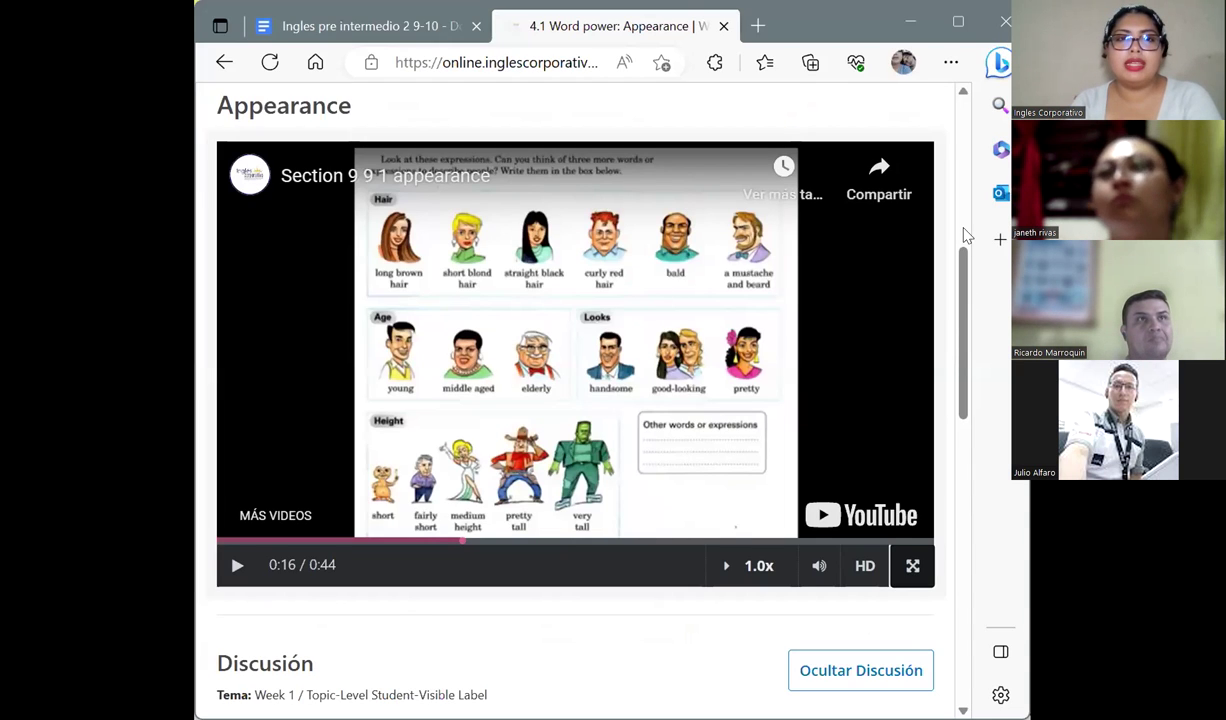
Go to lesson 4.3 'She's very tall' from the navigation bar and play its dialogue video
scroll(420, 185, "up", 3)
left_click(425, 185)
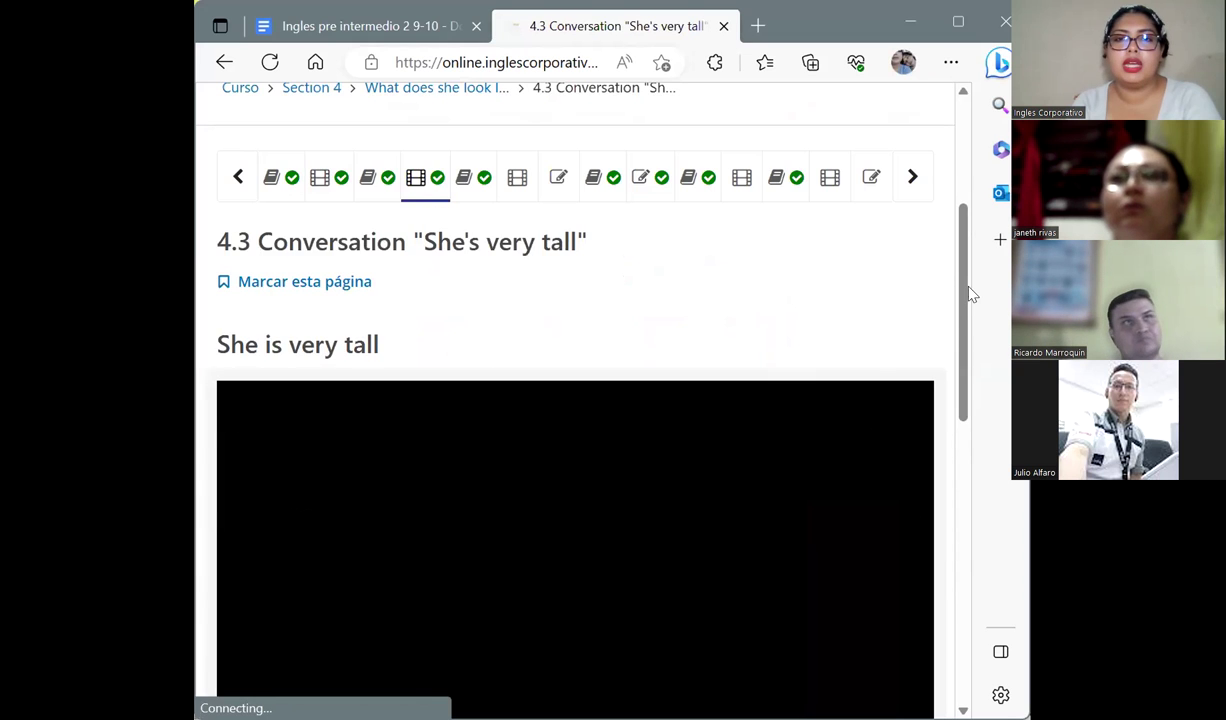
scroll(968, 340, "down", 3)
left_click_drag(968, 390, 963, 364)
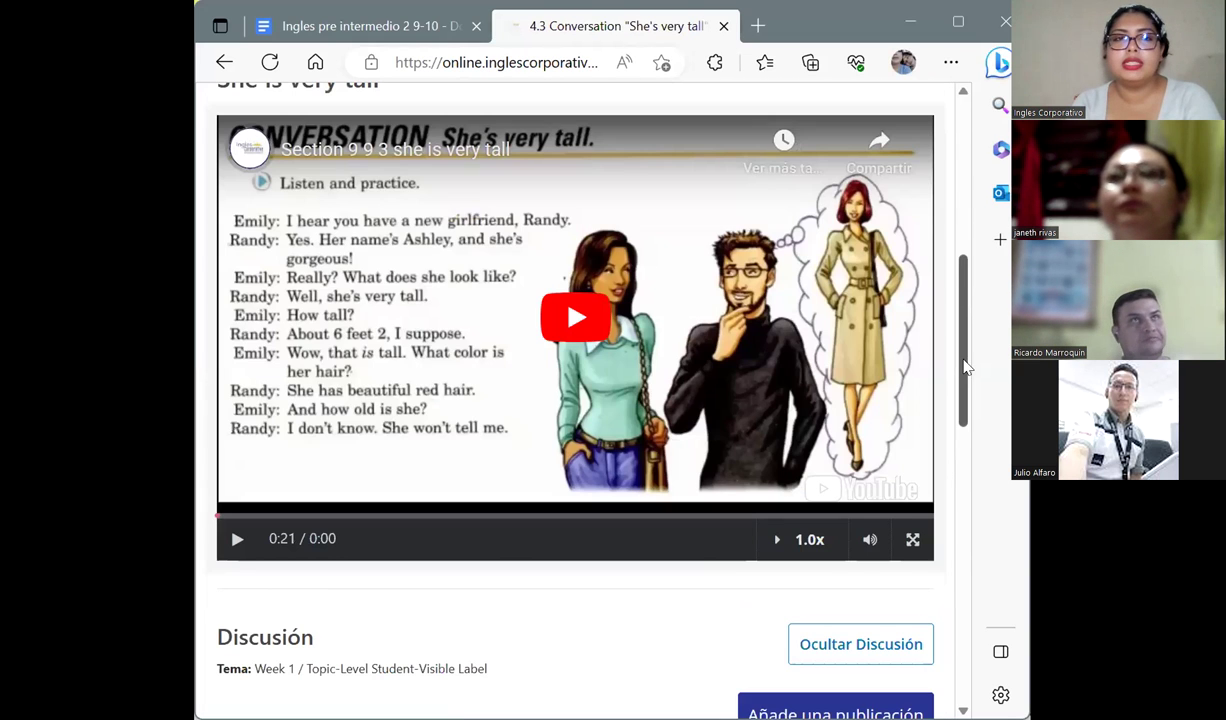
left_click(595, 290)
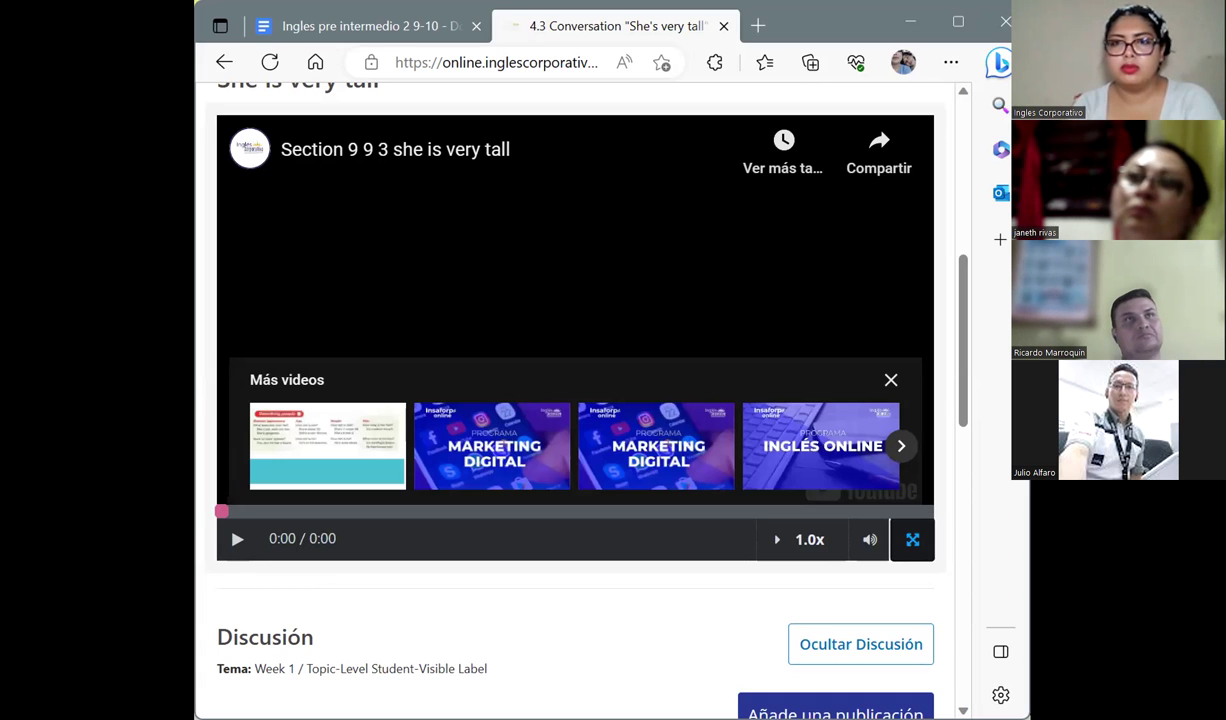
Play the 'Section 9 9 3 she is very tall' video full screen to about 0:35
left_click(912, 539)
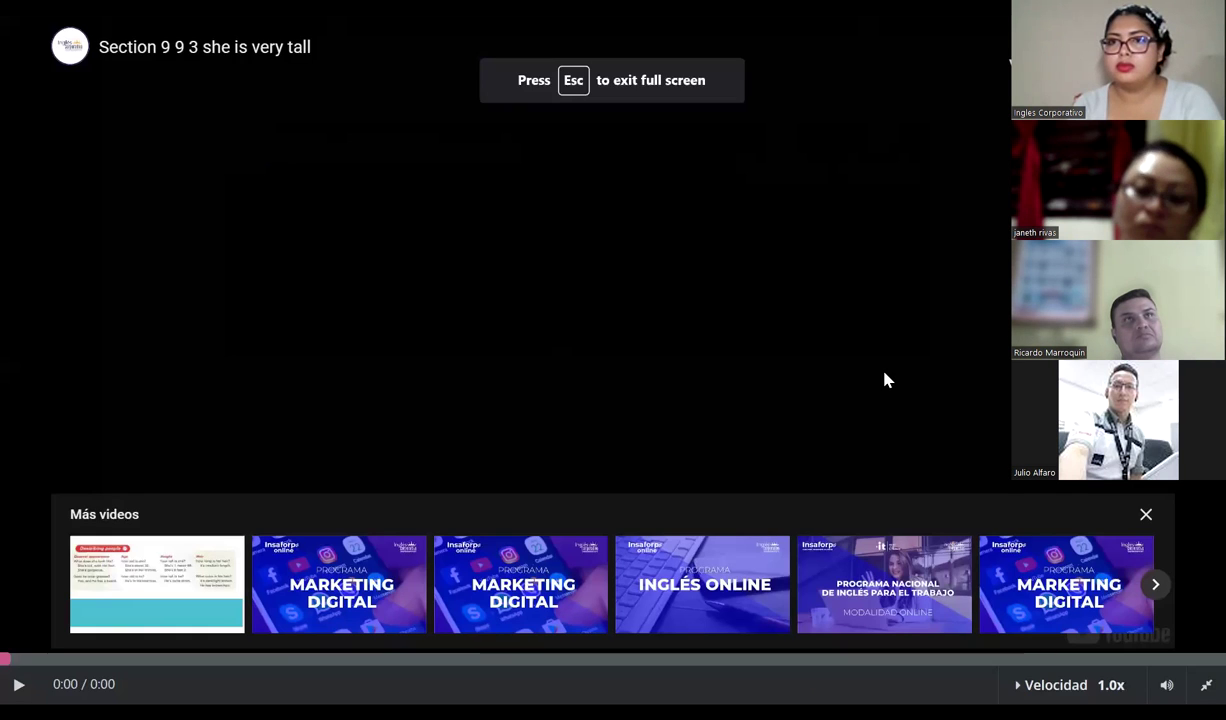
left_click(885, 378)
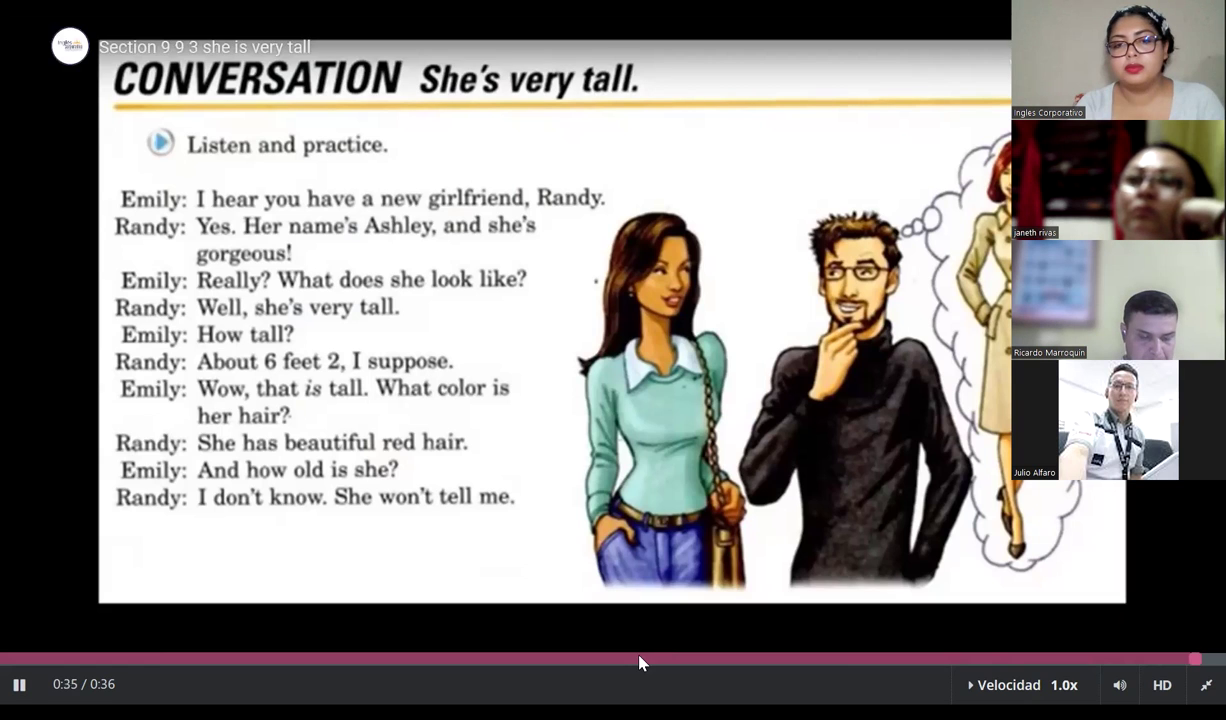
Seek the conversation video back to 0:20 and pause it at 0:21 on the dialogue
left_click(684, 659)
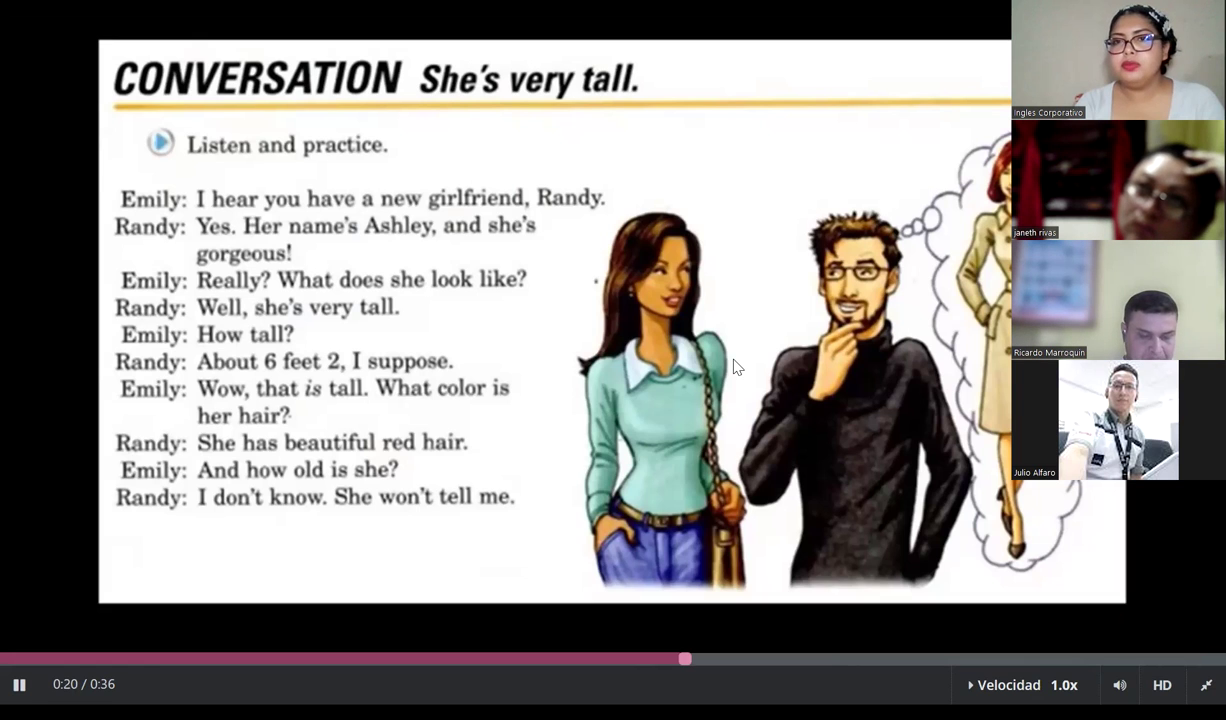
left_click(1148, 525)
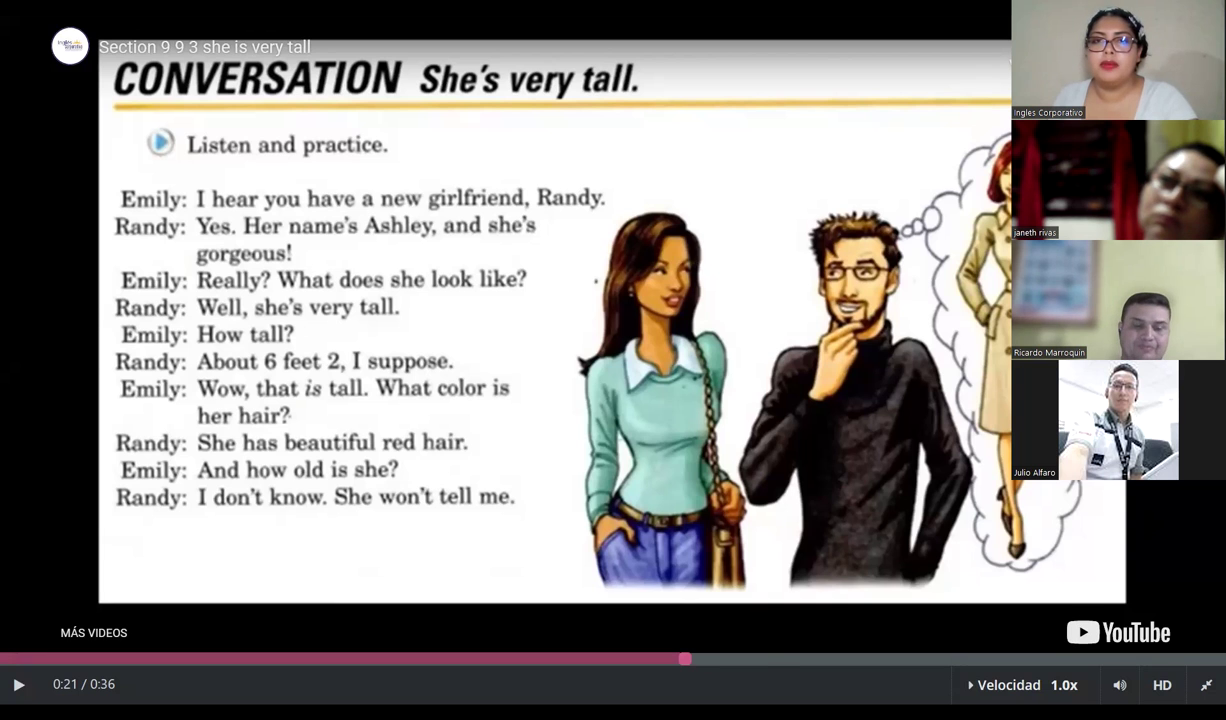
Exit full screen on the paused conversation video
key("Escape")
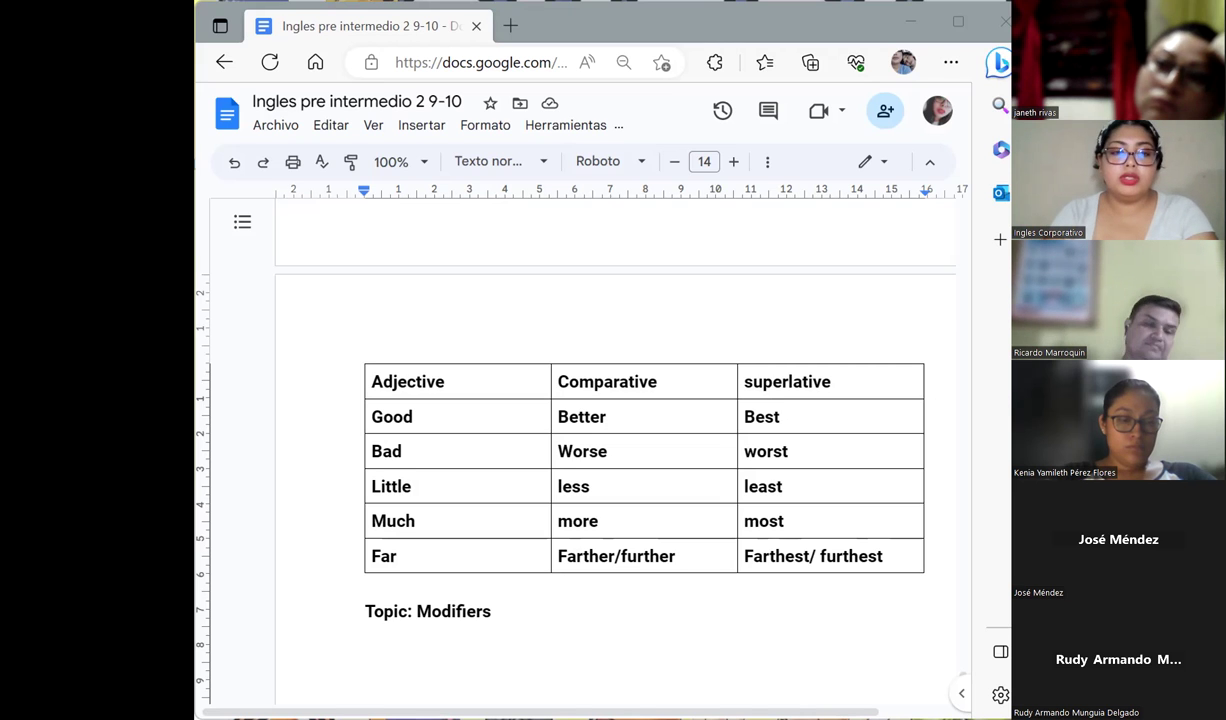
Add the question 'What is a modifier?' below the Topic: Modifiers heading
left_click(498, 611)
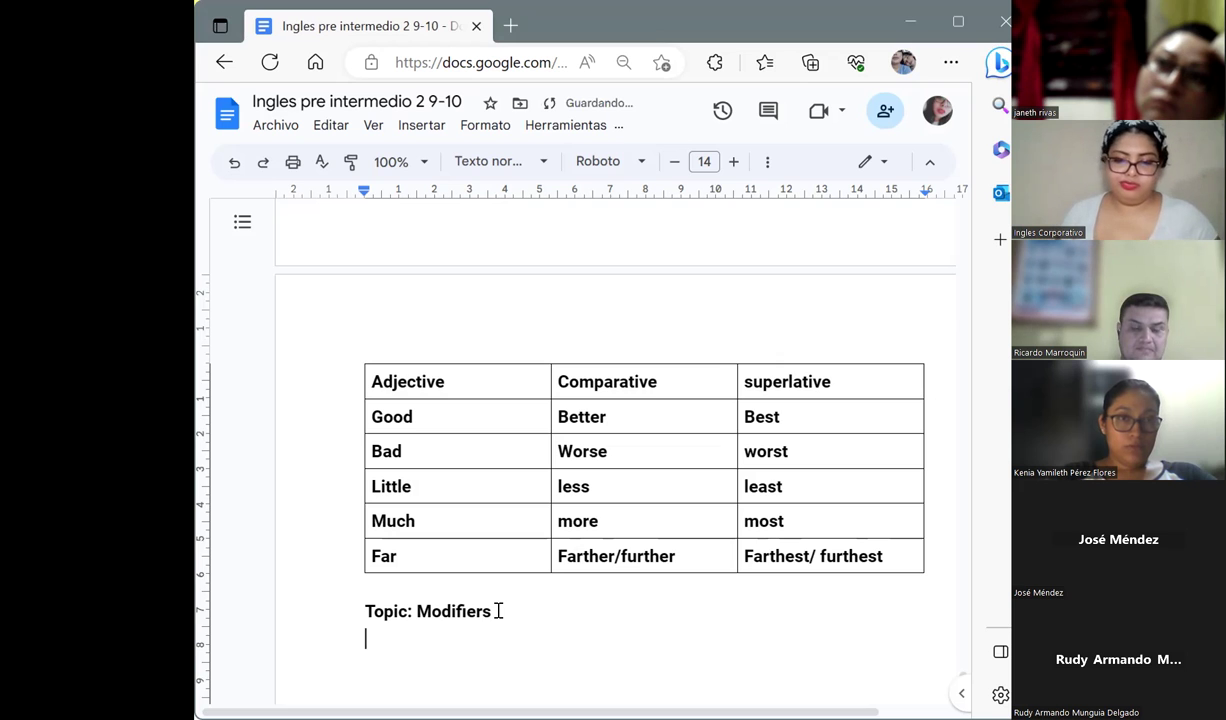
key("Return")
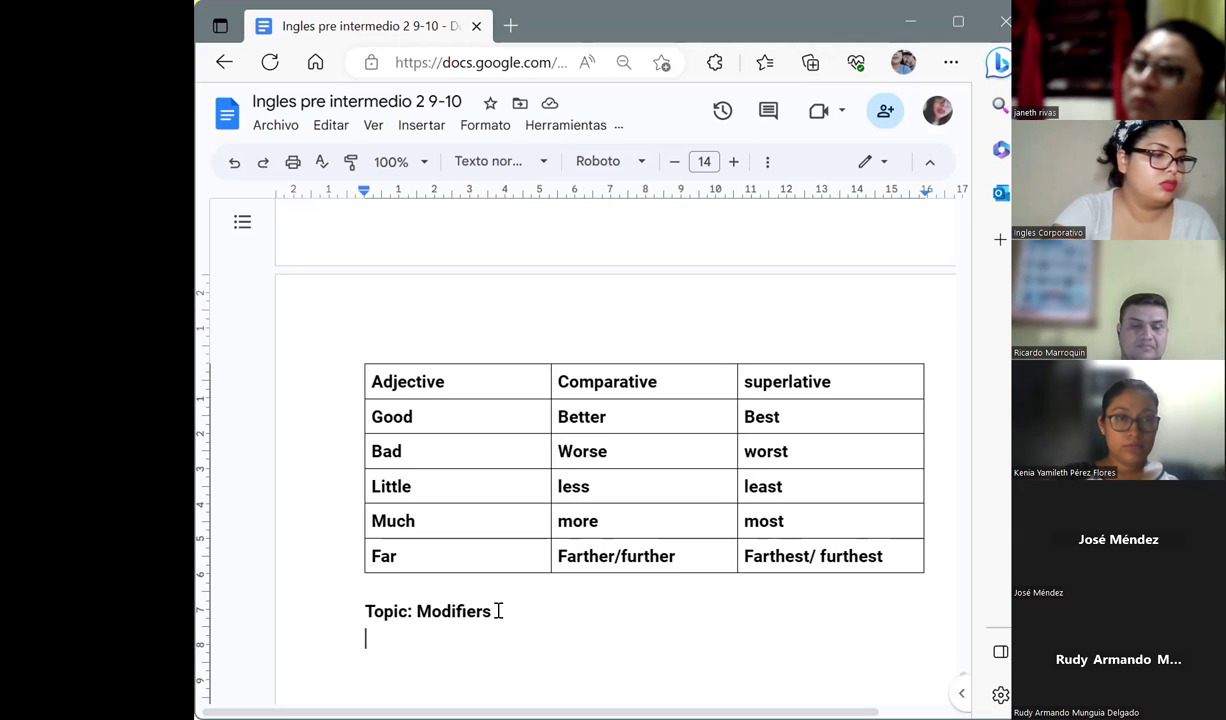
key("Return")
type("What i")
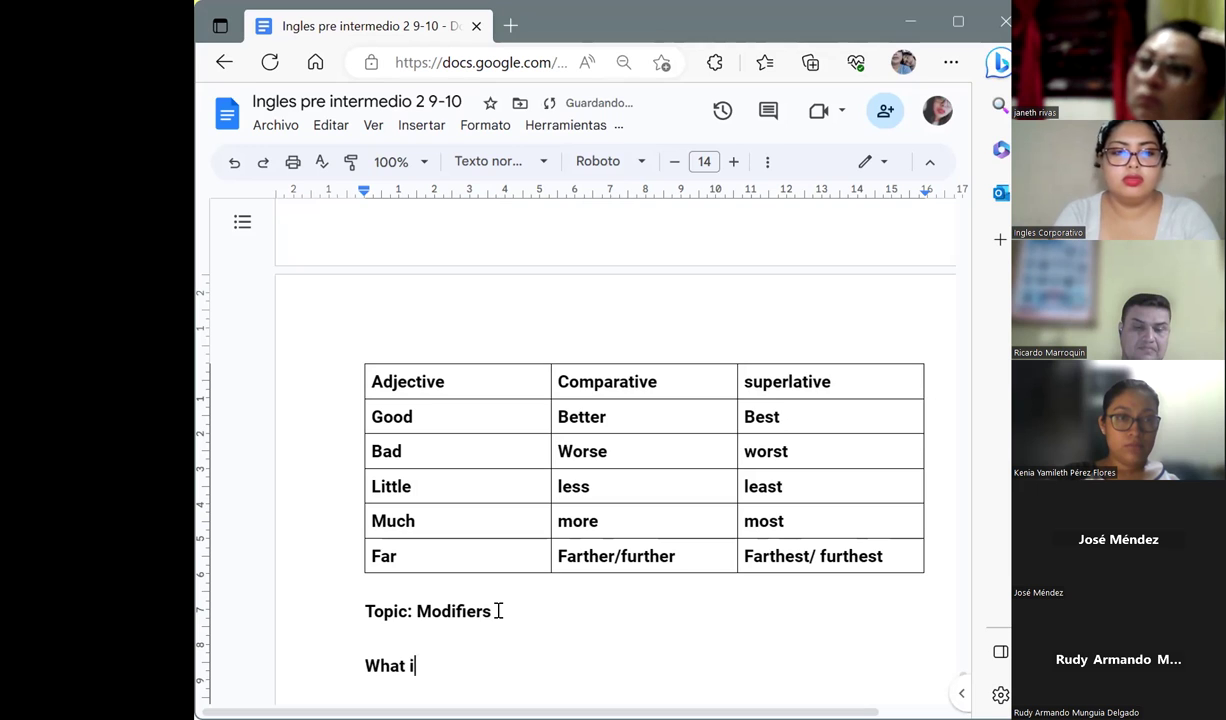
type("s a mofie")
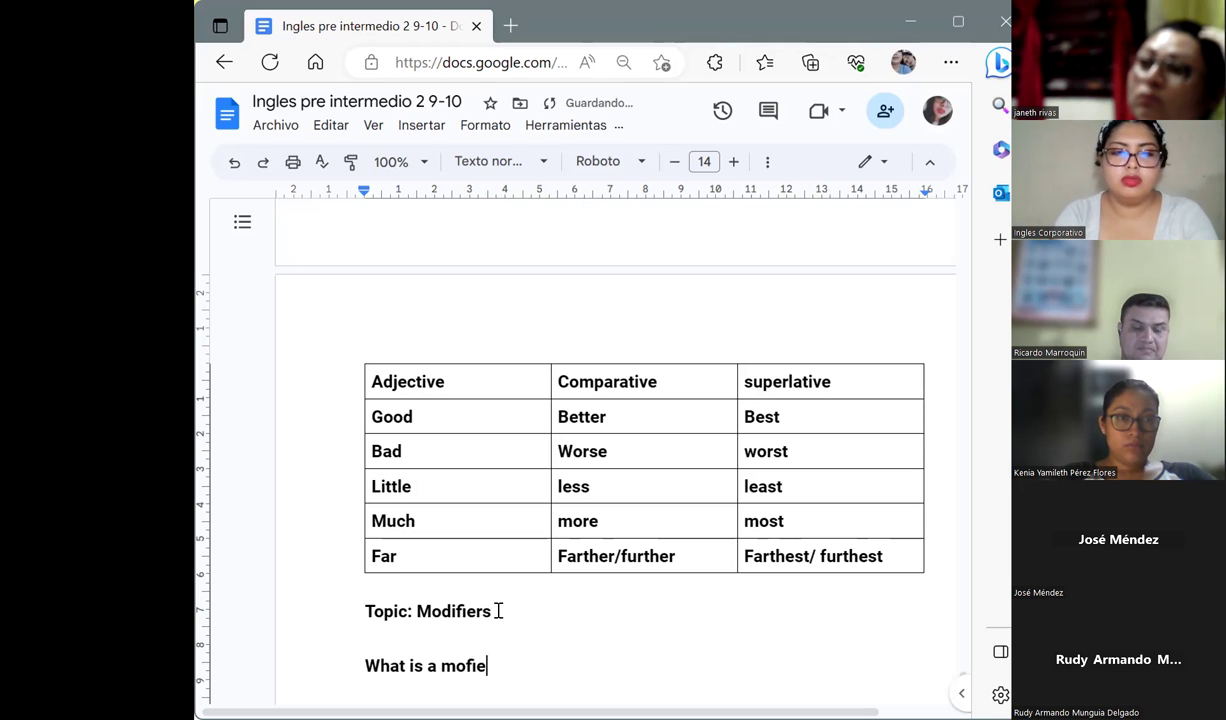
key("BackSpace")
key("BackSpace")
key("BackSpace")
type("ier")
key("BackSpace")
key("BackSpace")
key("BackSpace")
key("BackSpace")
type("difier?")
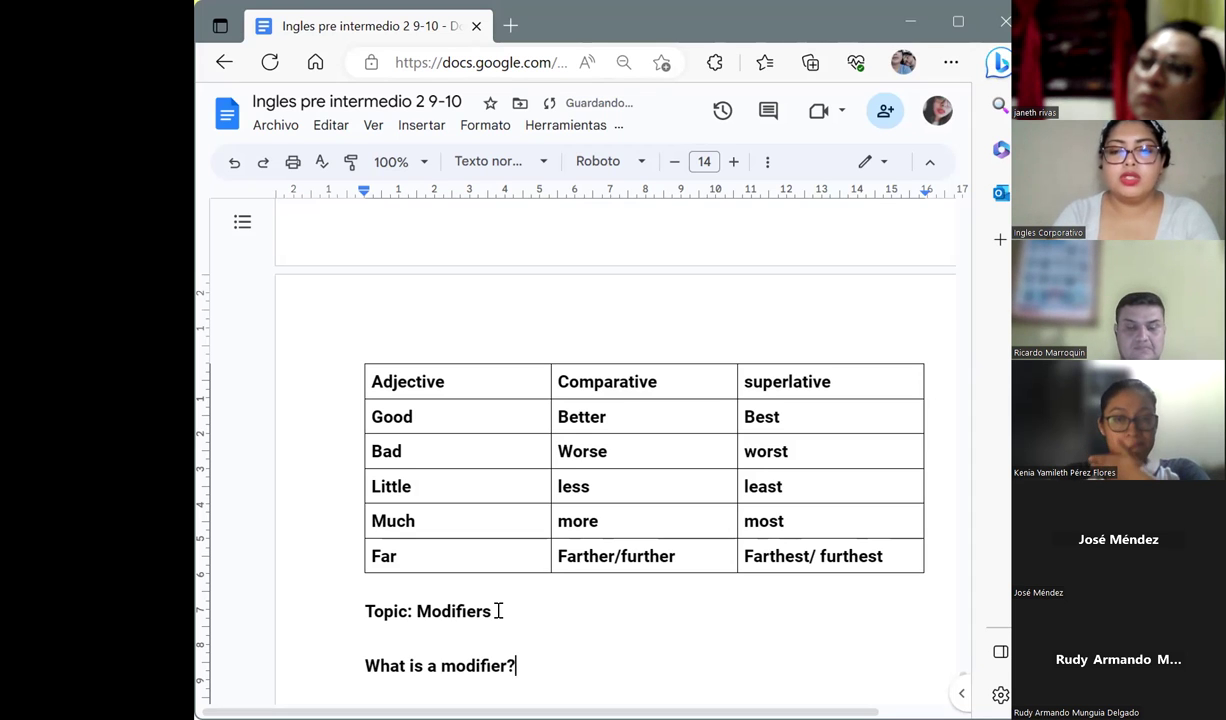
key("Return")
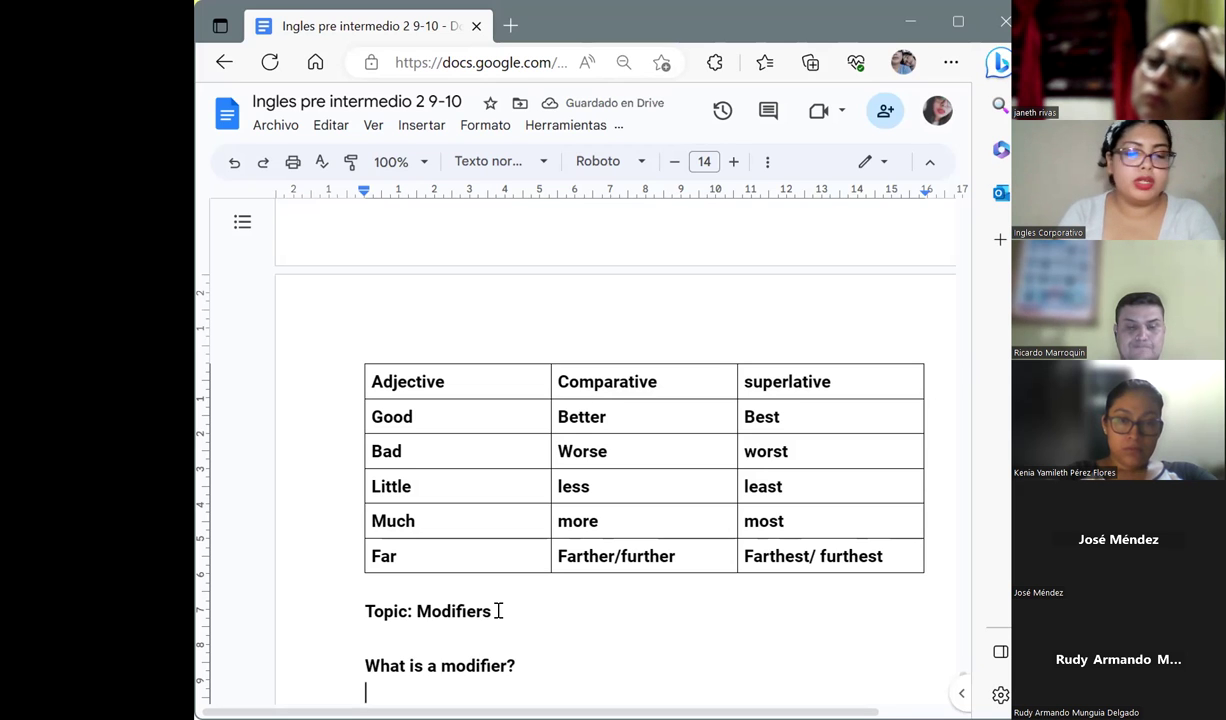
Write the answer 'They are words that modify their sentences' meanings.' under the question
type("They R")
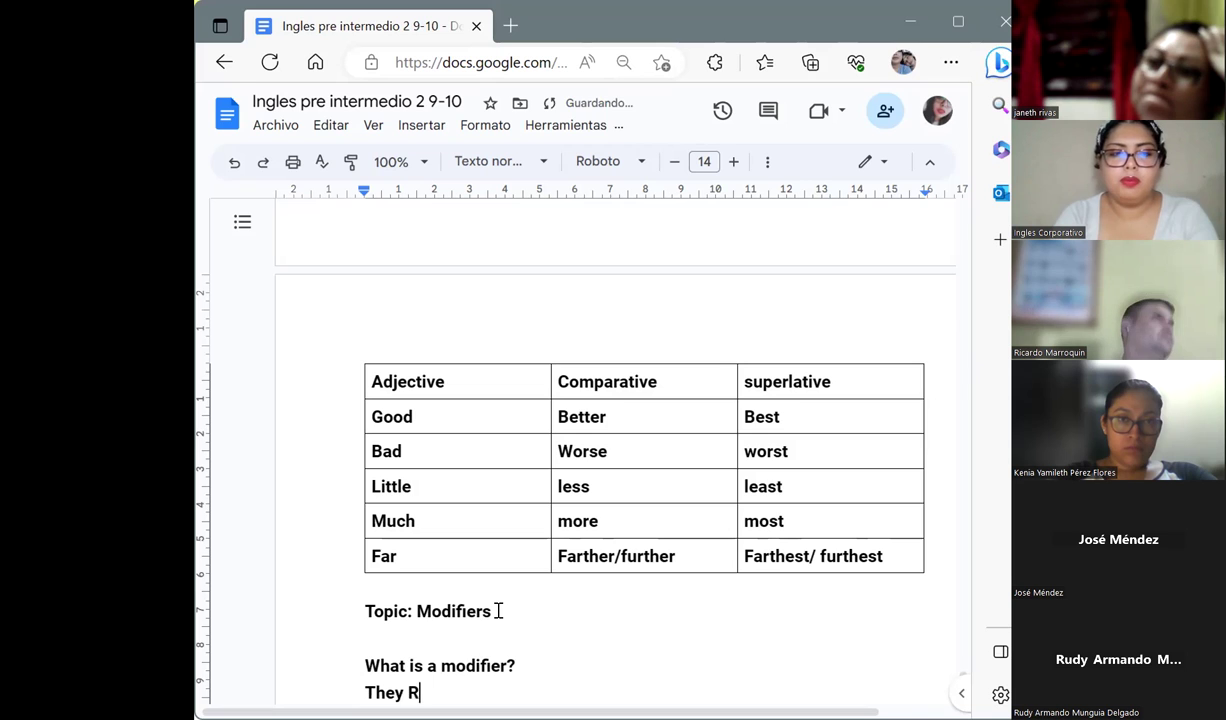
key("BackSpace")
type("are word")
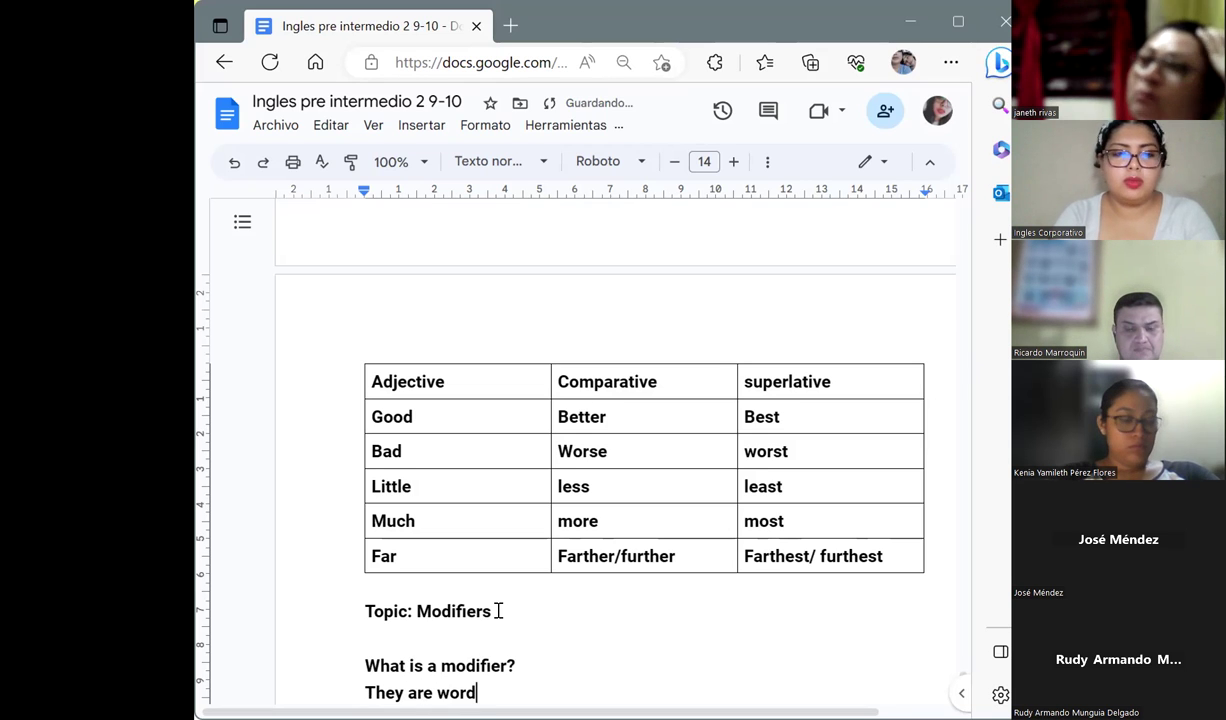
type("s that modify")
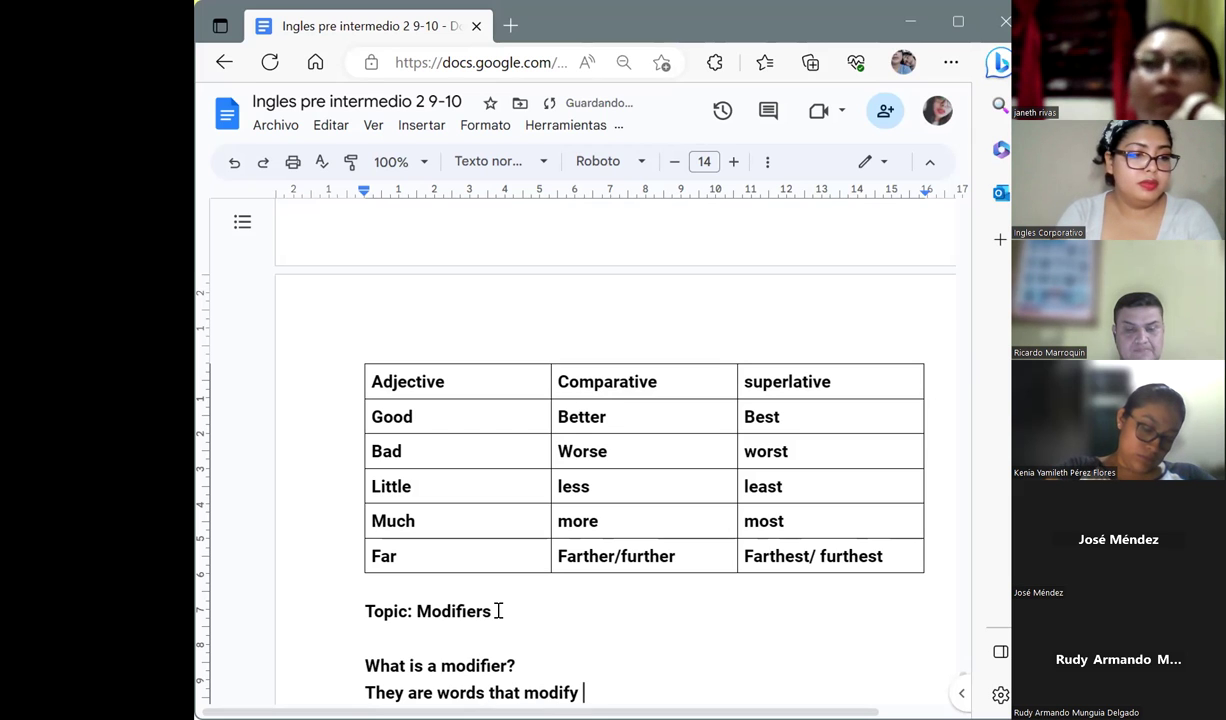
type(" thei")
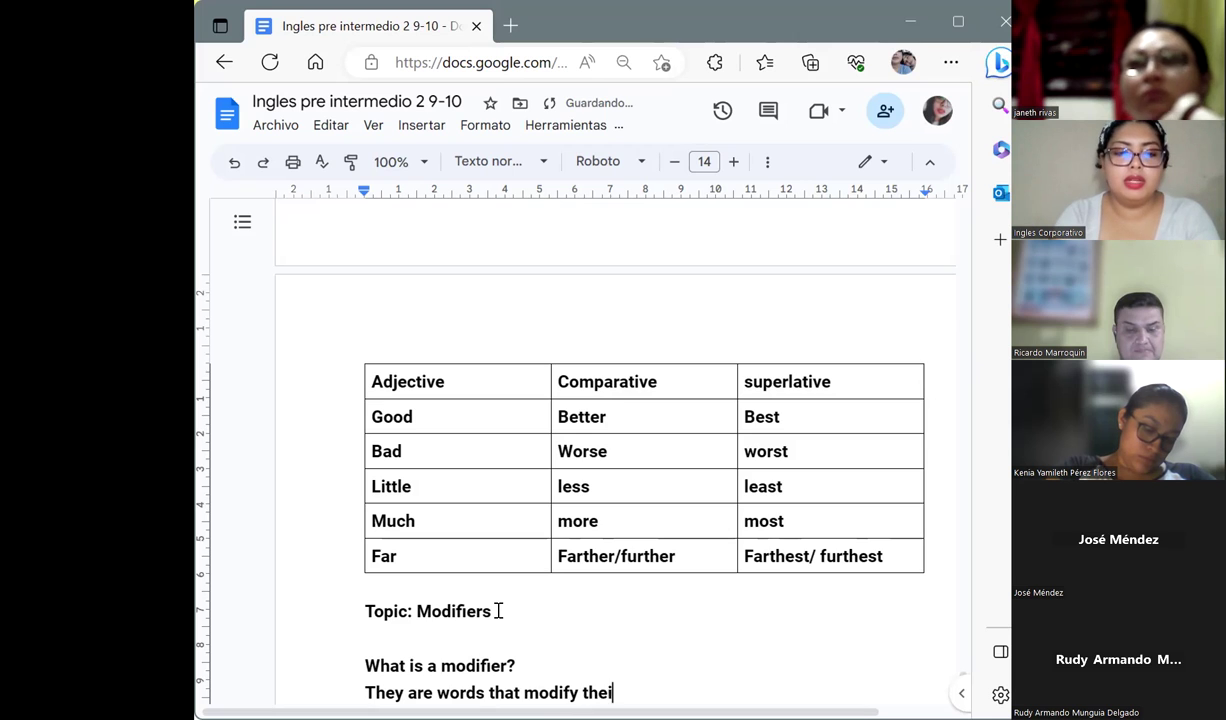
type("r sentence")
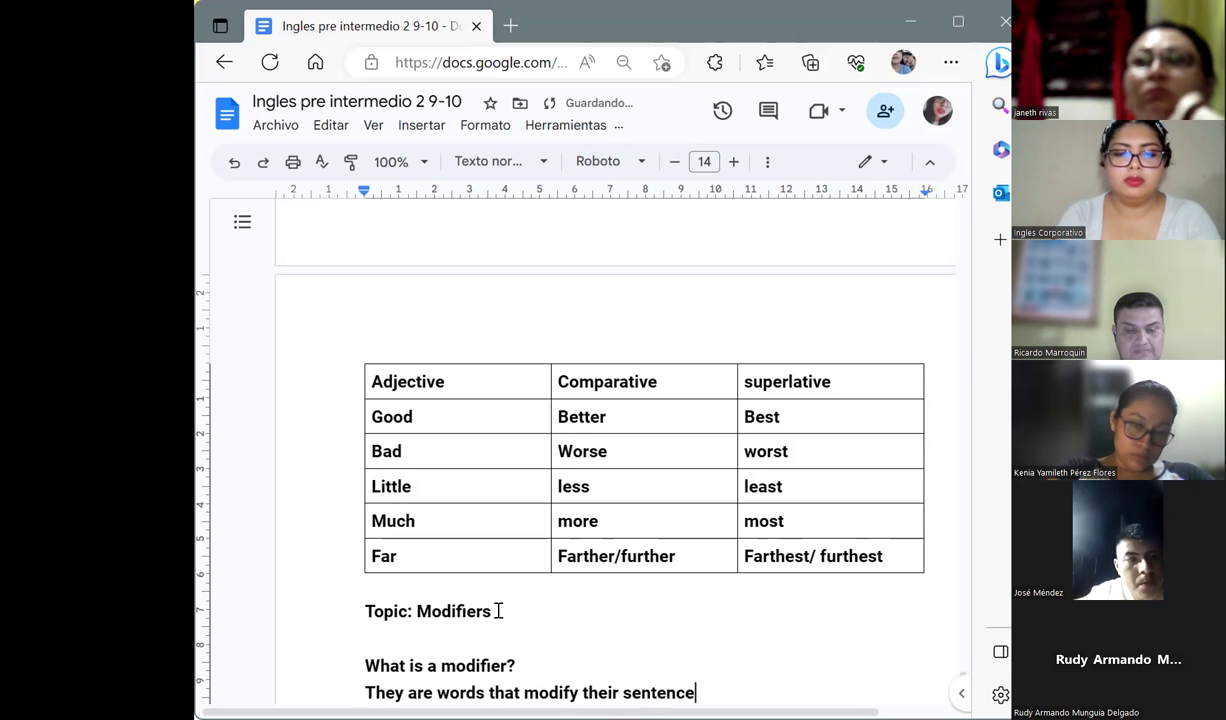
type("'s meanings")
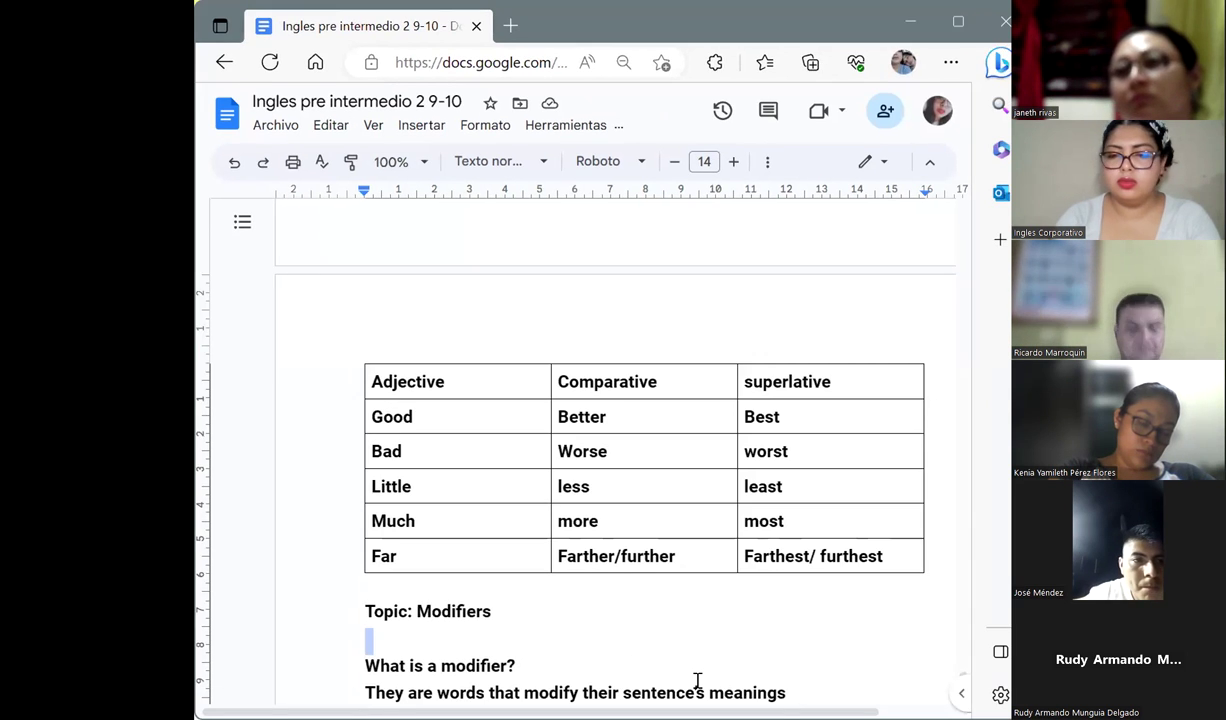
left_click(698, 680)
type("'")
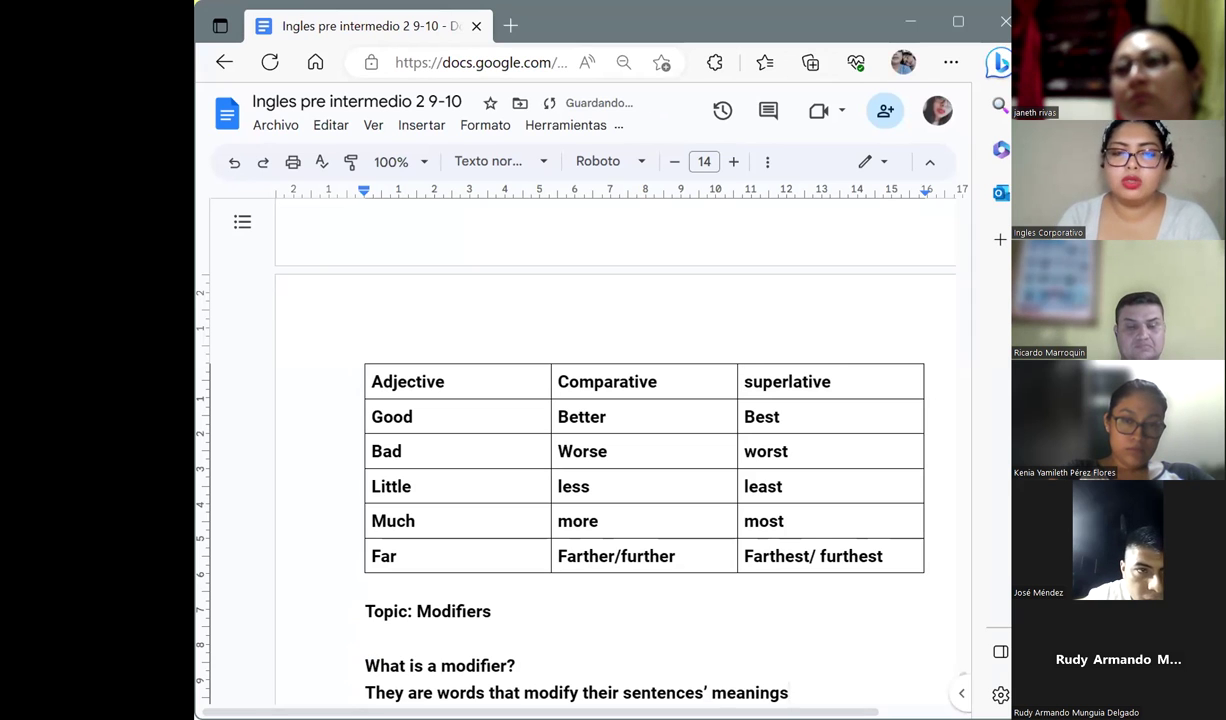
key("Return")
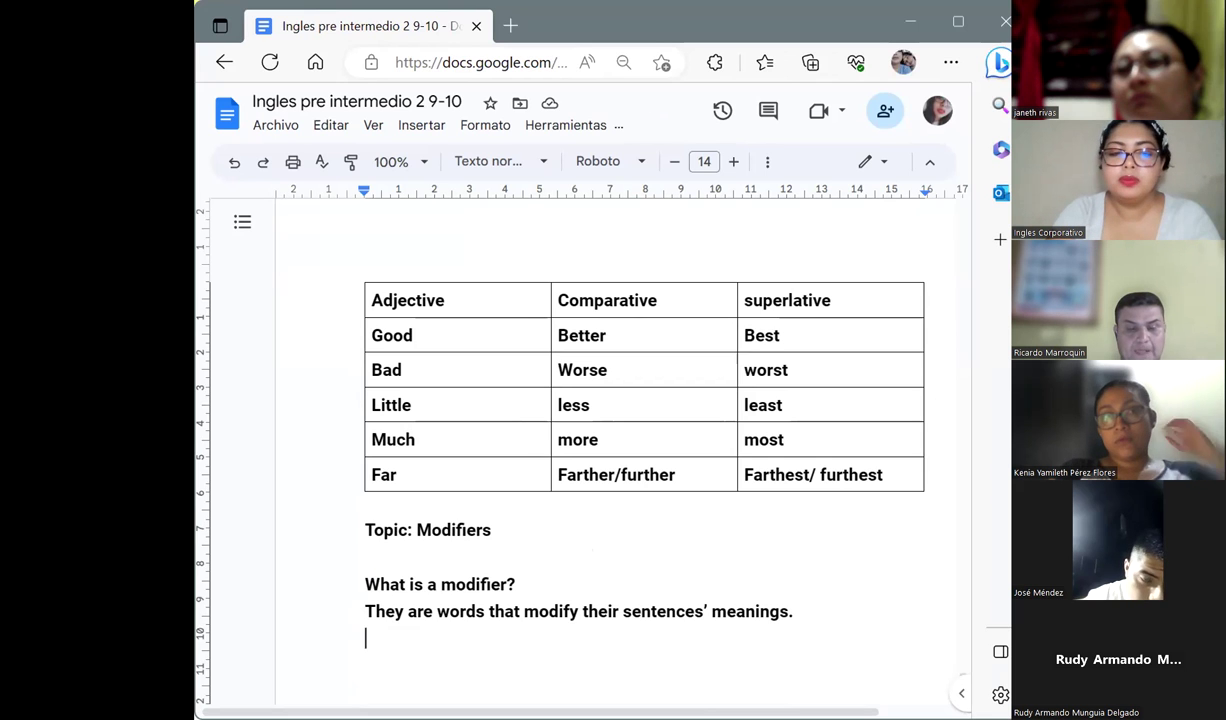
Type 'Examples:' with item 1 'I rode the train.', then leave a blank unnumbered line
type("Examp")
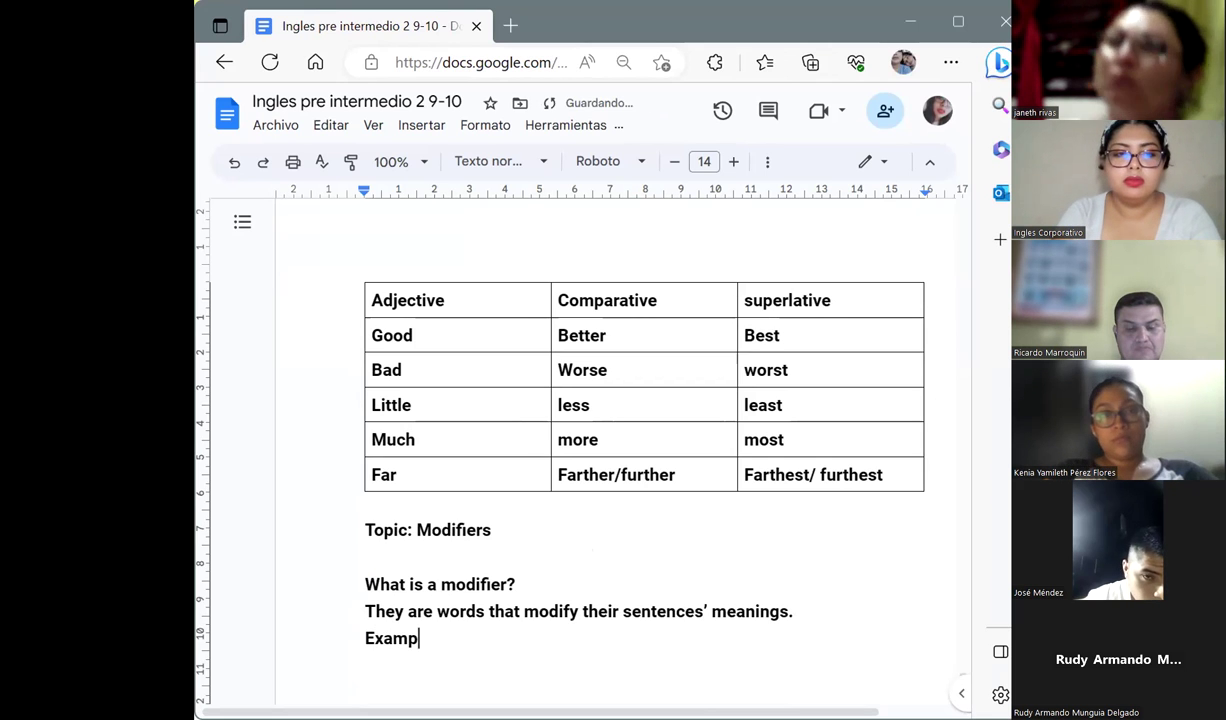
type("les")
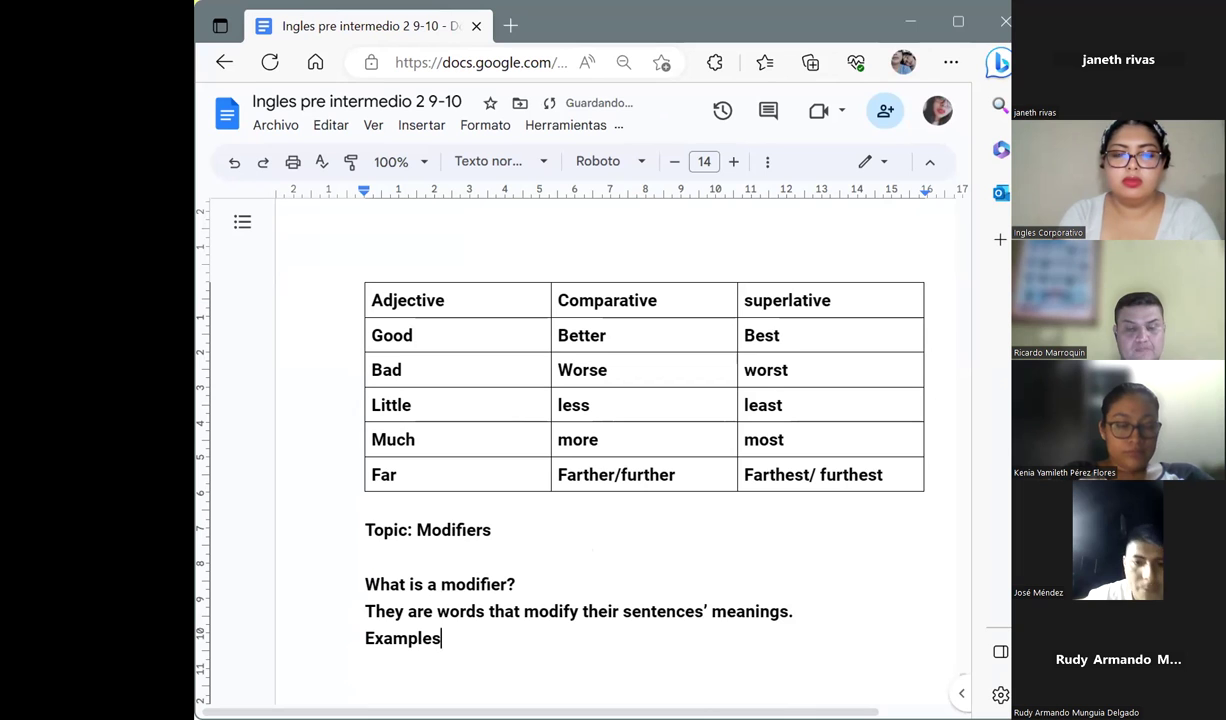
type(": 1. I ")
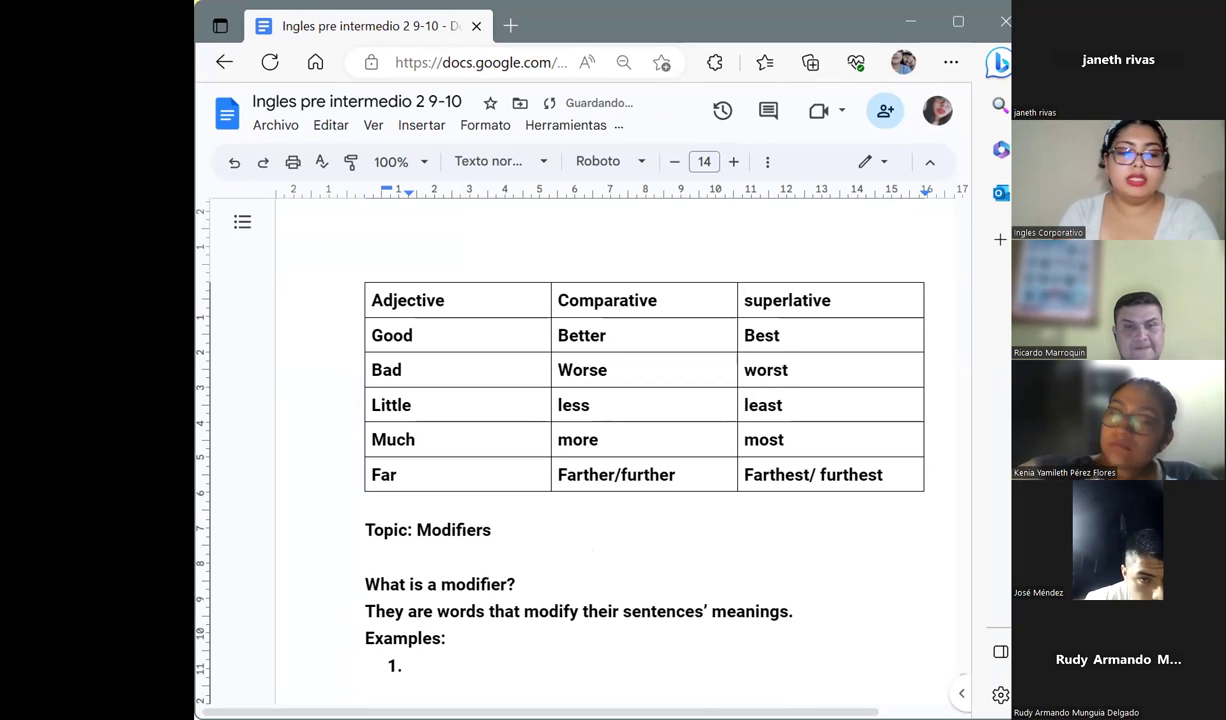
type("rod")
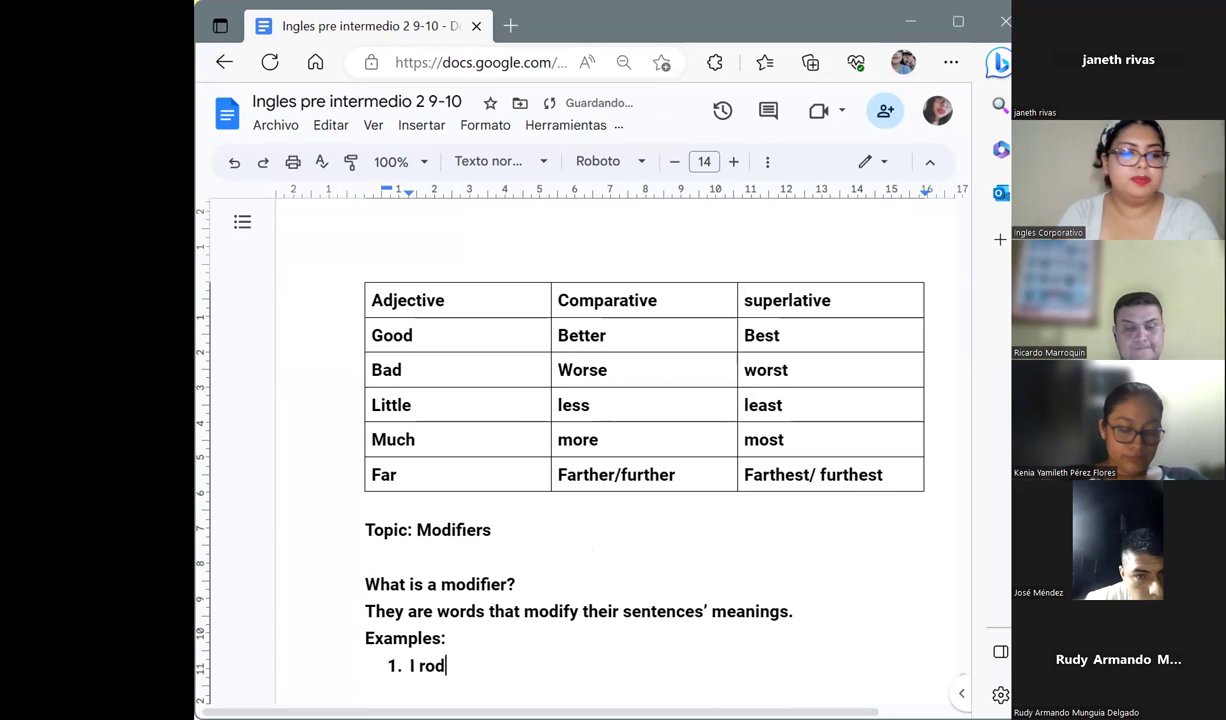
type("e th")
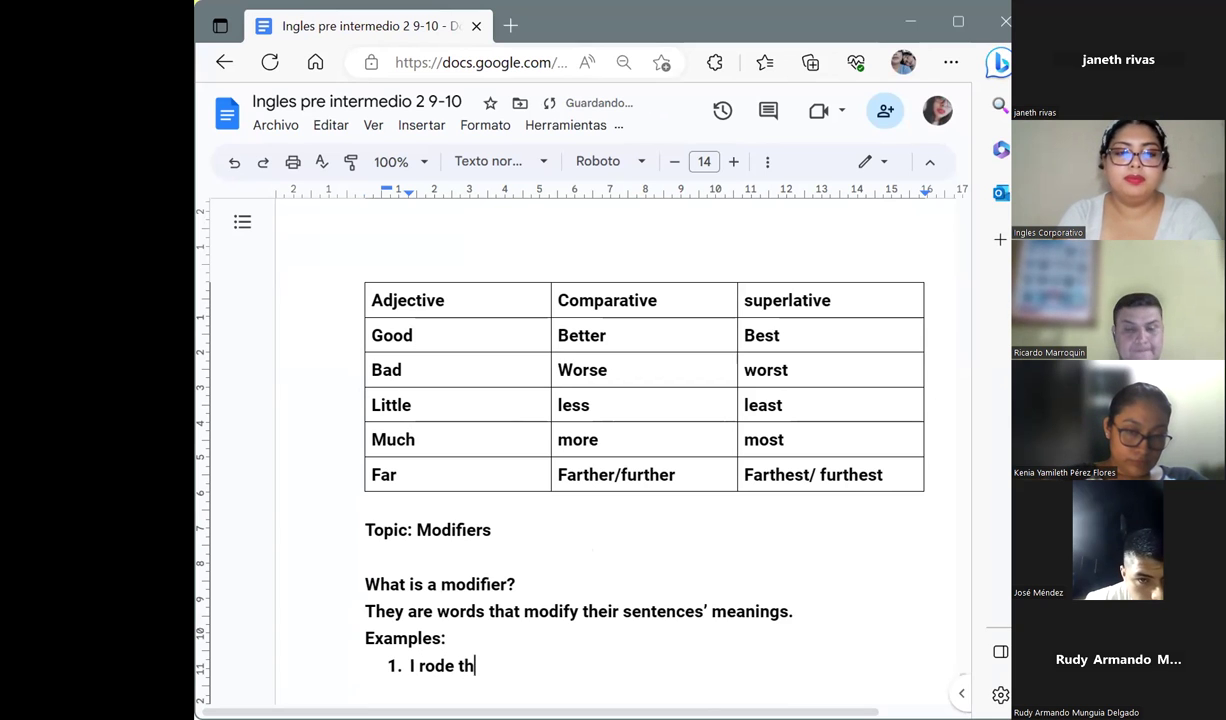
type("e train. 2.")
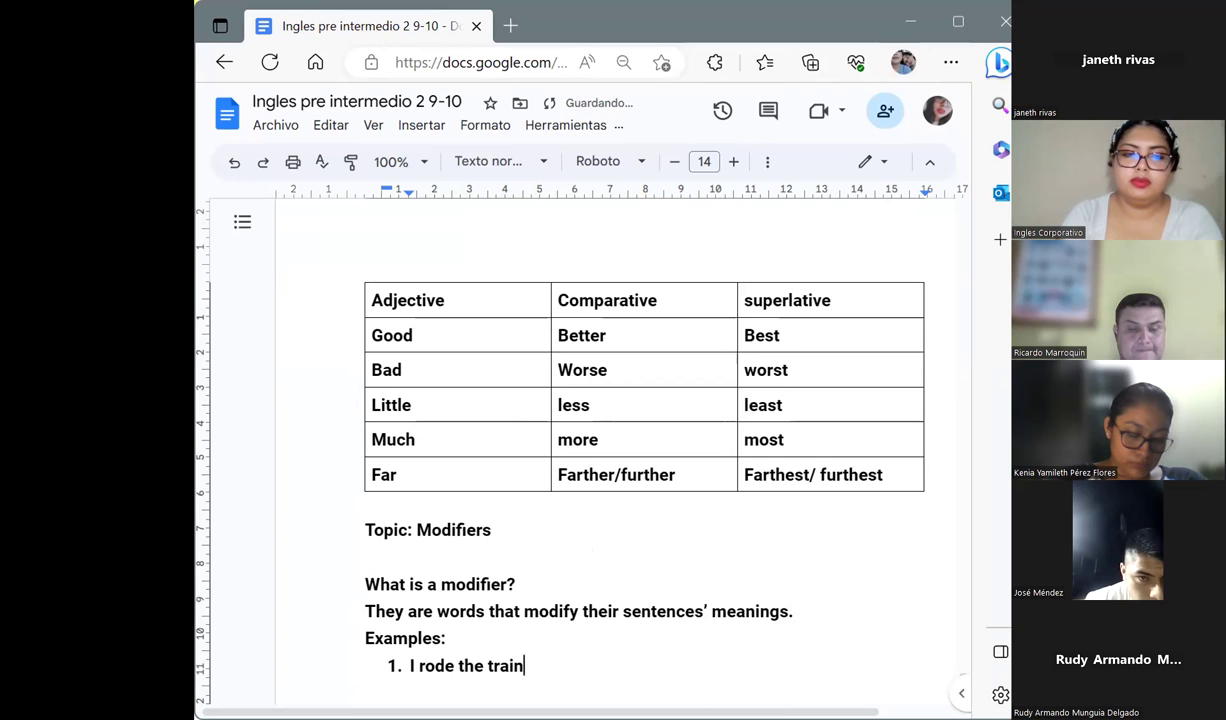
key("Return")
key("Return")
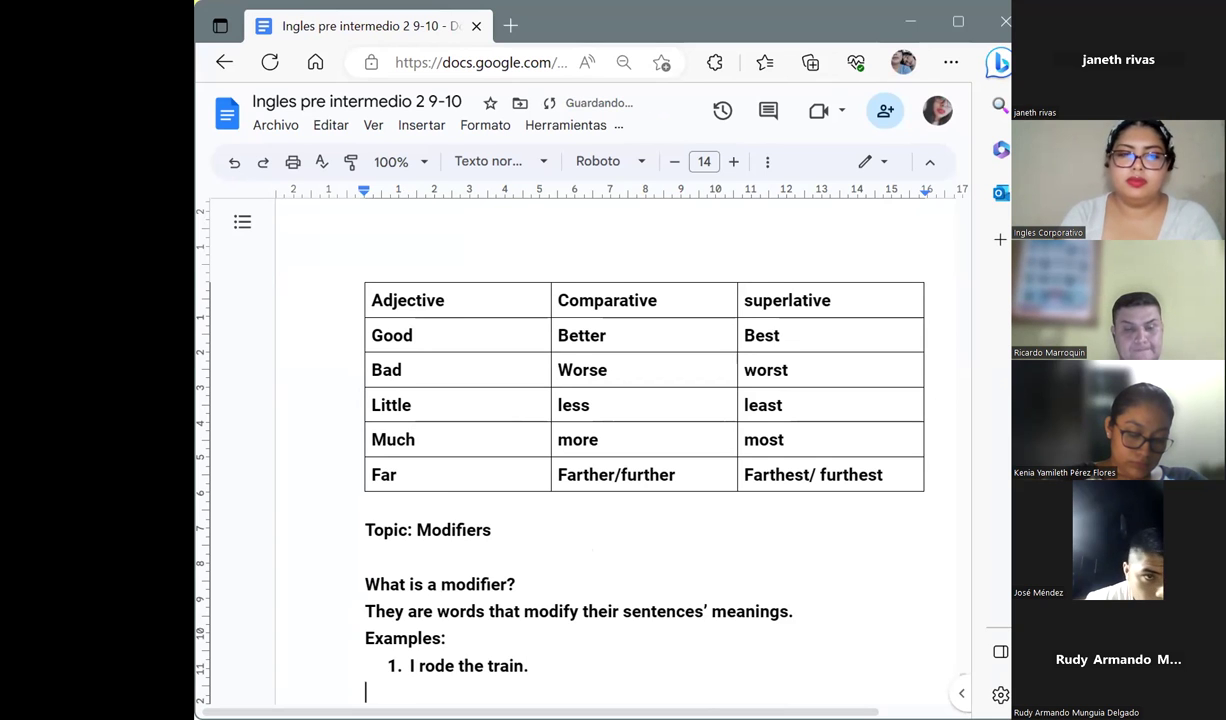
key("Return")
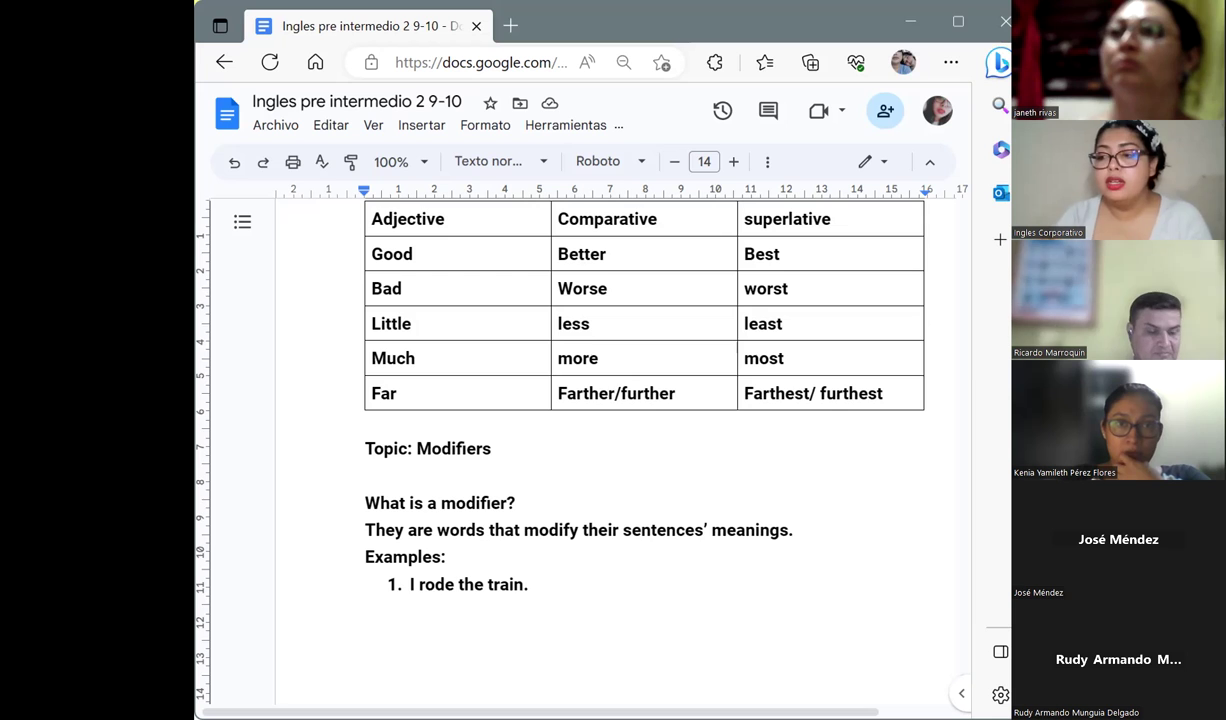
Append '(S+V+ C)' after 'I rode the train.', with V and C capitalised
left_click(563, 586)
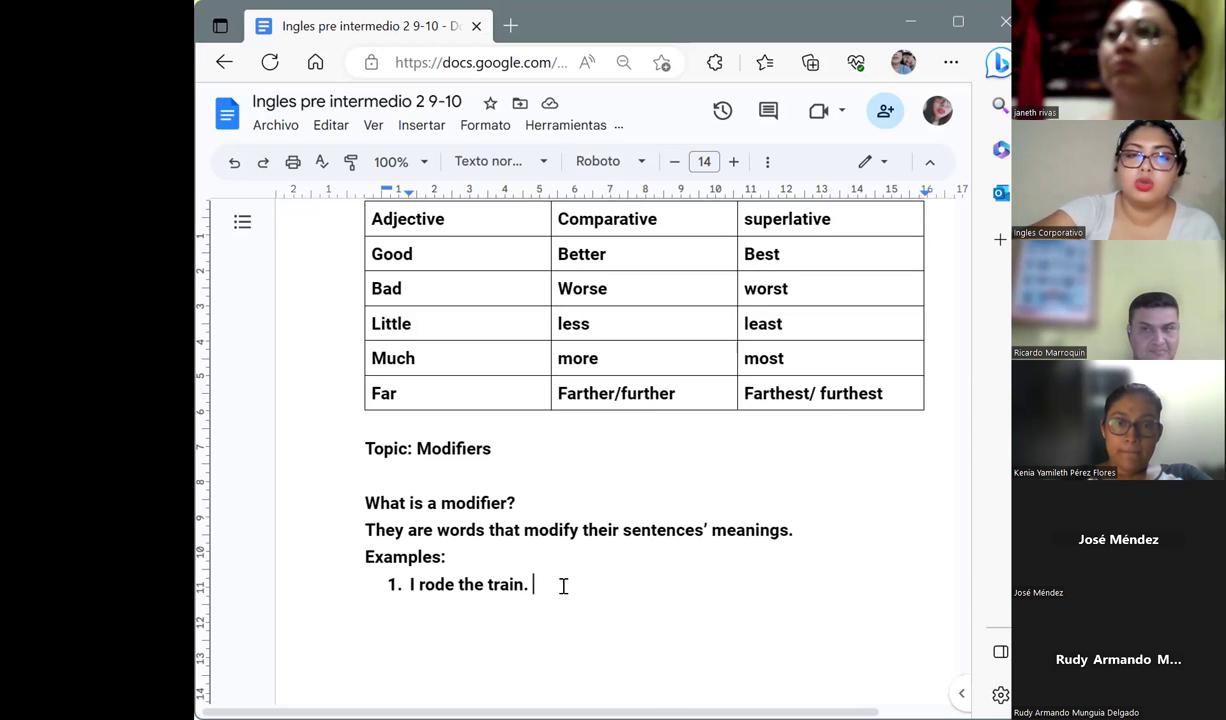
type("()")
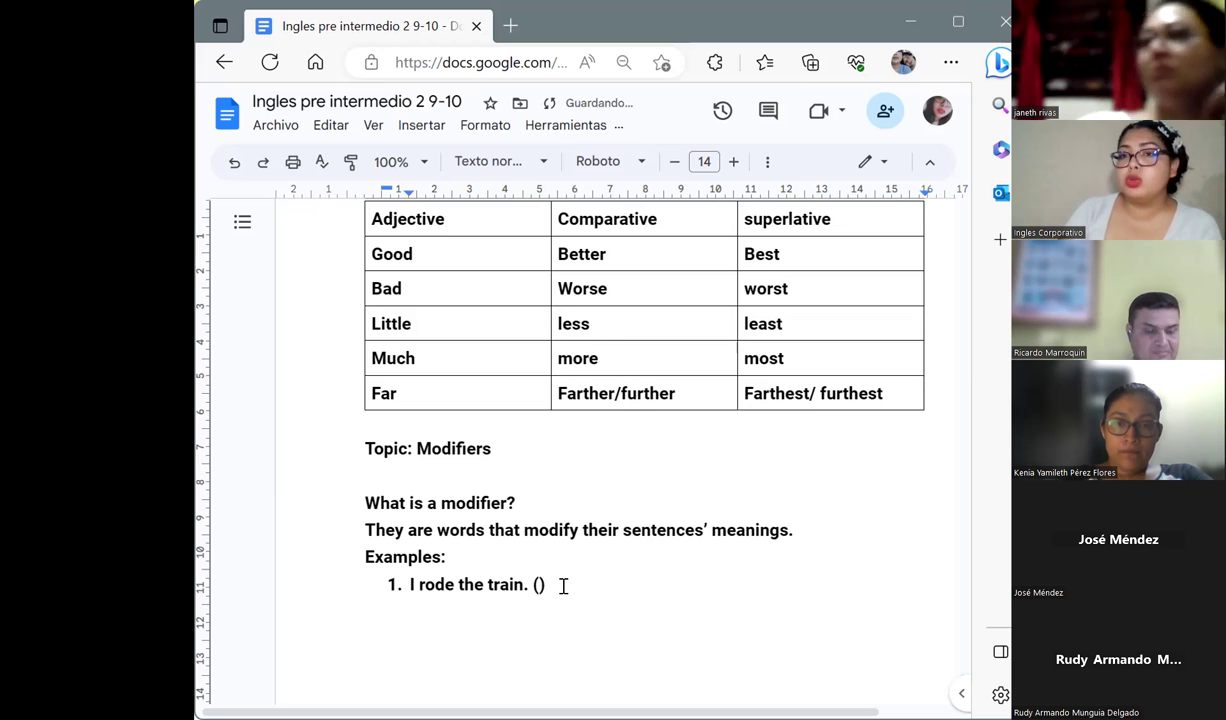
type("S+")
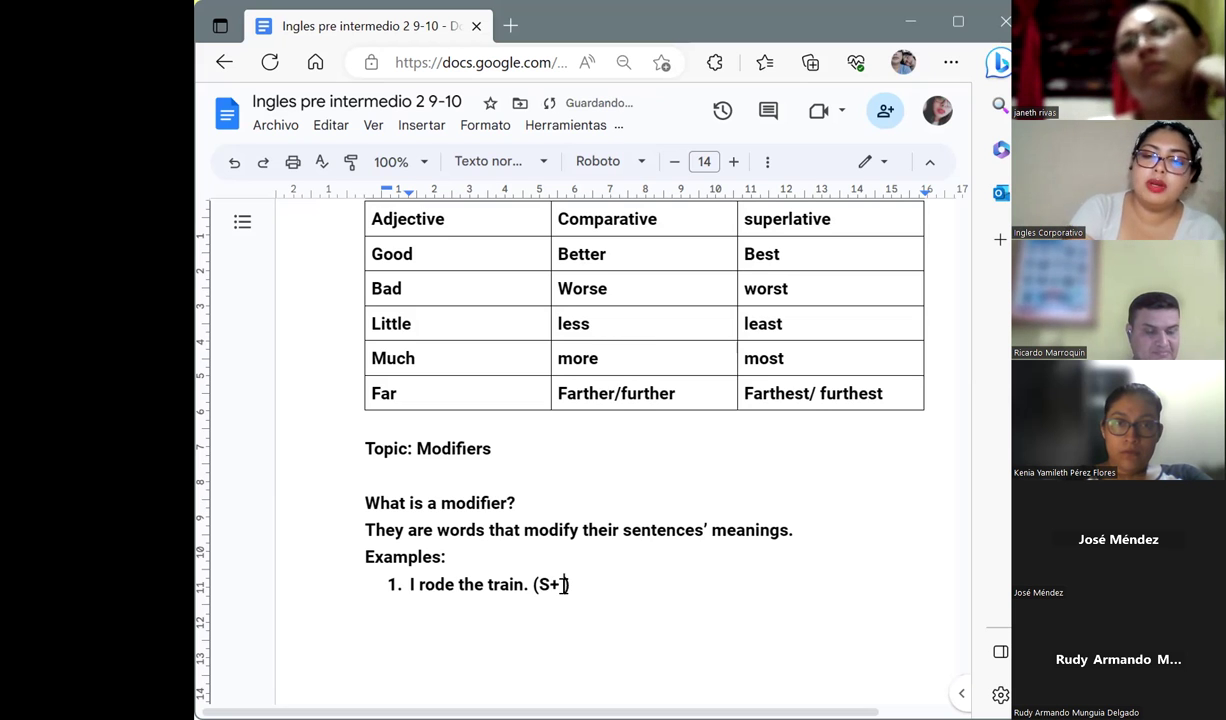
type("V")
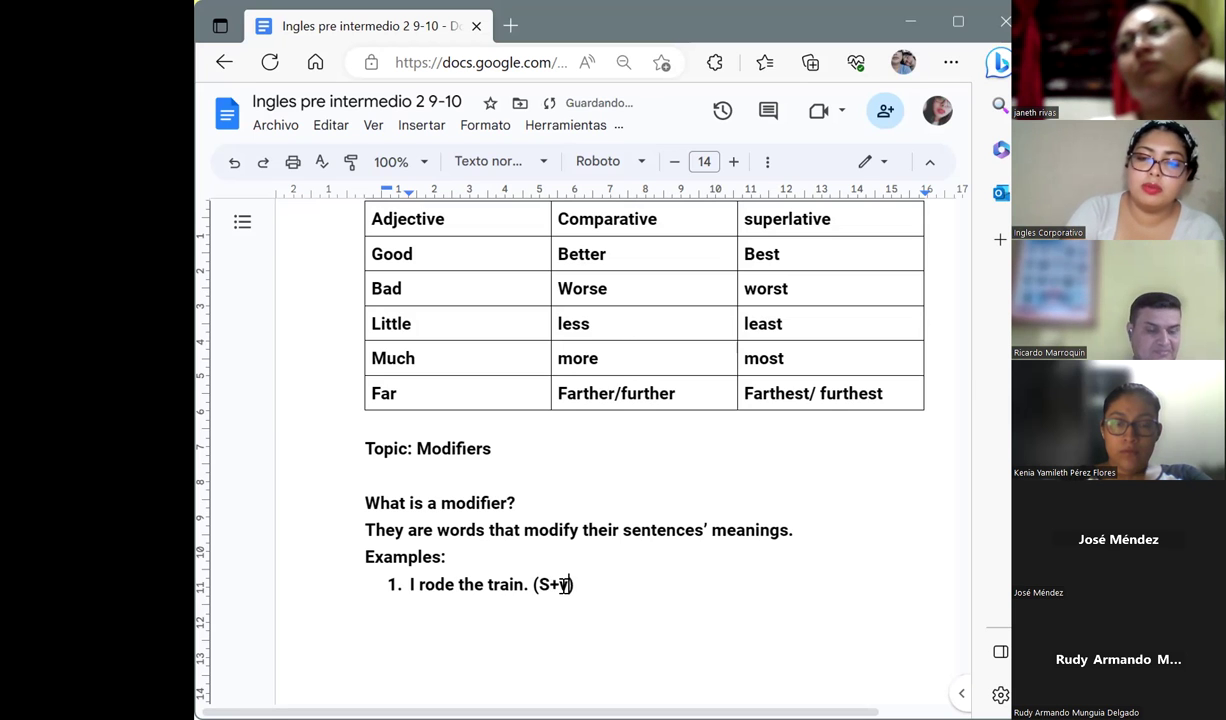
type("+ c")
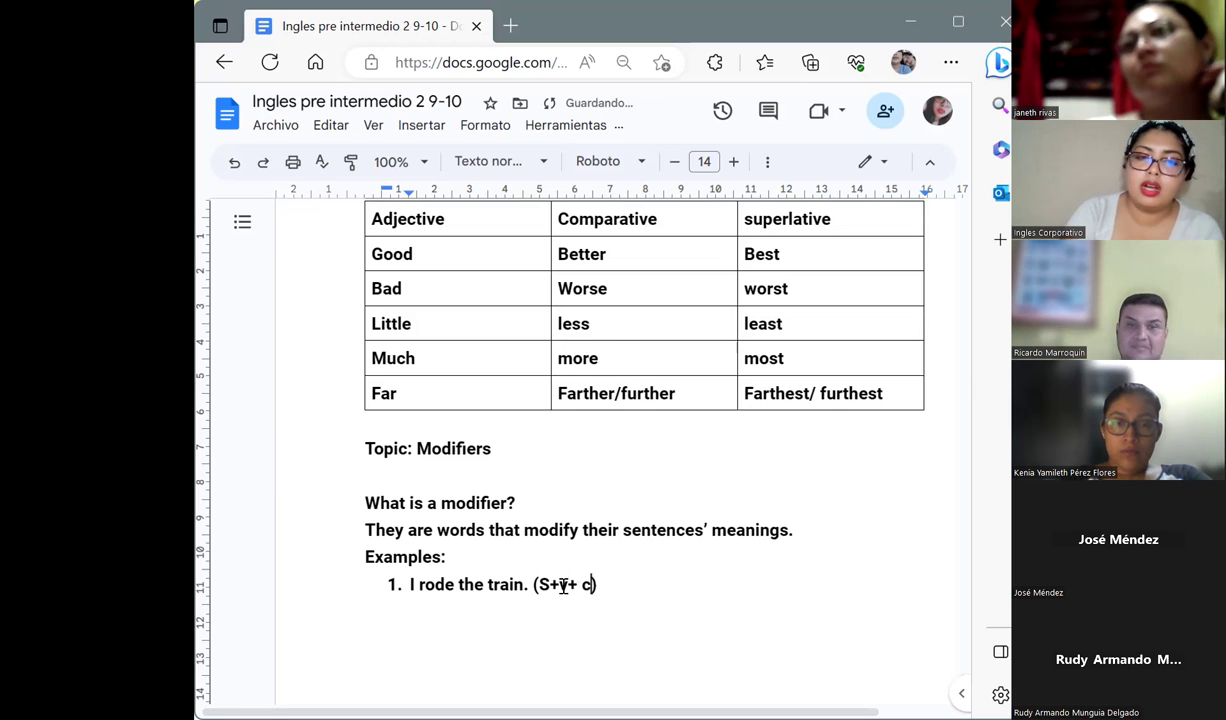
key("BackSpace")
type("C")
left_click(568, 584)
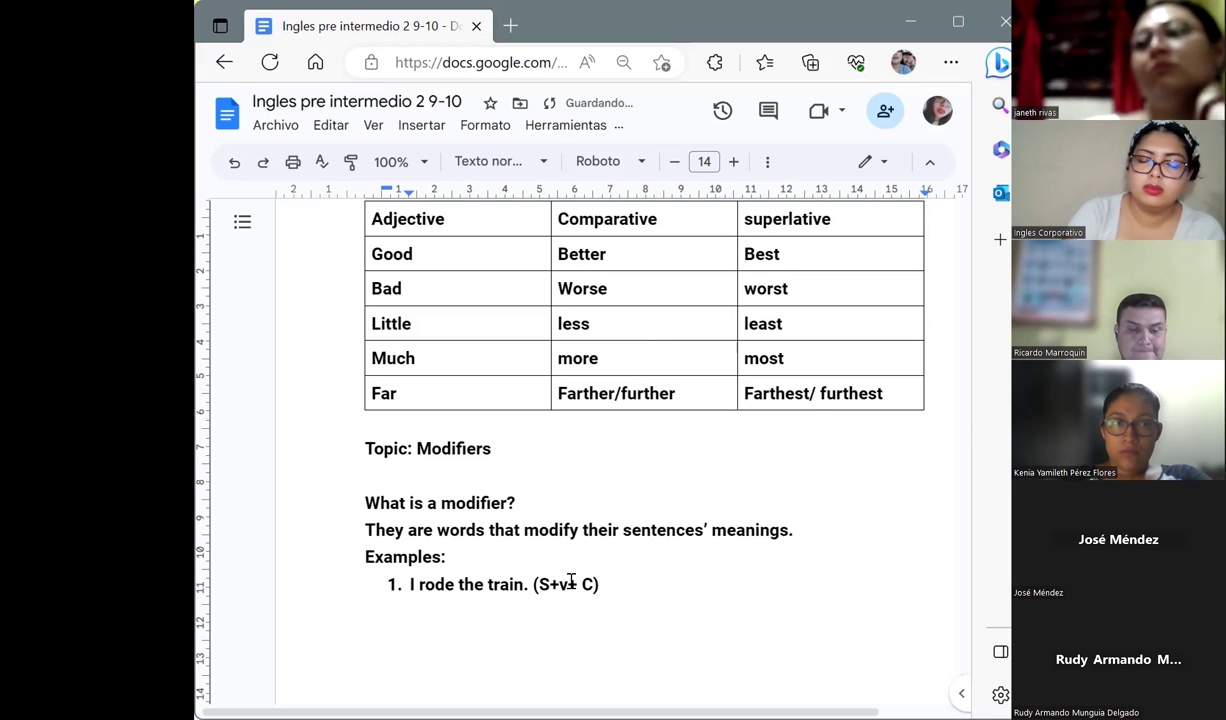
key("BackSpace")
type("V")
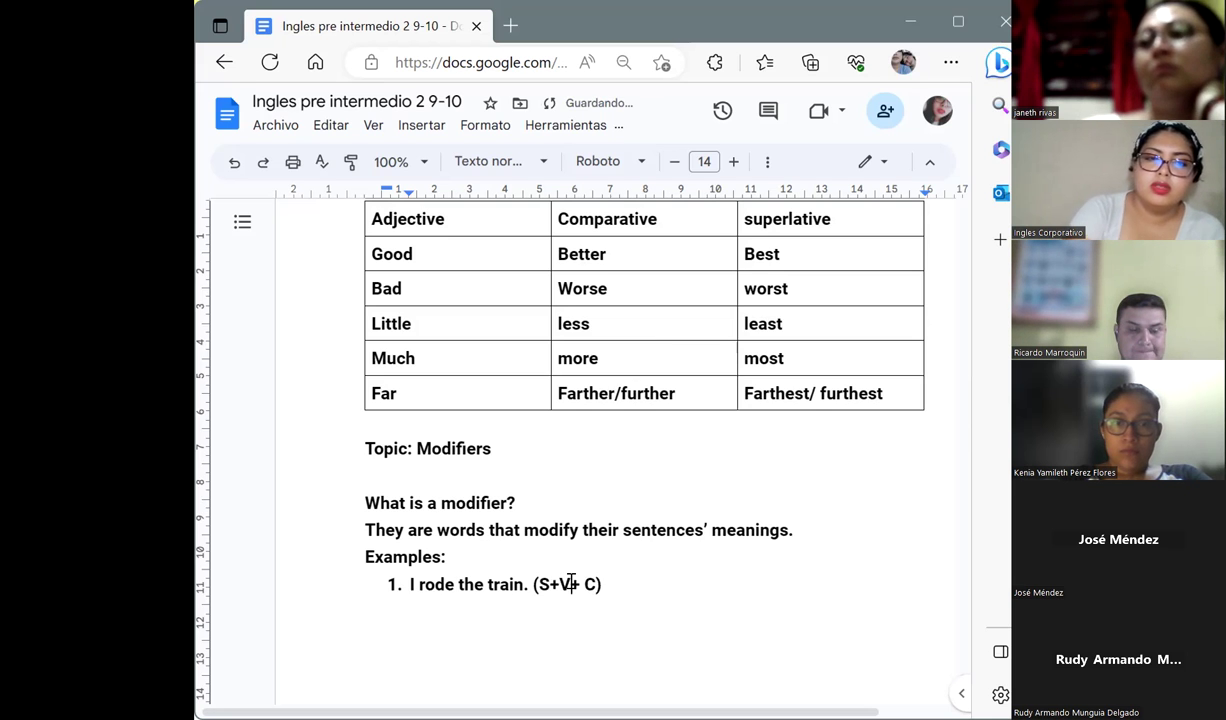
left_click(659, 586)
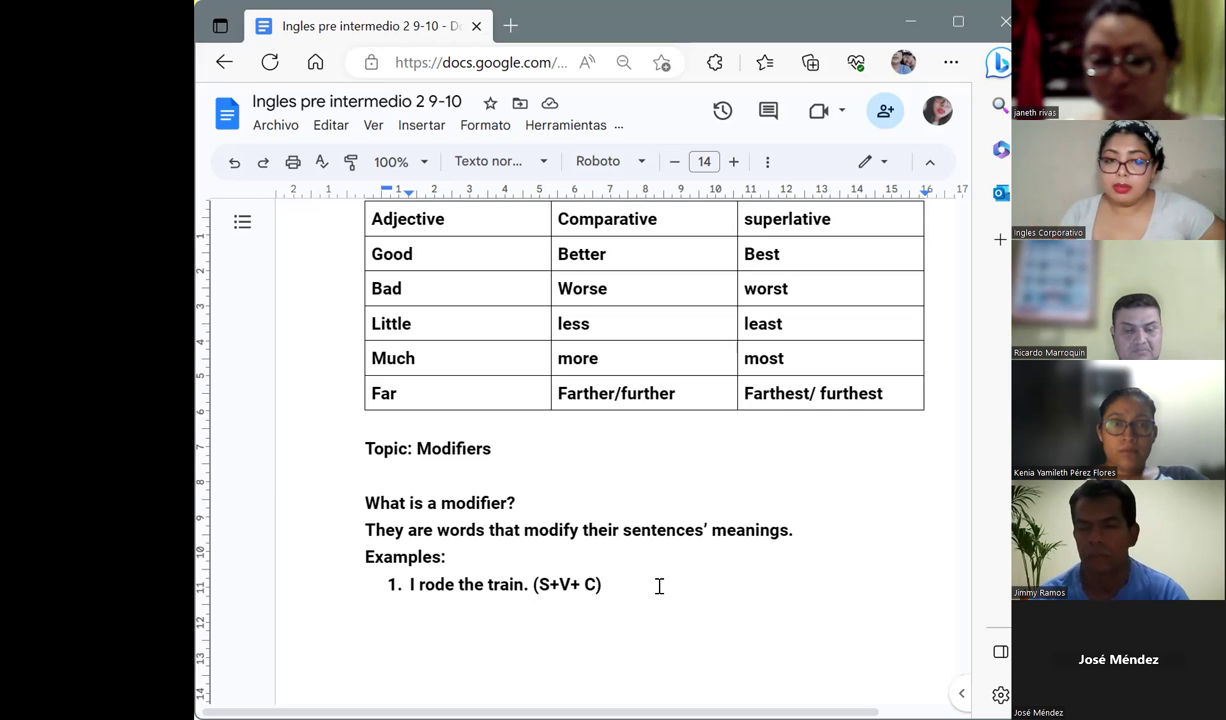
Insert a spacer line below example 1 and set up numbered item 2
key("Return")
key("Return")
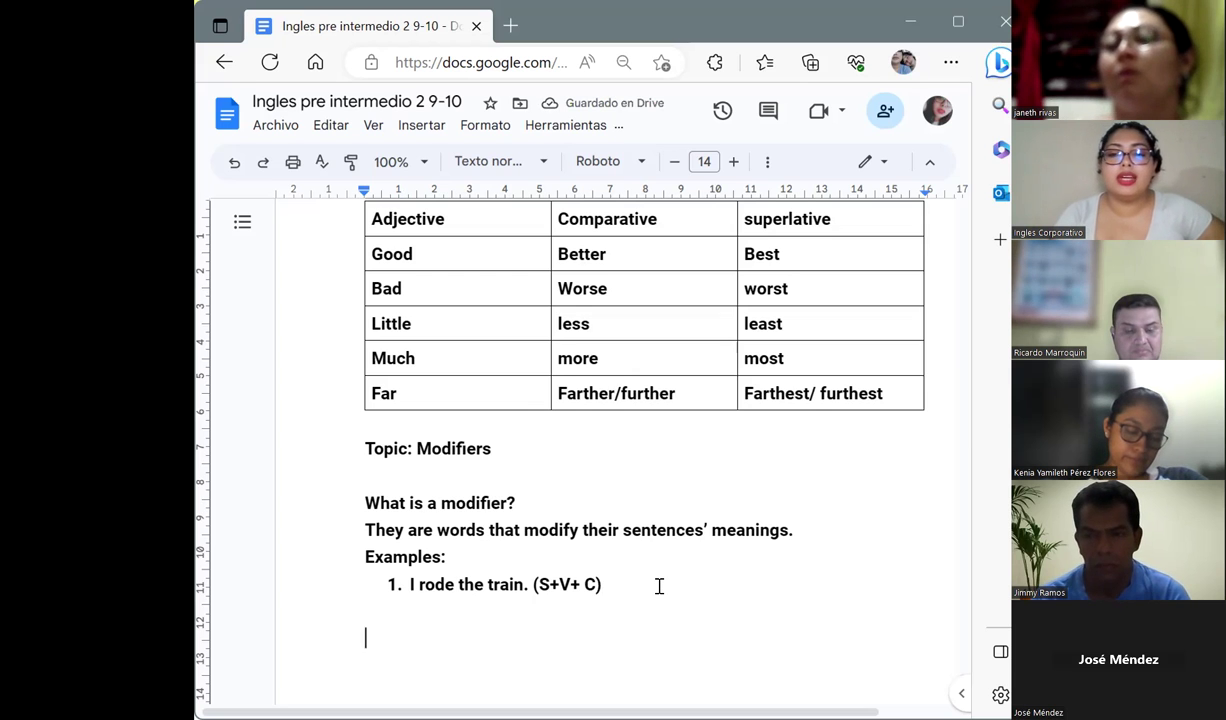
key("BackSpace")
key("Return")
left_click(659, 586)
key("Return")
key("BackSpace")
left_click(441, 630)
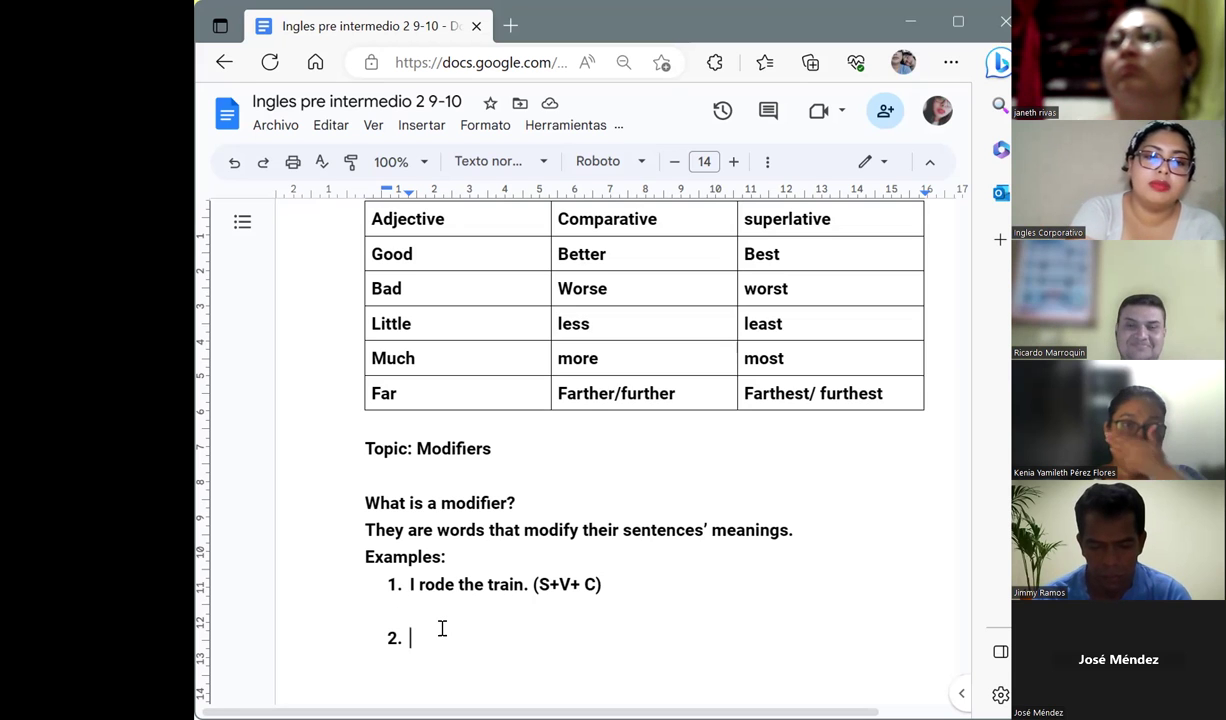
Type example 2: 'I rode the earliest train into the city.'
type("I rod")
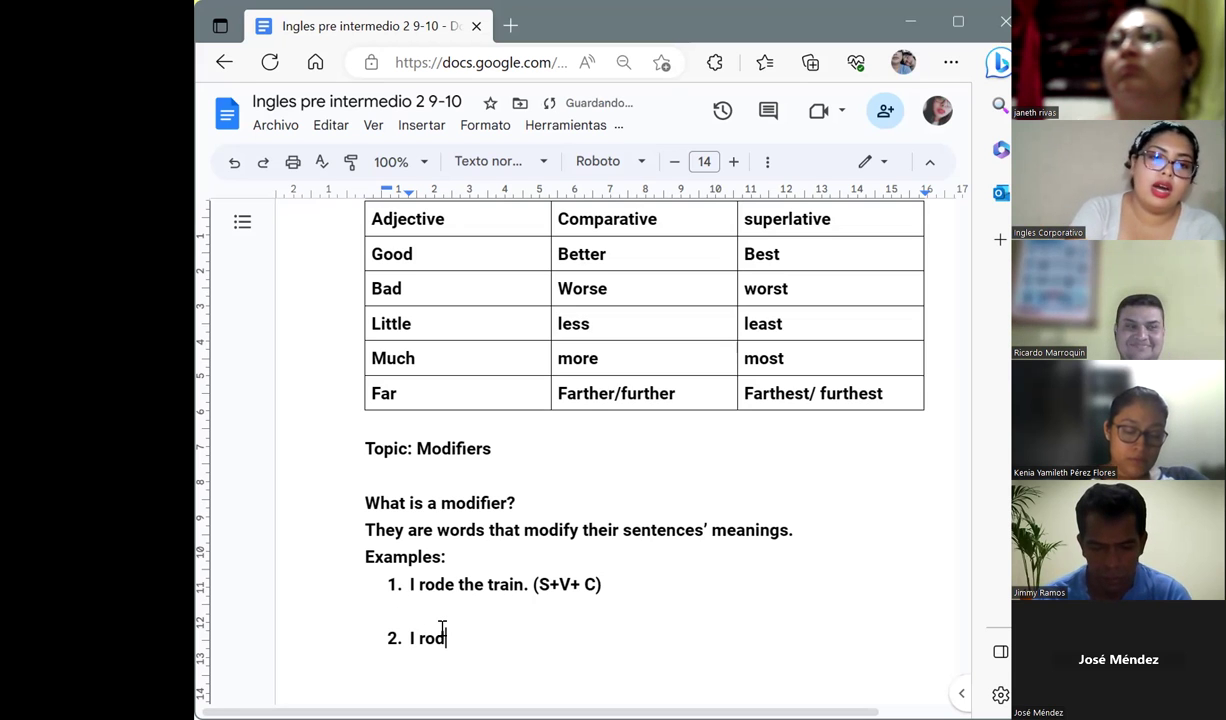
type("e the")
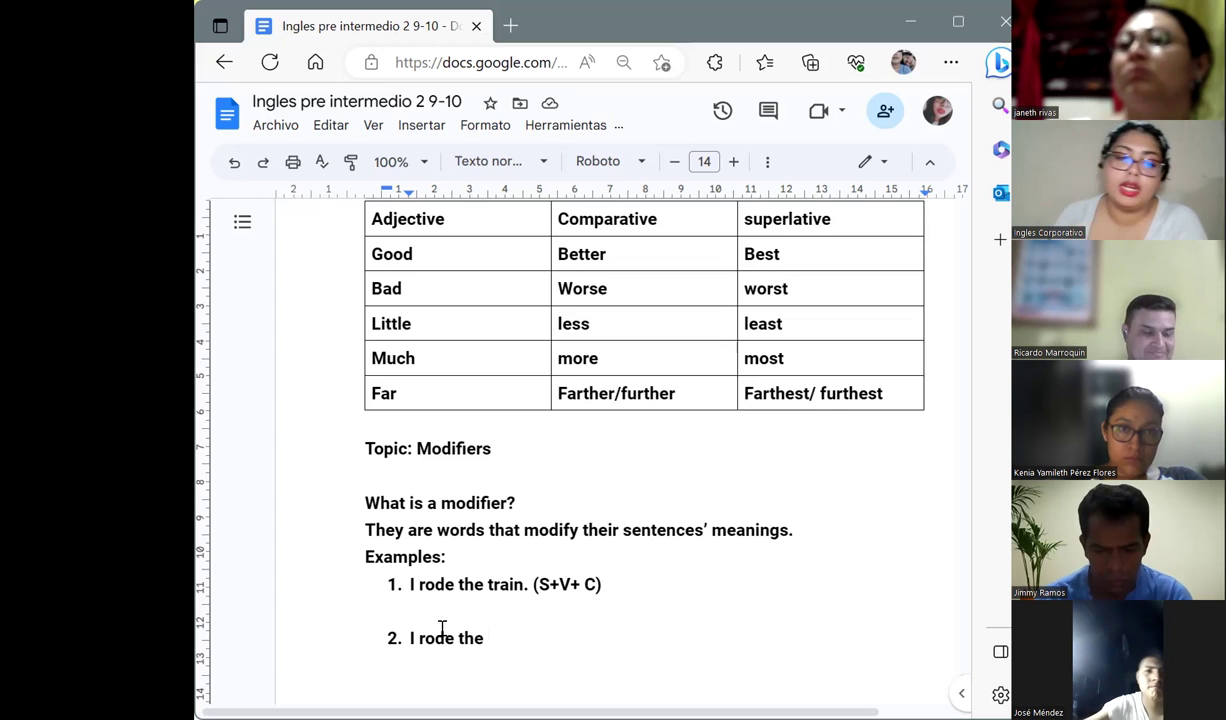
type("ear")
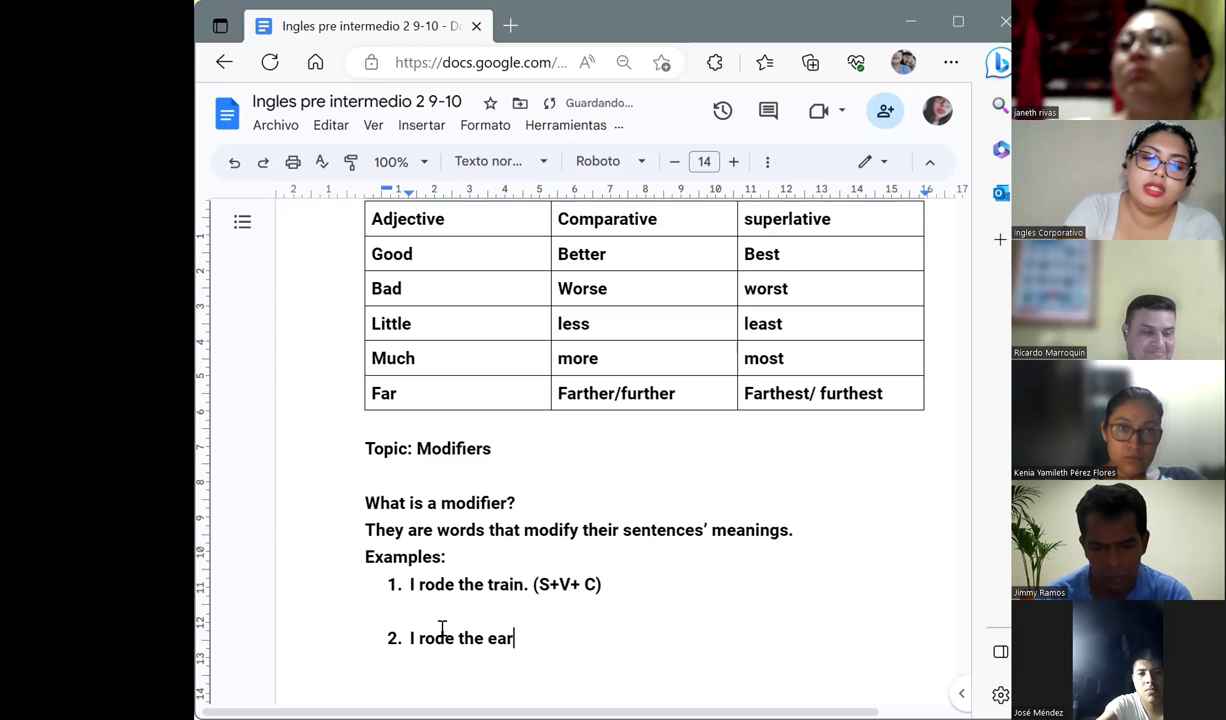
type("liest")
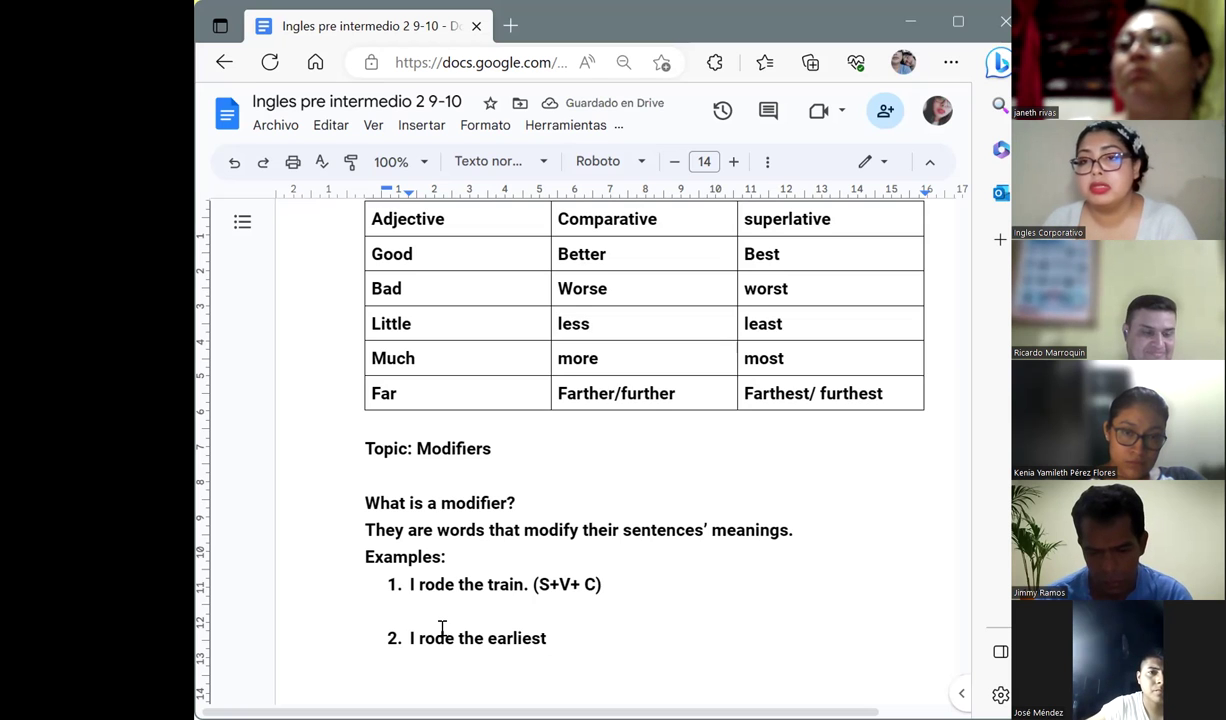
type("tran")
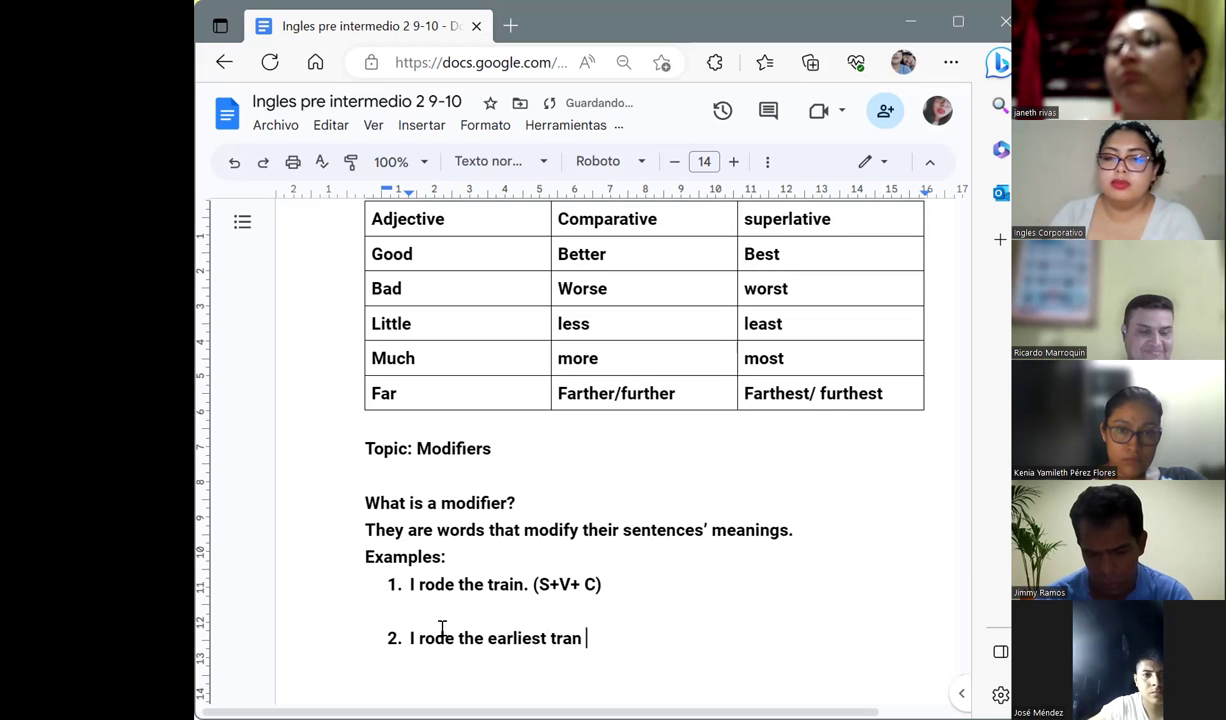
key("BackSpace")
key("BackSpace")
type("in ")
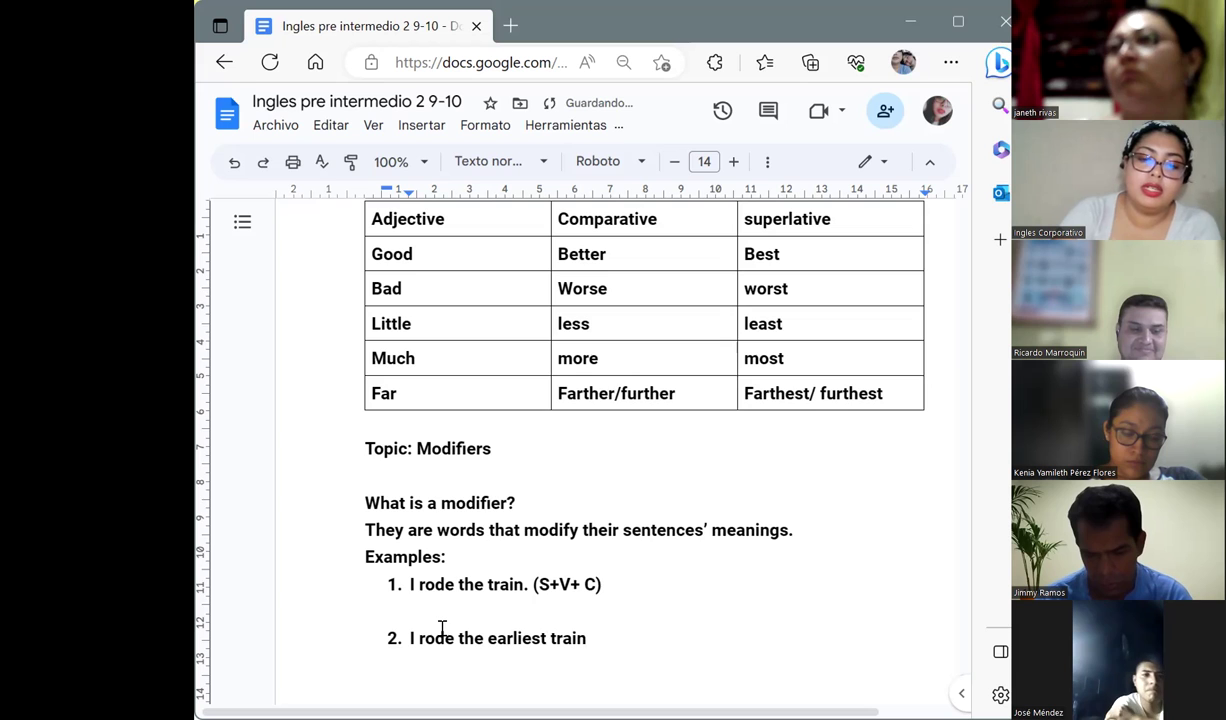
type("into t")
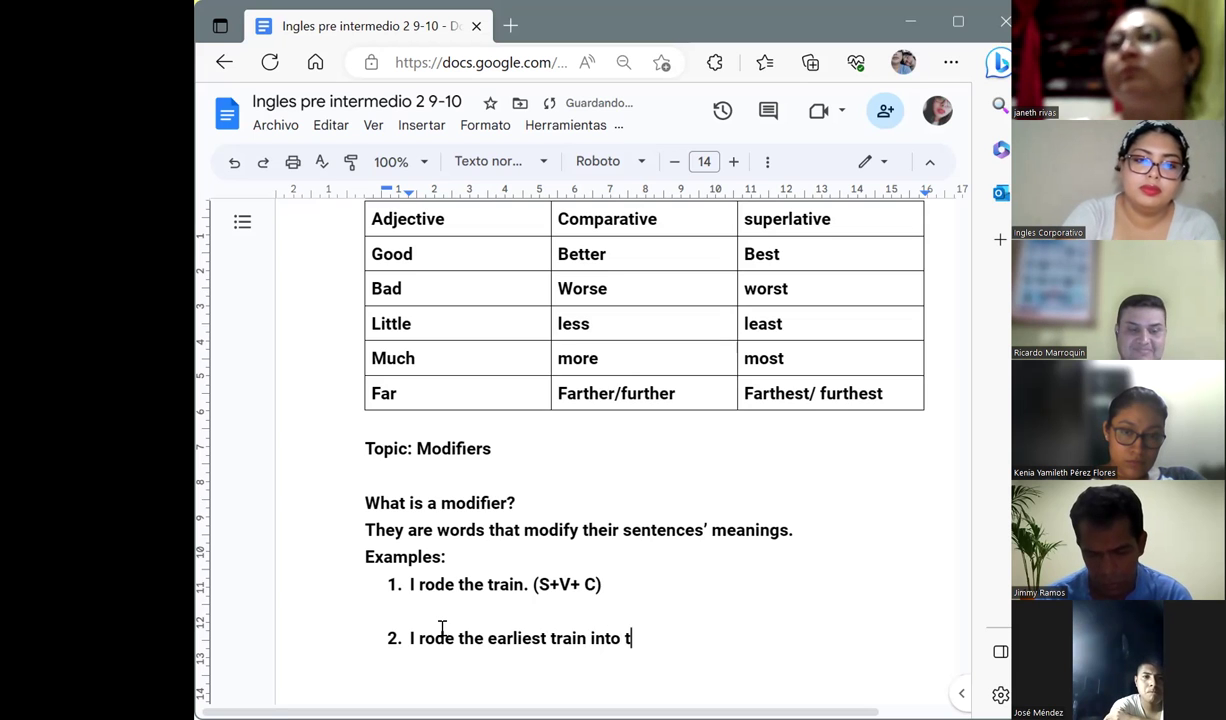
type("he city.")
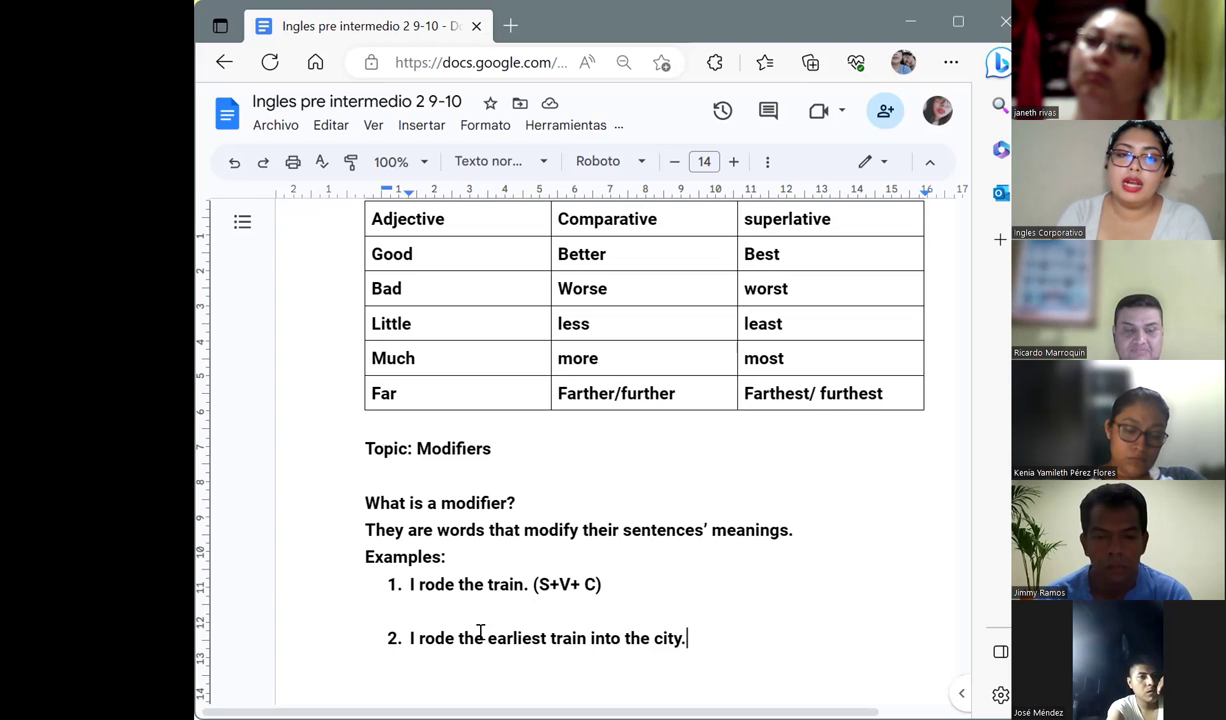
Highlight 'earliest' and 'into the city.' in example 2 with yellow
double_click(488, 632)
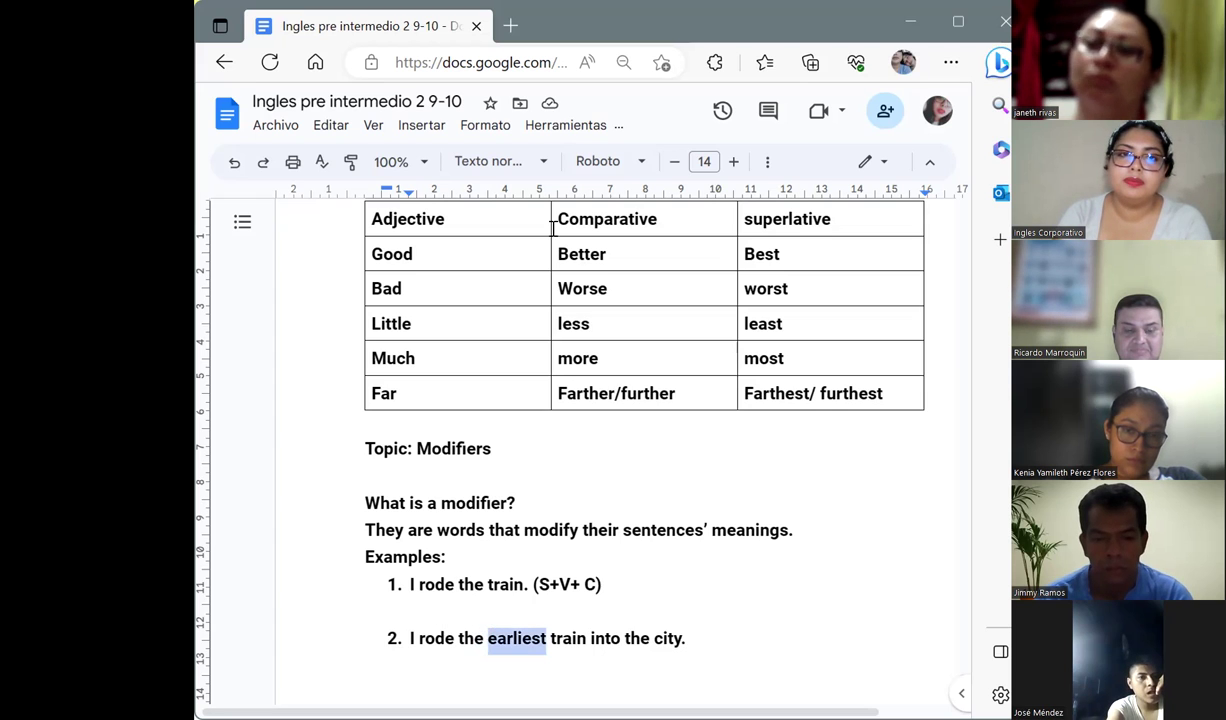
left_click(767, 161)
left_click(386, 196)
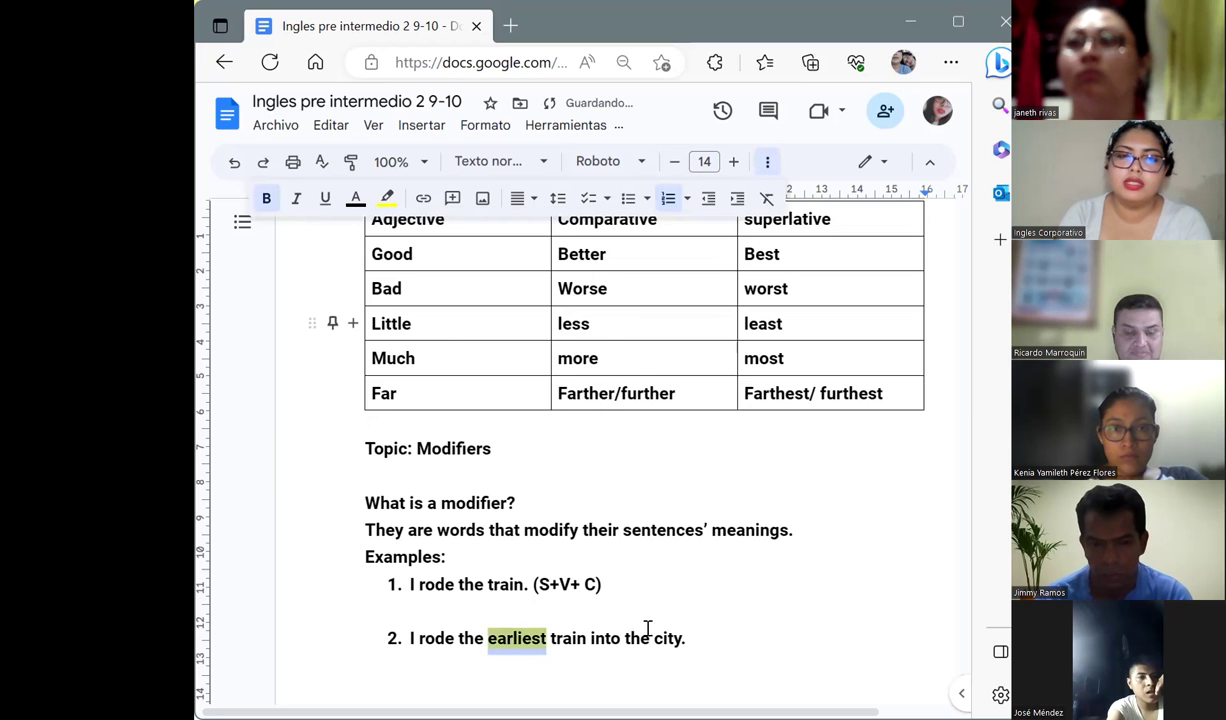
left_click_drag(690, 640, 588, 638)
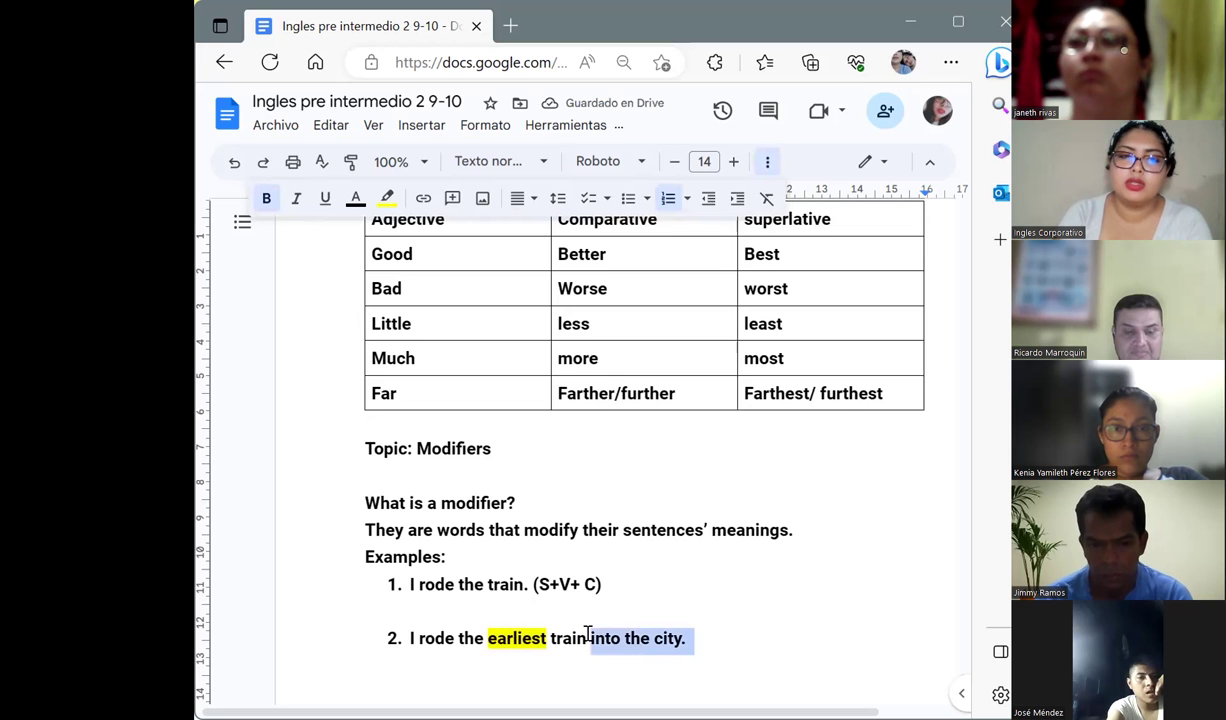
left_click(386, 197)
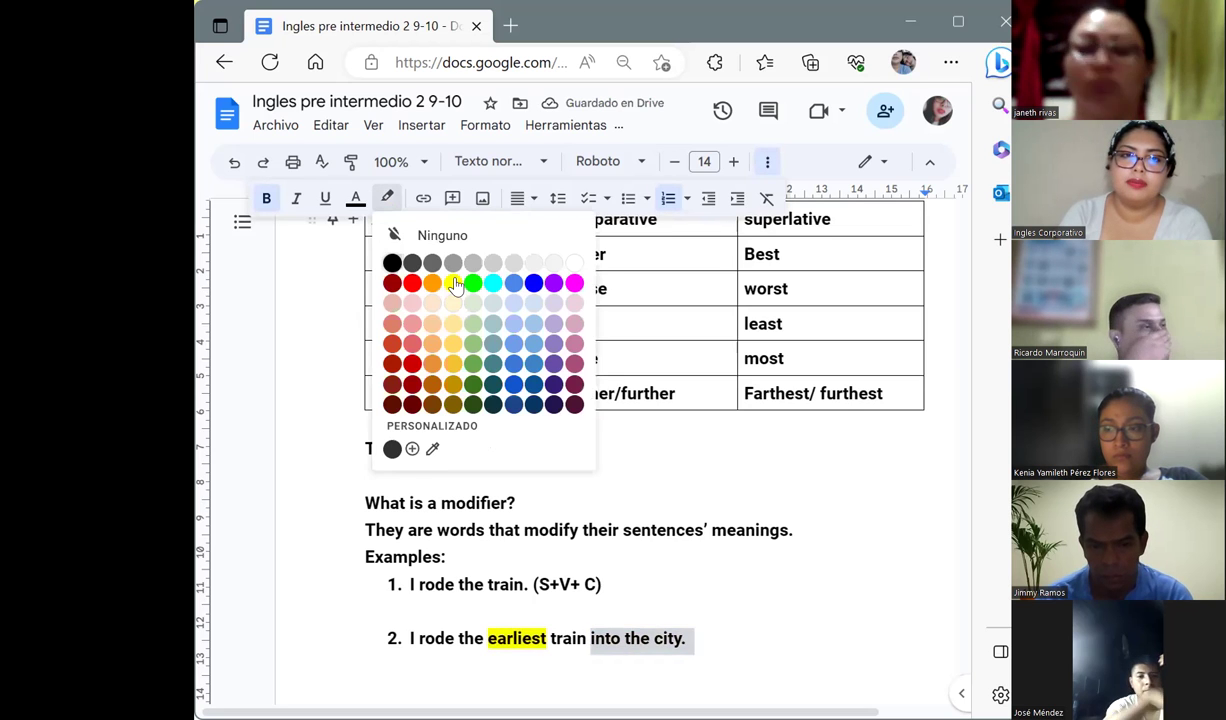
left_click(454, 279)
left_click(756, 591)
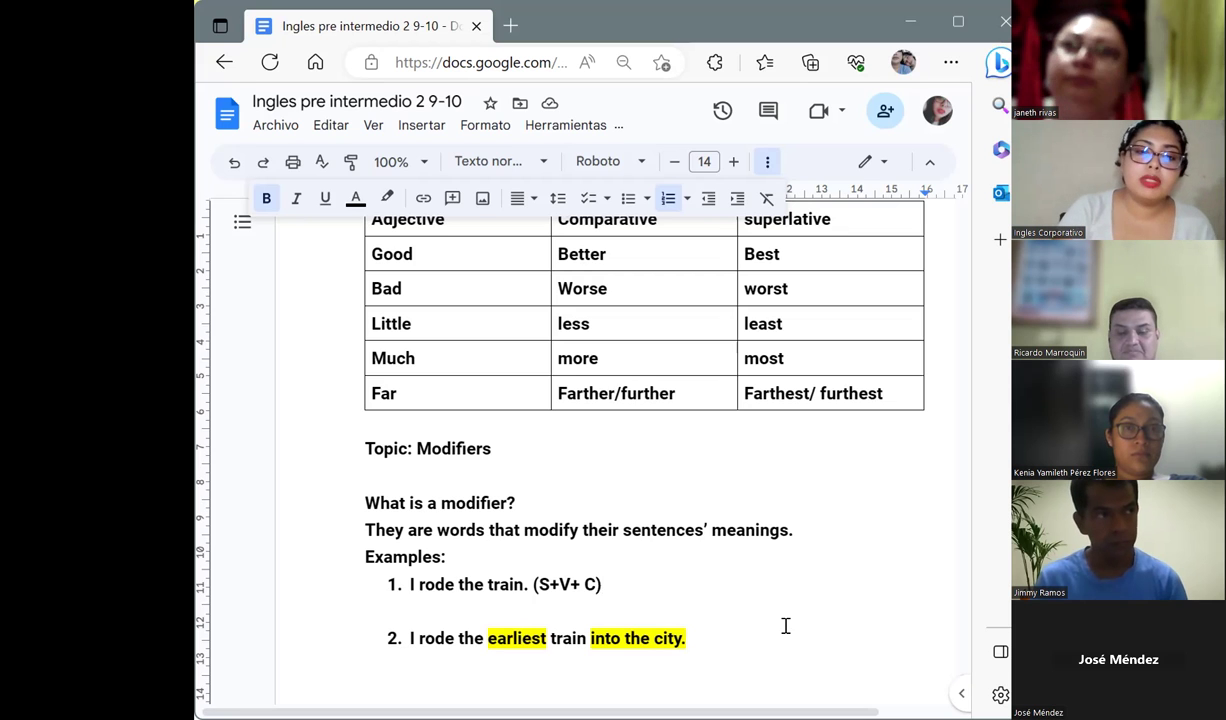
Below example 2, leave the numbered list and type 'Examples of single words that may be used as modifiers:'
left_click(739, 643)
key("Return")
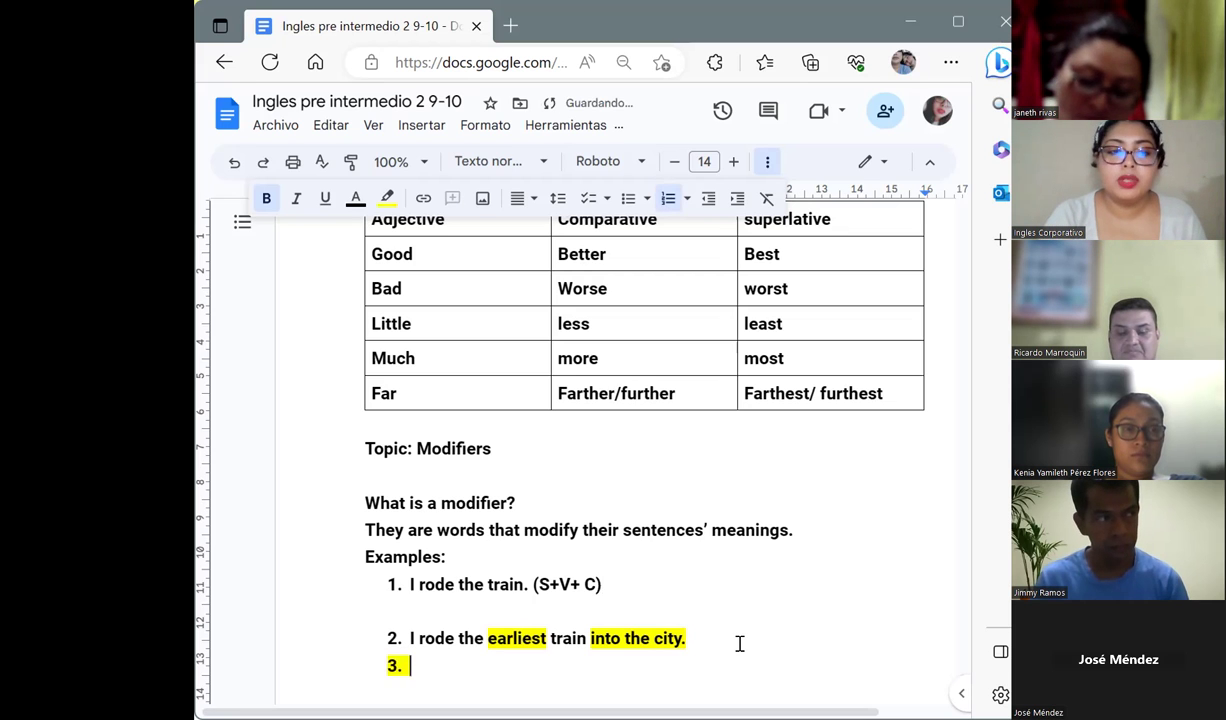
key("Return")
key("Return")
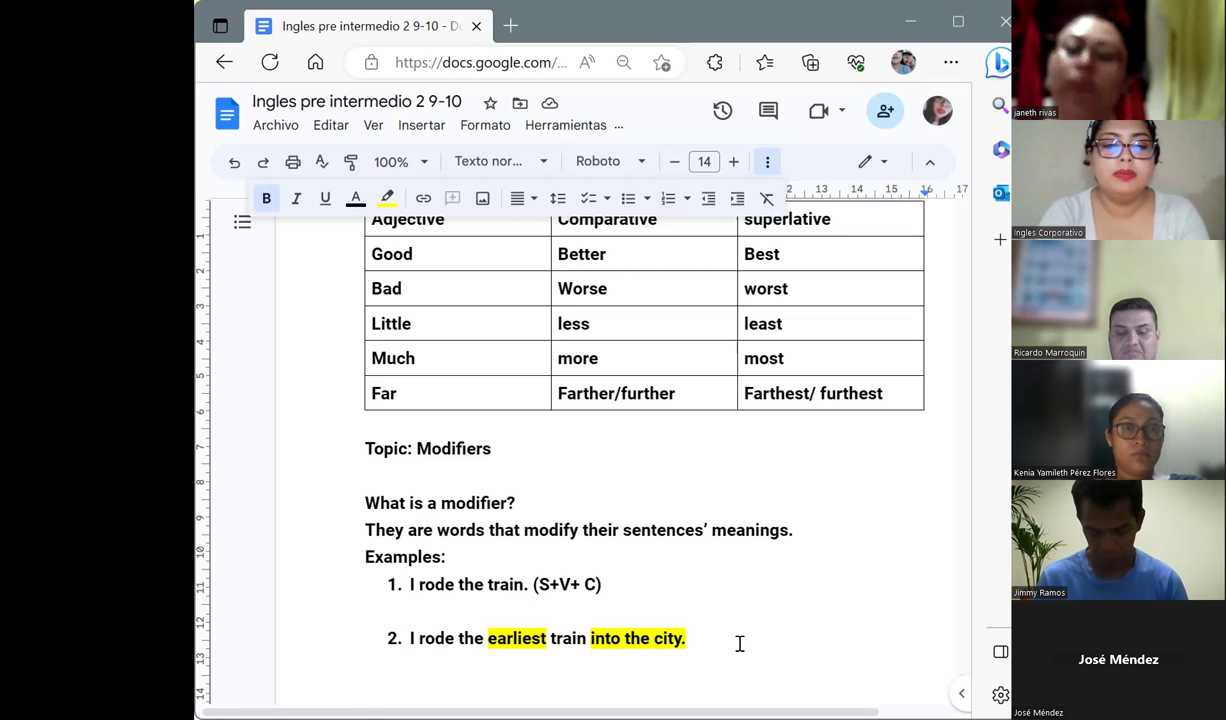
type("Exam")
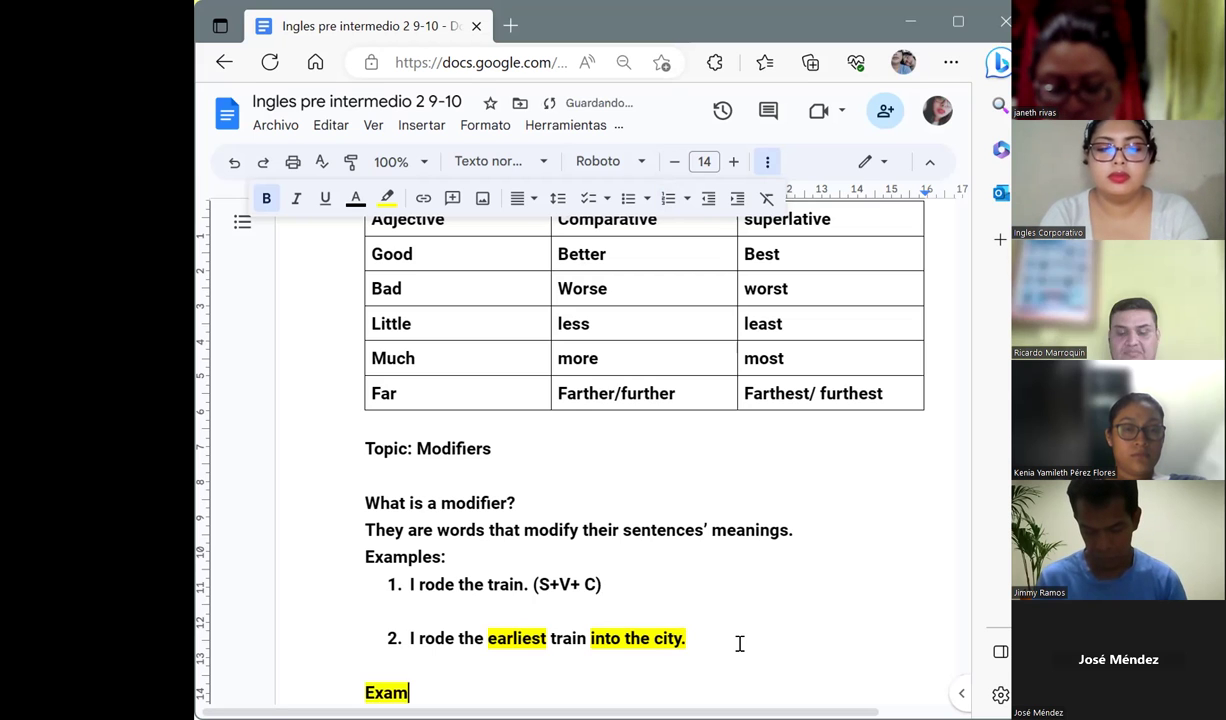
type("ples ")
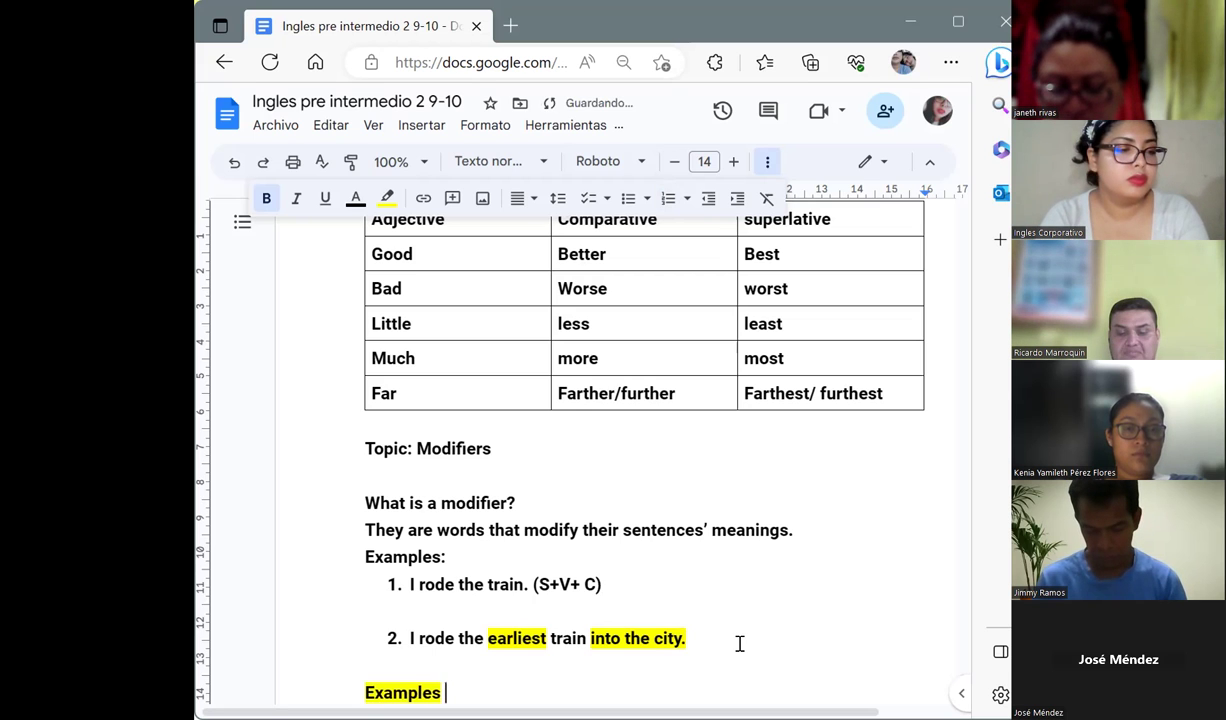
type("of single words that")
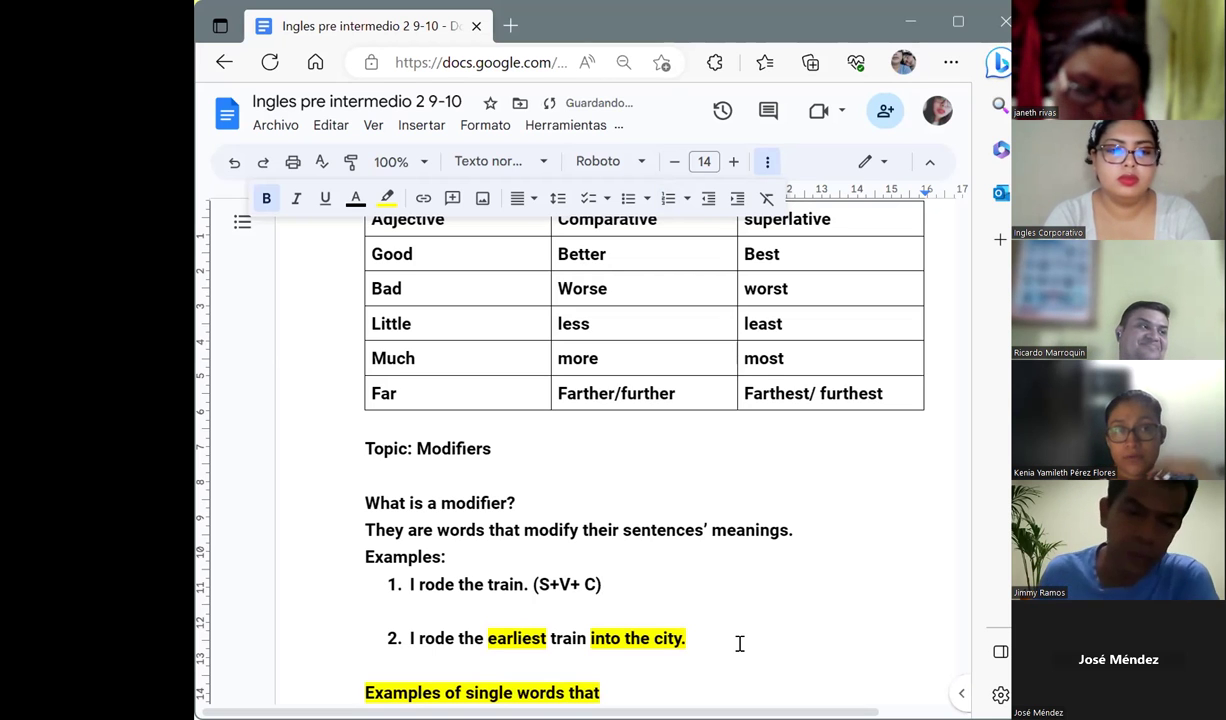
type("may be used as ")
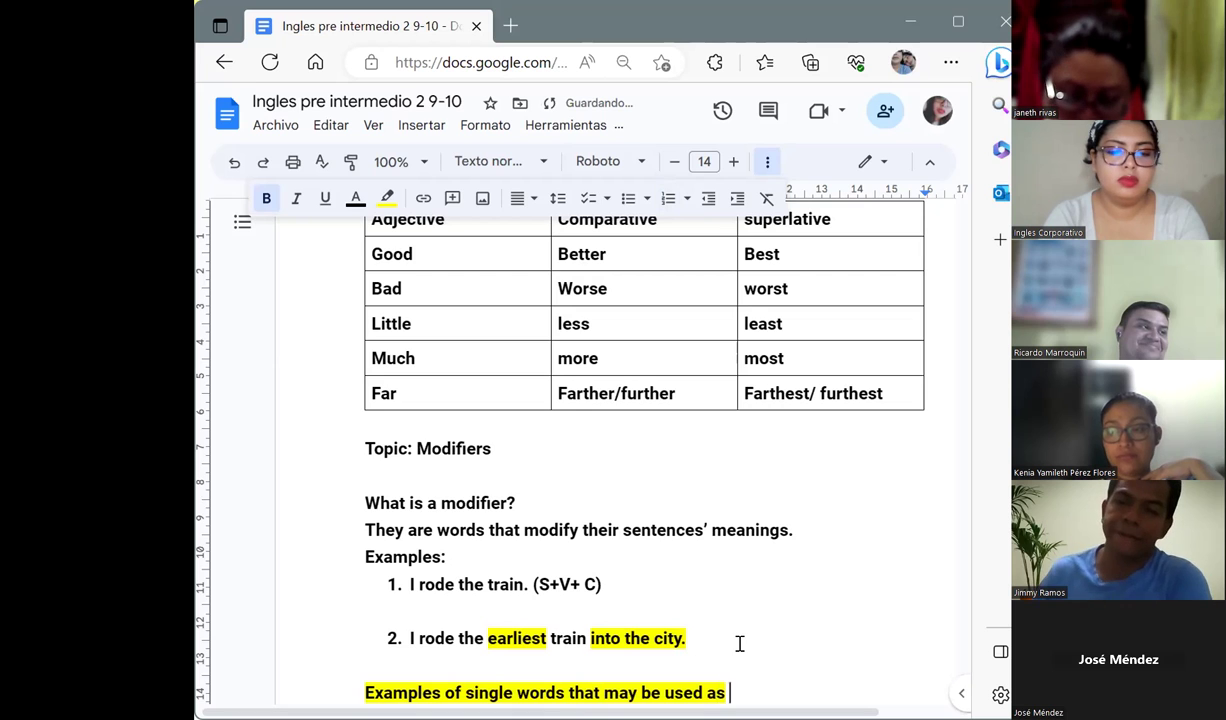
type("modifier")
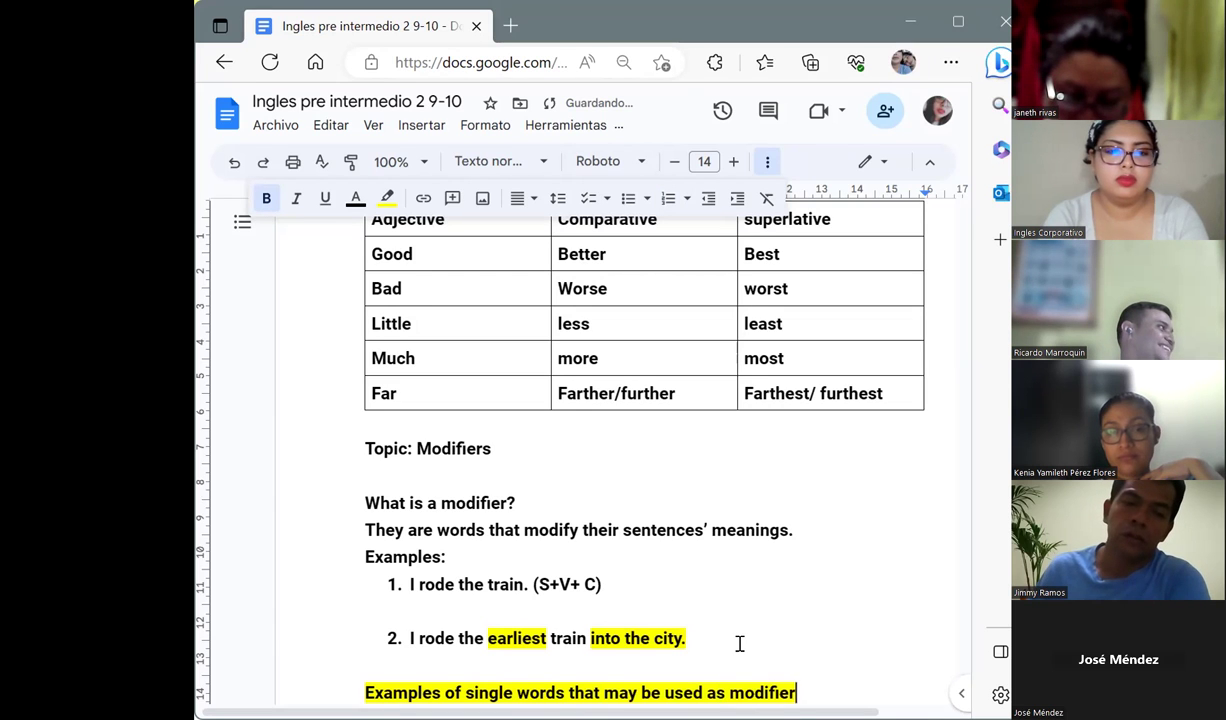
type("s:")
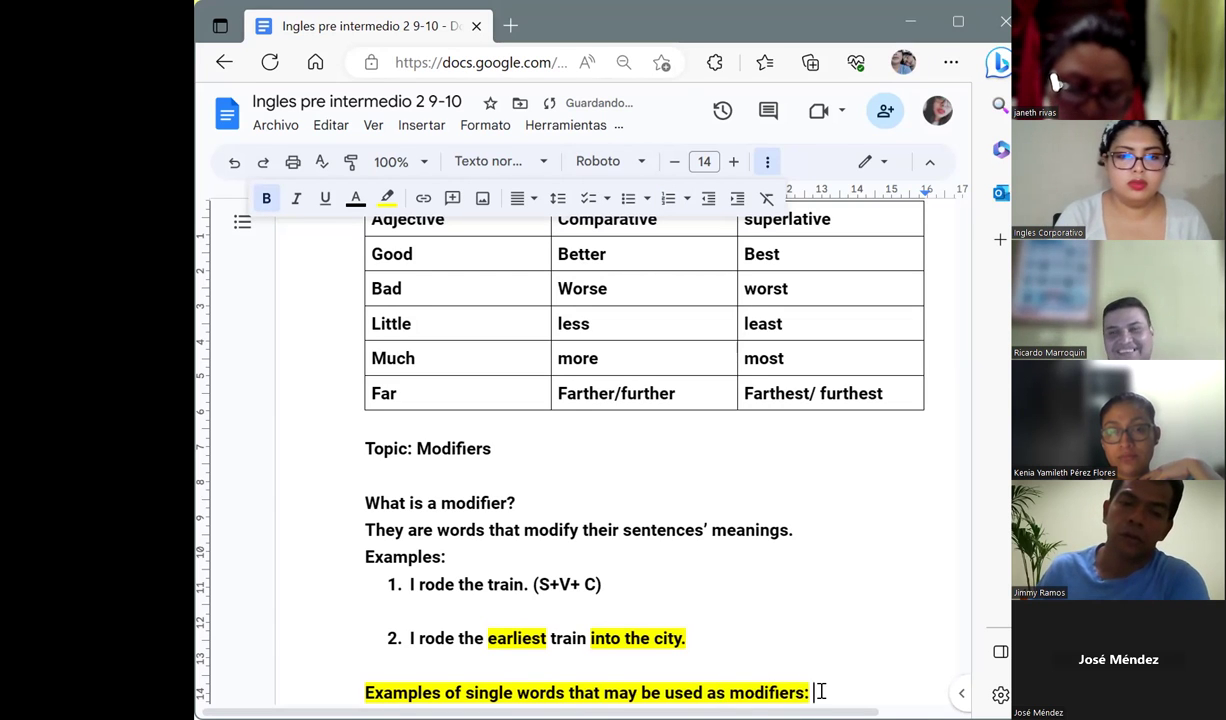
Set the modifiers line's highlight colour to None and add an empty line below it
left_click_drag(812, 692, 663, 692)
scroll(380, 663, "down", 2)
triple_click(358, 525)
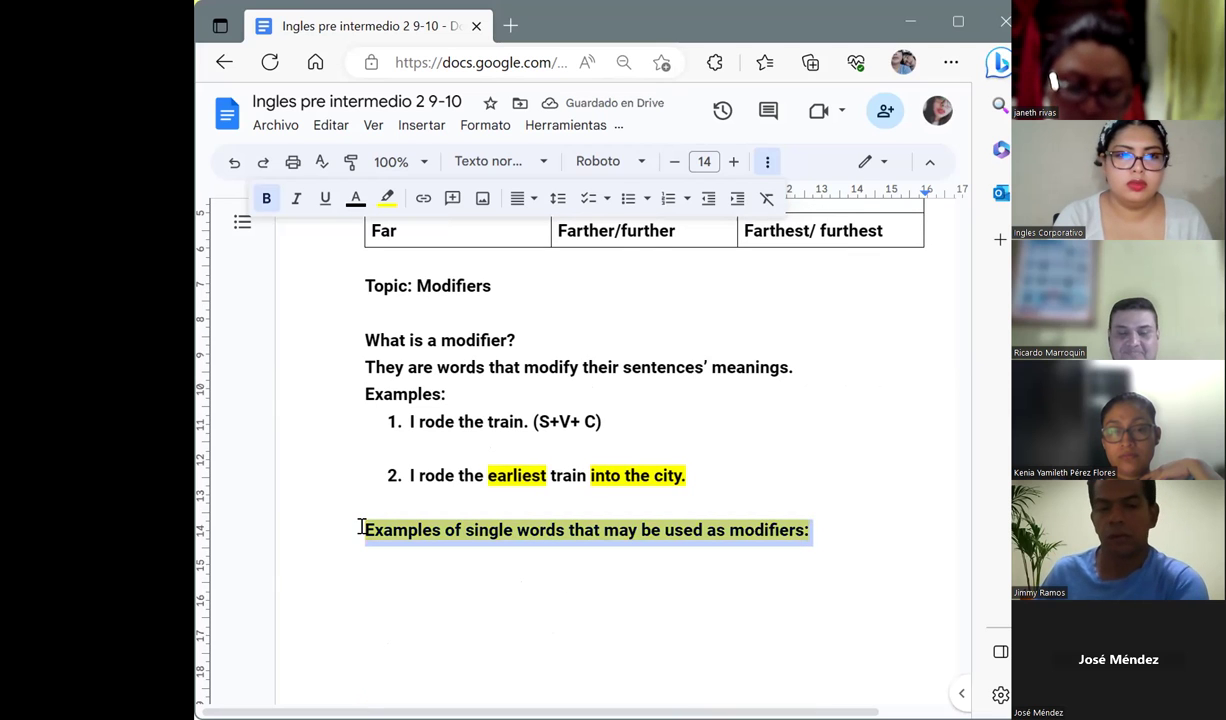
left_click(389, 198)
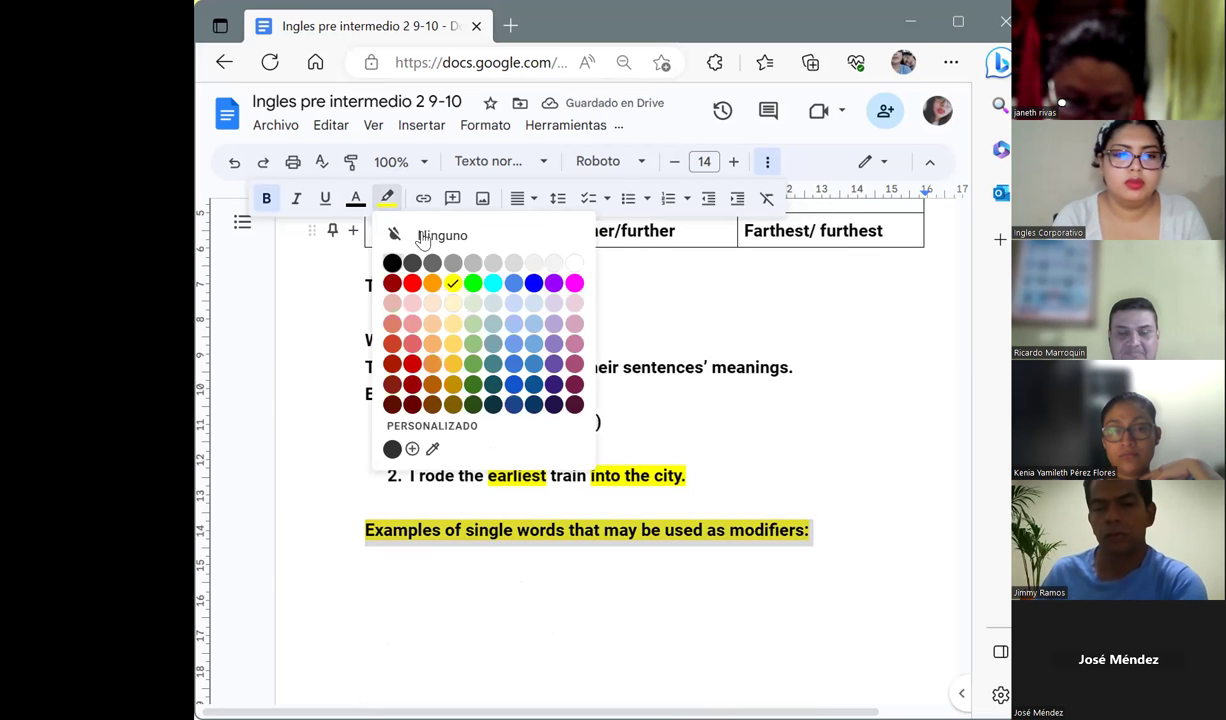
left_click(822, 521)
key("Return")
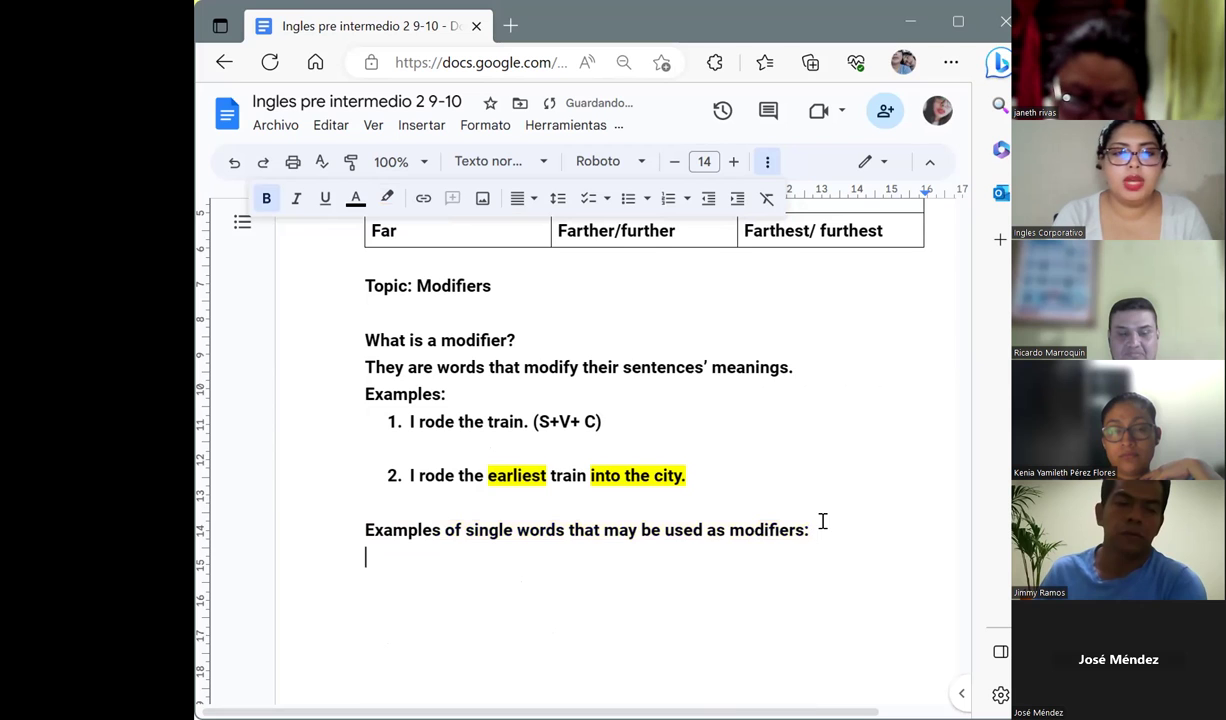
Create a star-bulleted list reading First, Yellow, Outdoor and Flying, then end the list
left_click(647, 199)
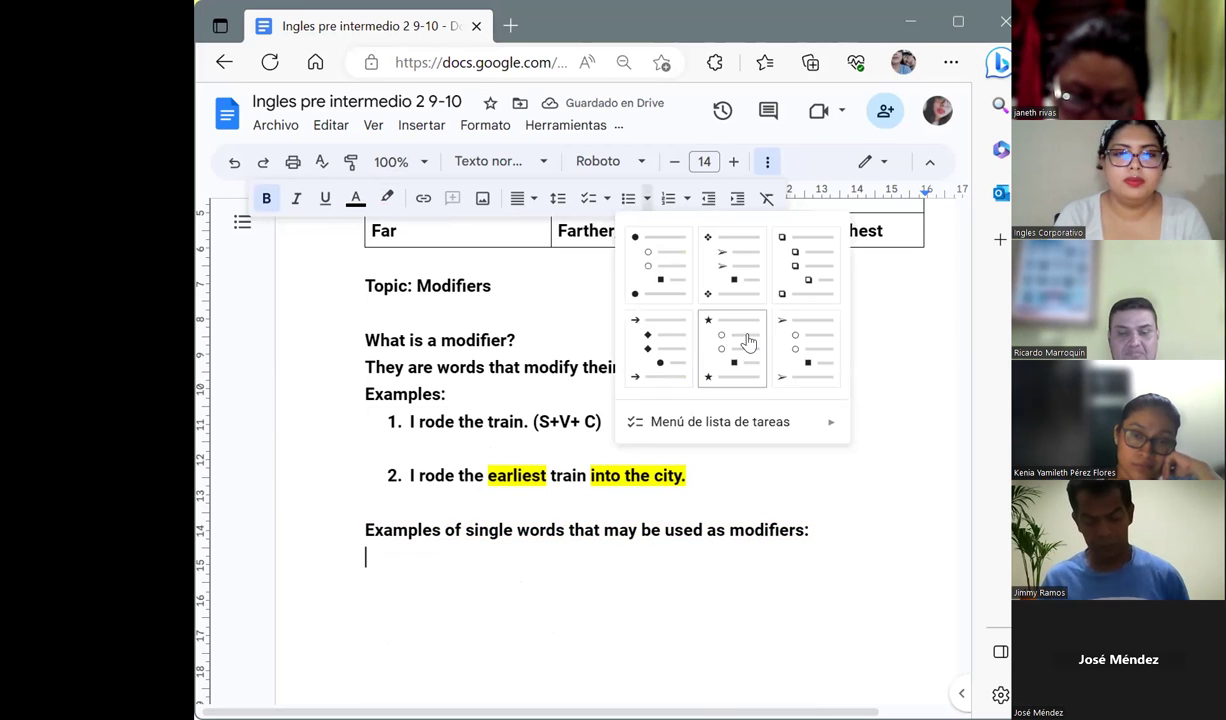
left_click(748, 333)
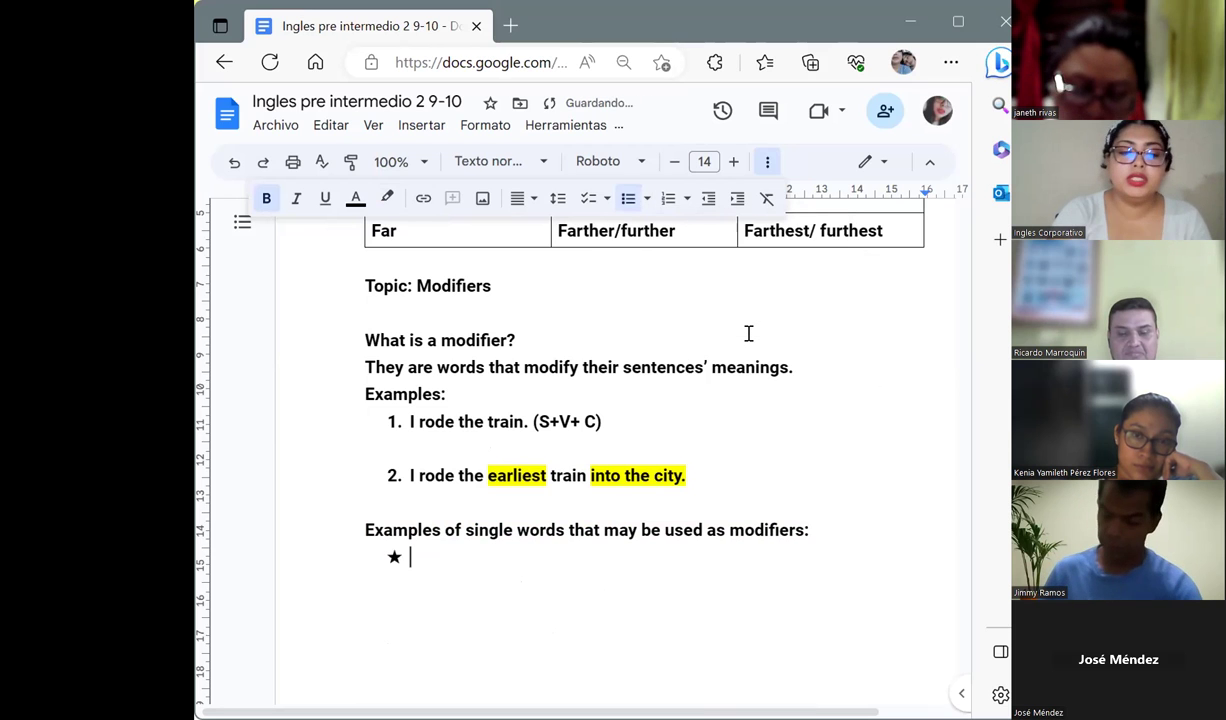
type("First")
key("Return")
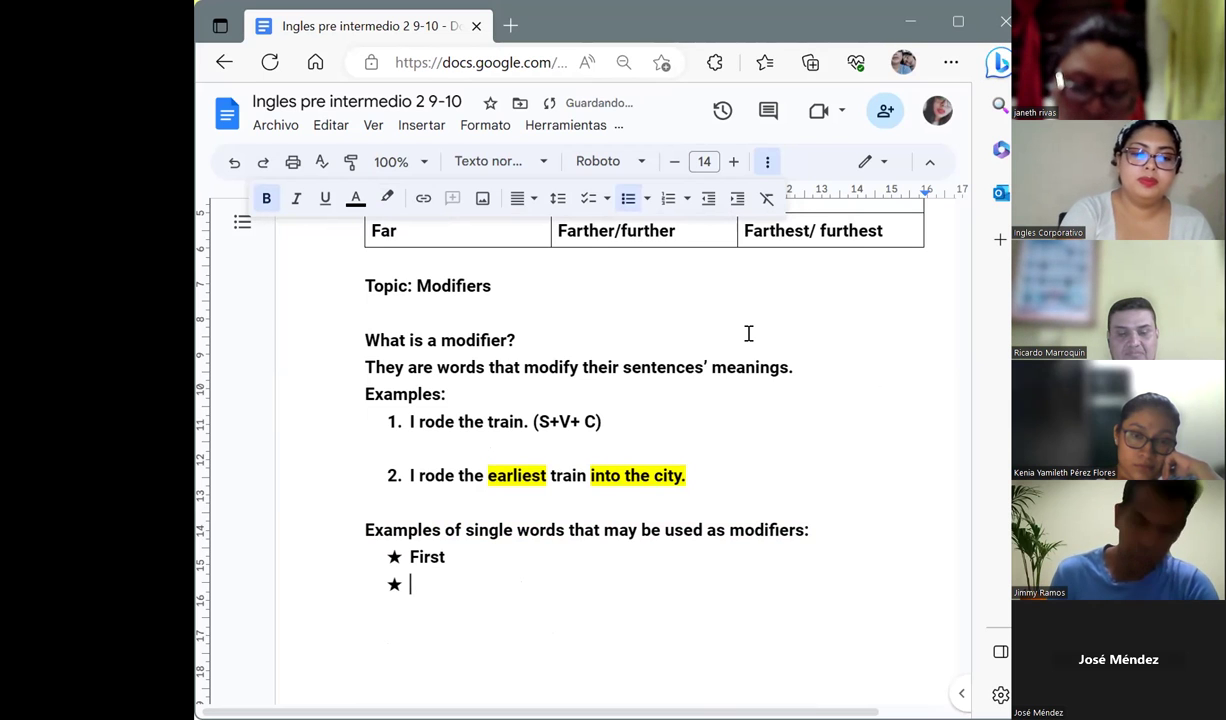
type("Y")
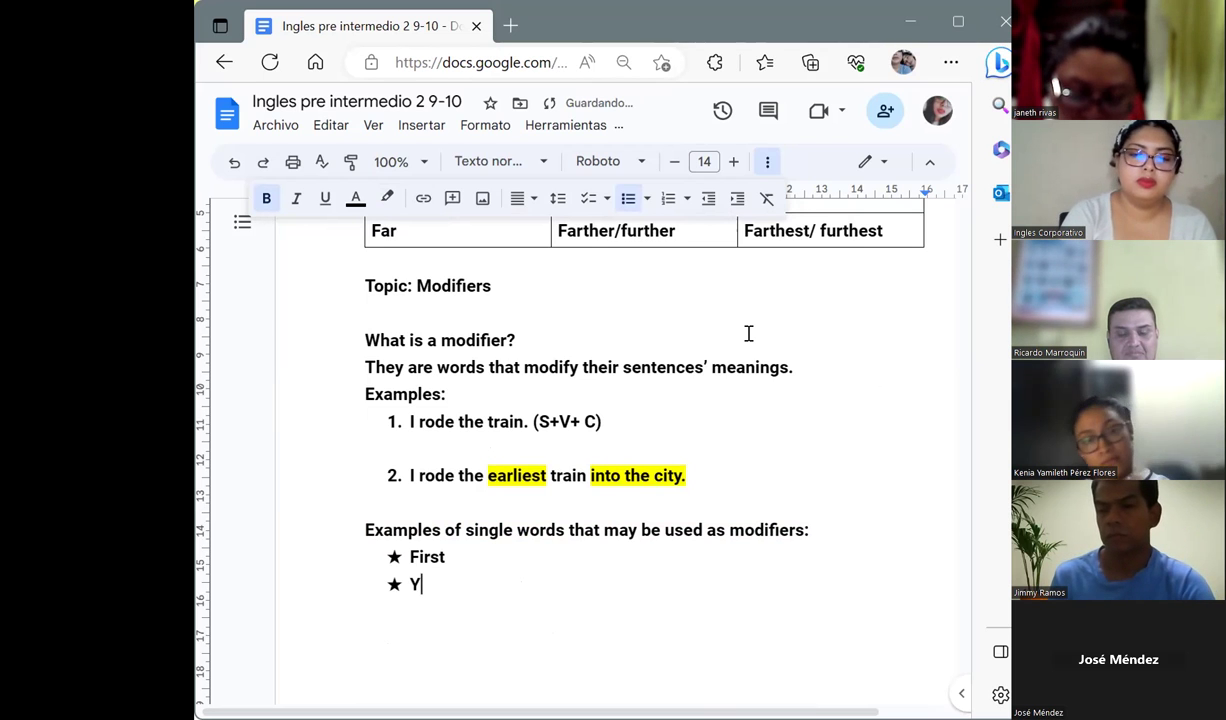
type("ellow")
key("Return")
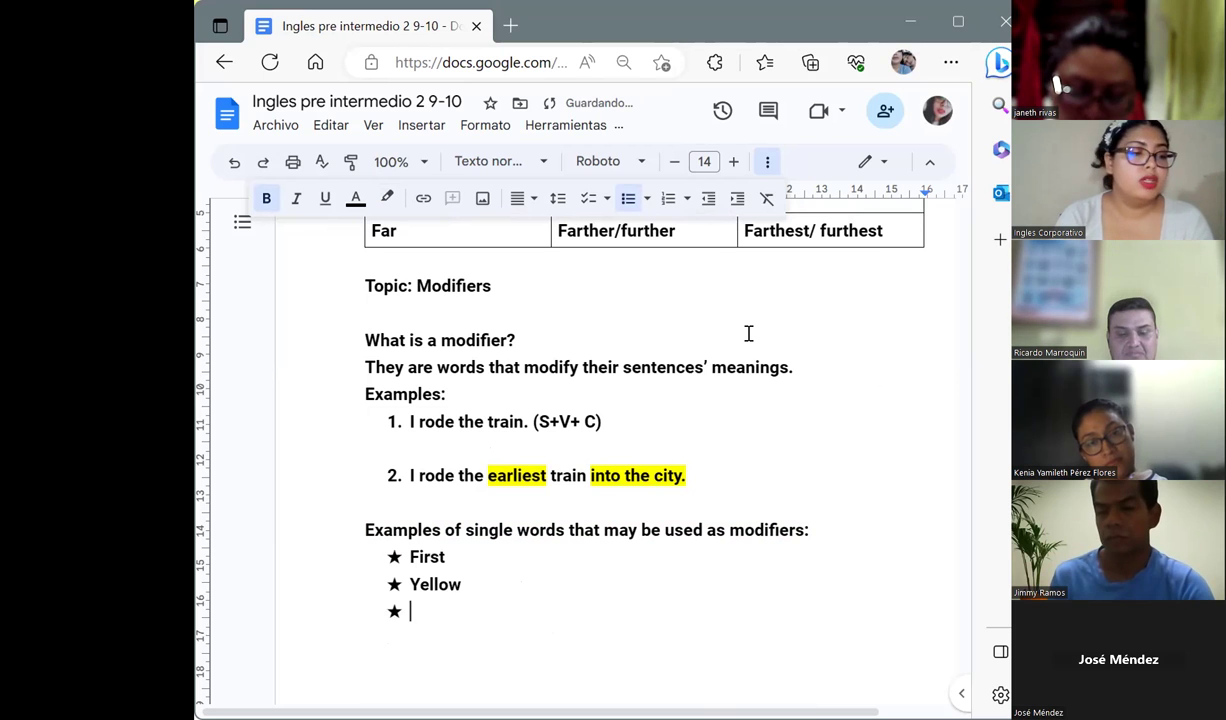
type("O")
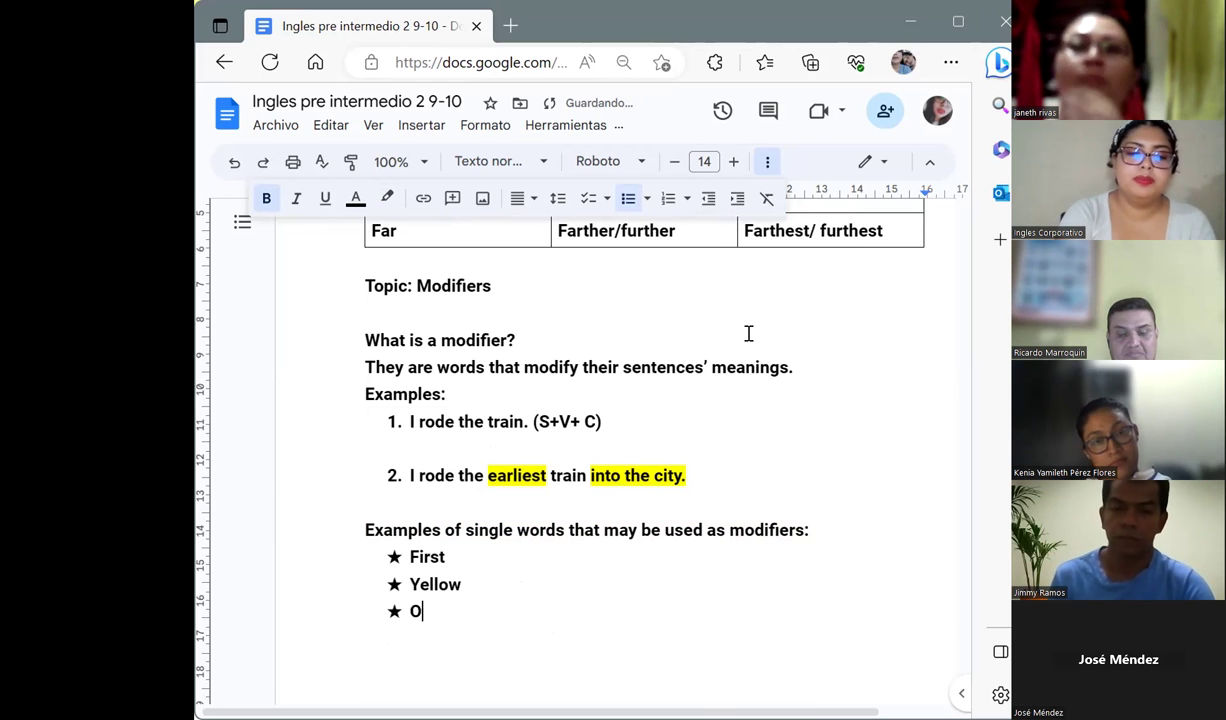
type("utdpo")
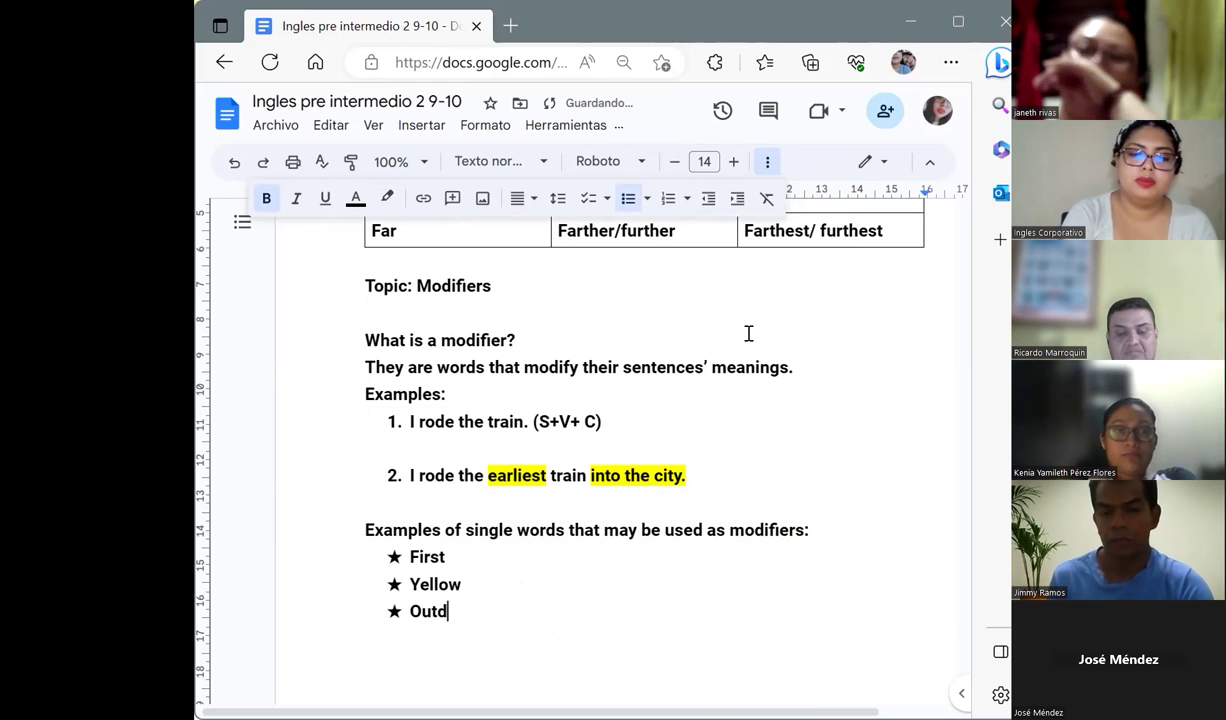
key("BackSpace")
key("BackSpace")
type("oor")
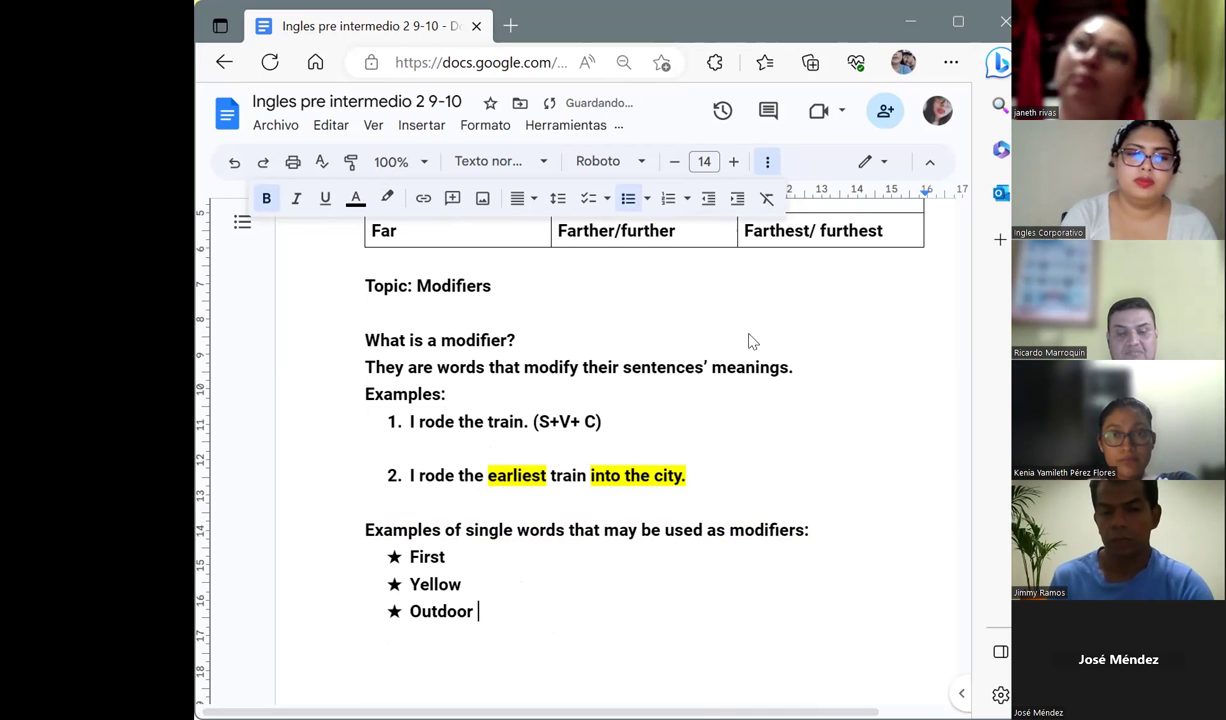
key("Return")
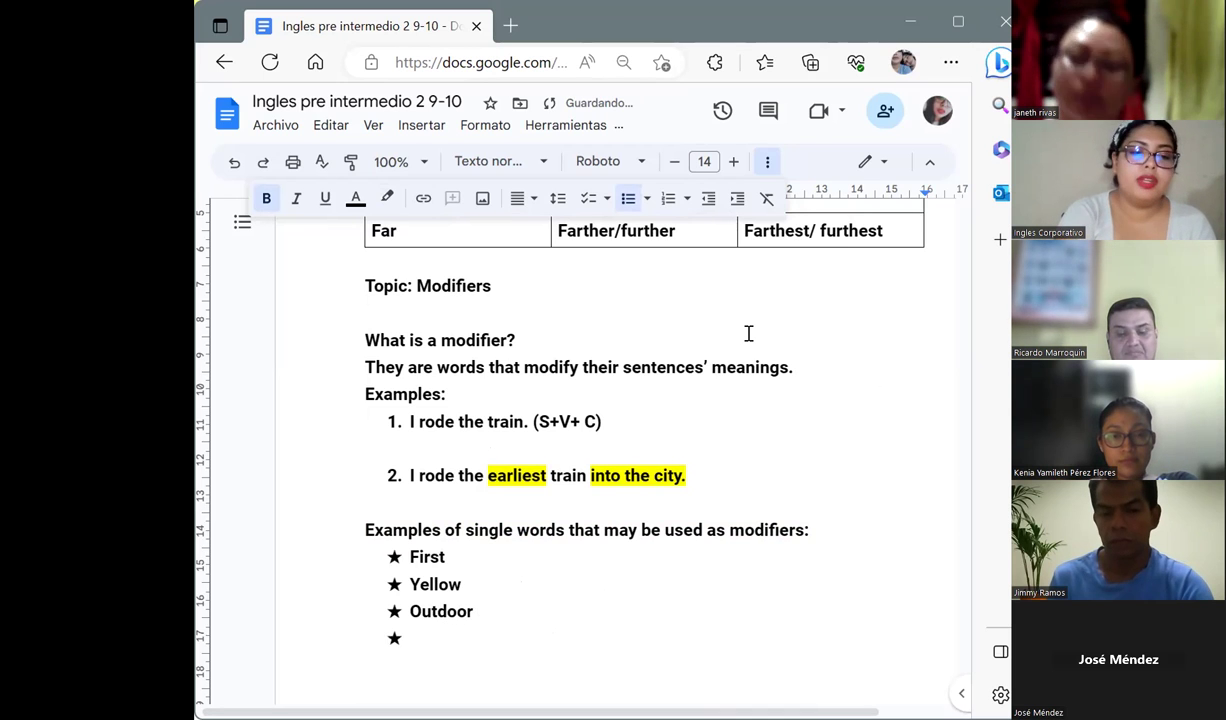
type("Fl")
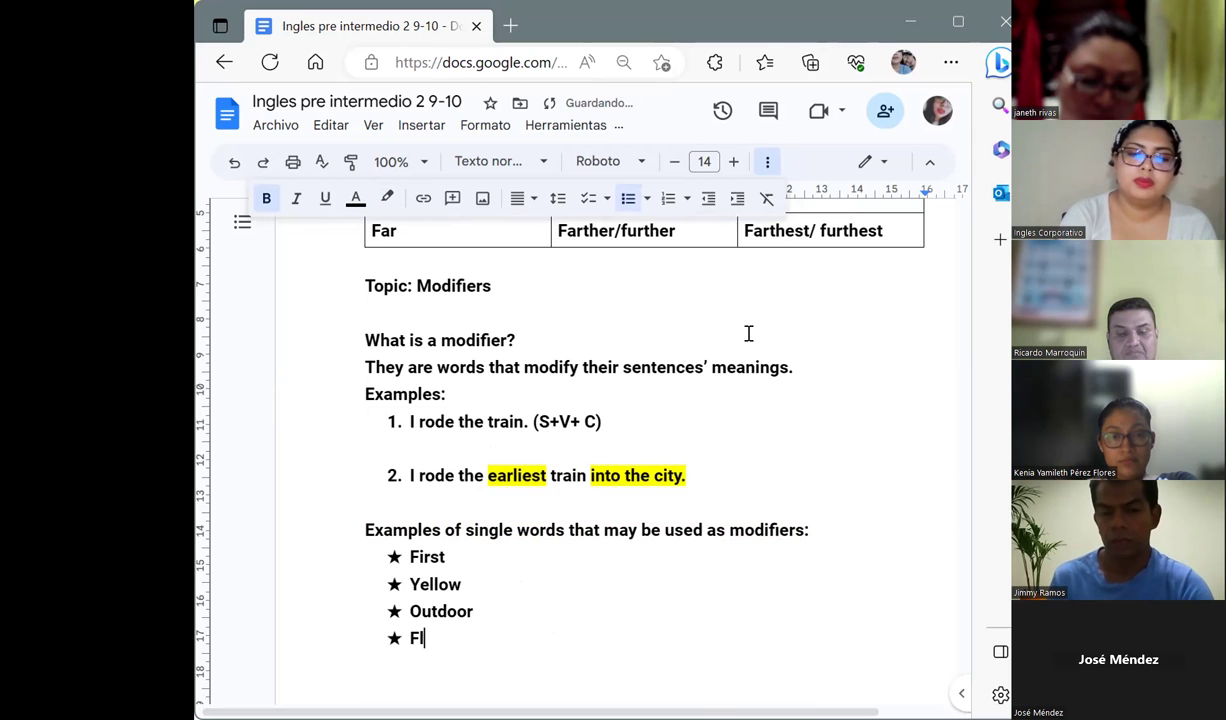
type("ying")
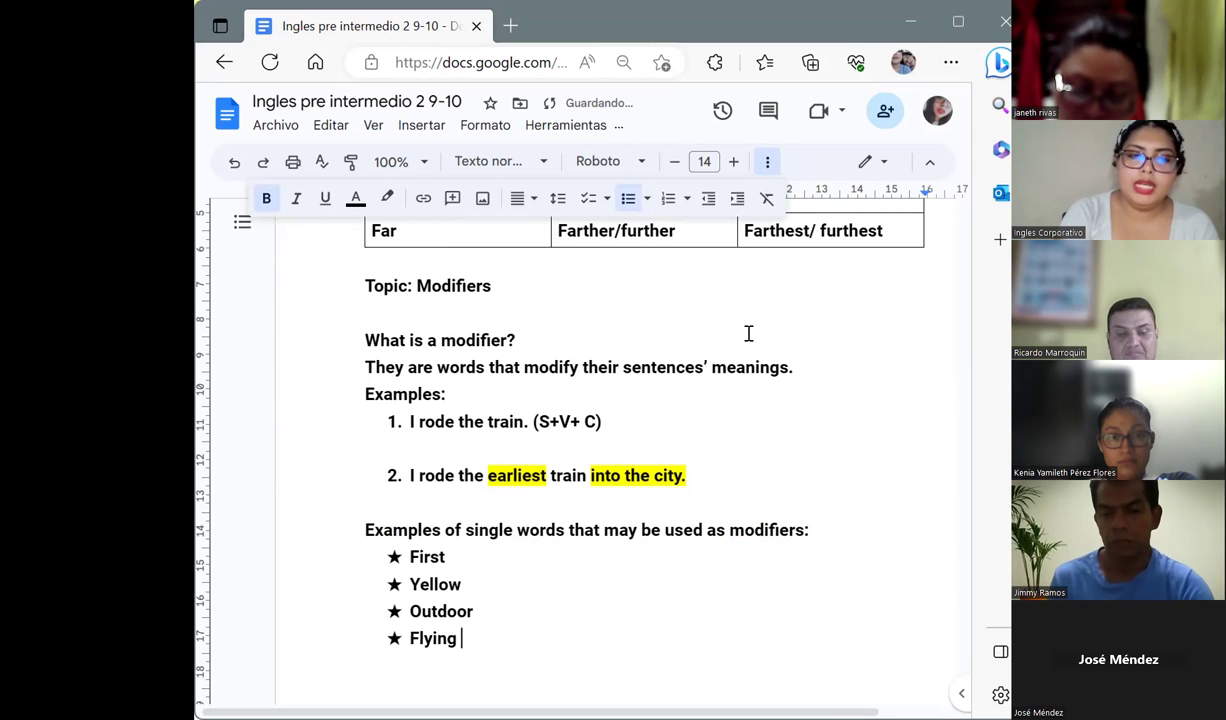
key("Return")
key("Return")
key("Return")
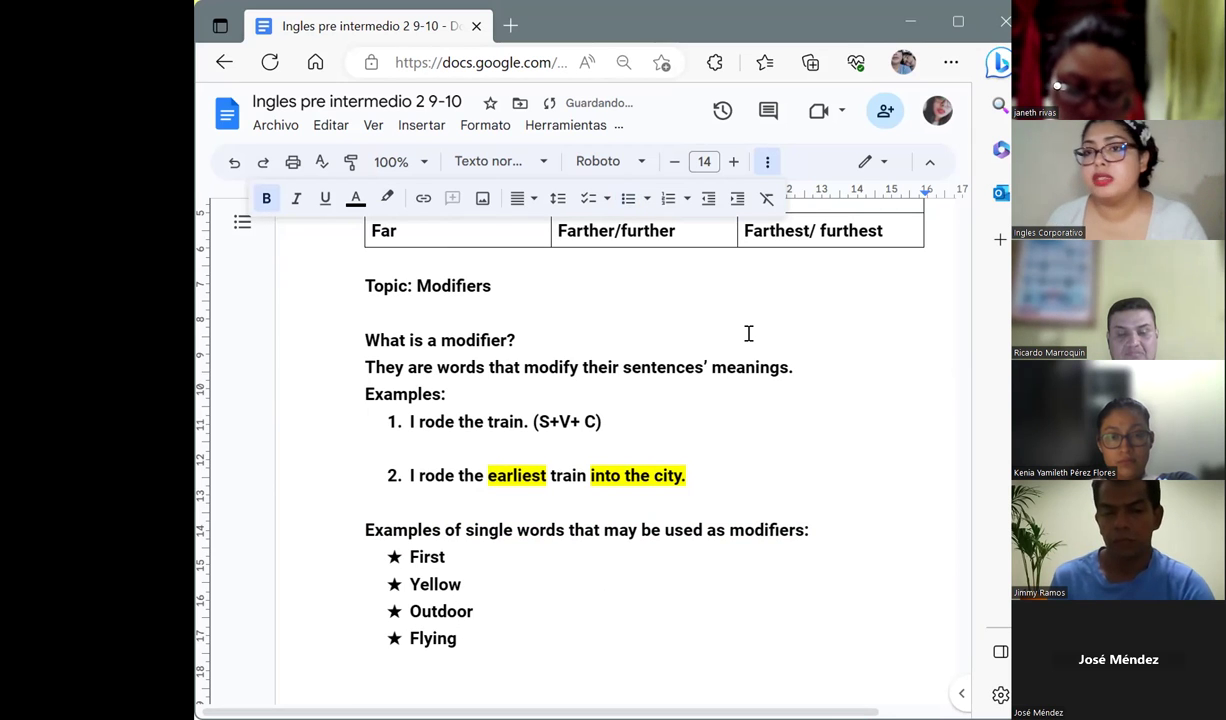
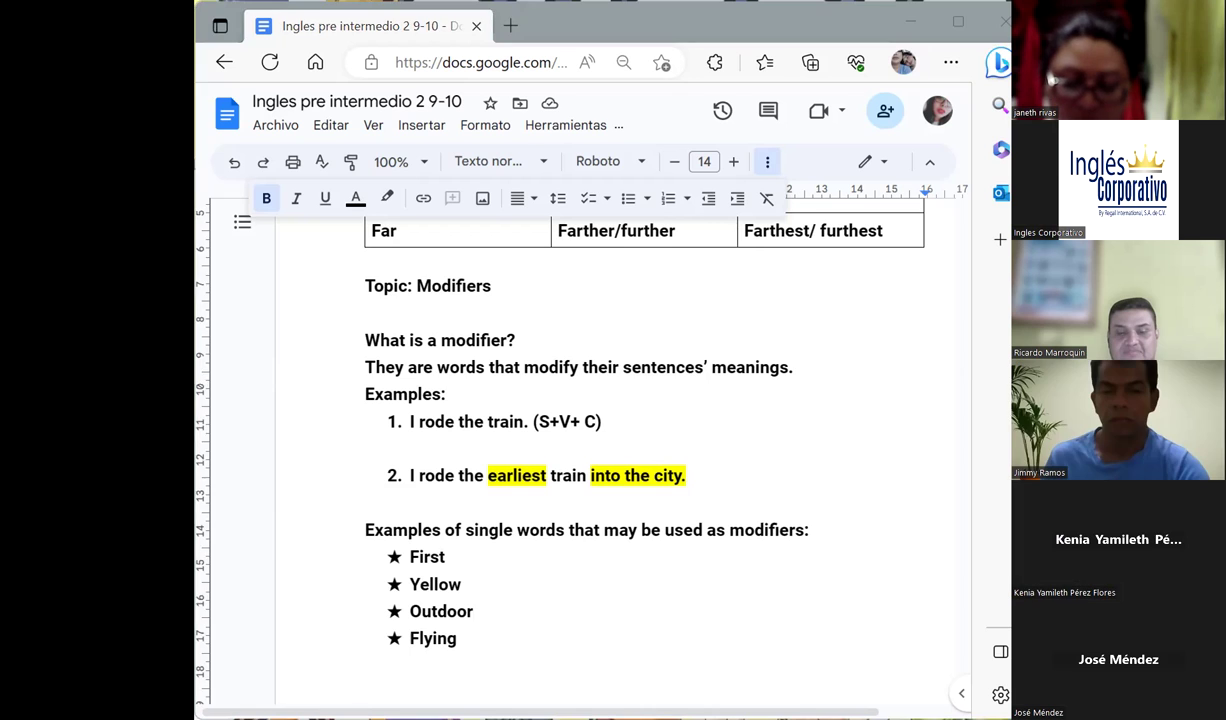
Below the 'Flying' bullet, add the heading 'Modifier phrases, which can be adverbial or adjectival phrases:'
left_click(523, 672)
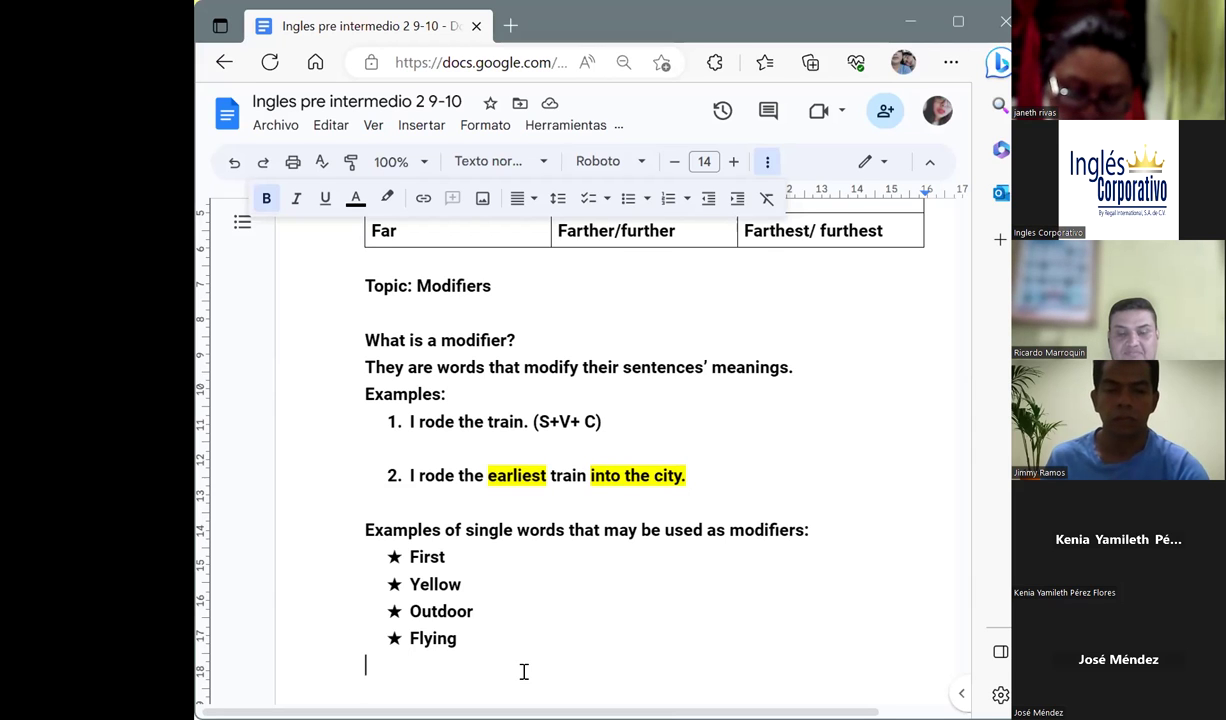
type("Mo")
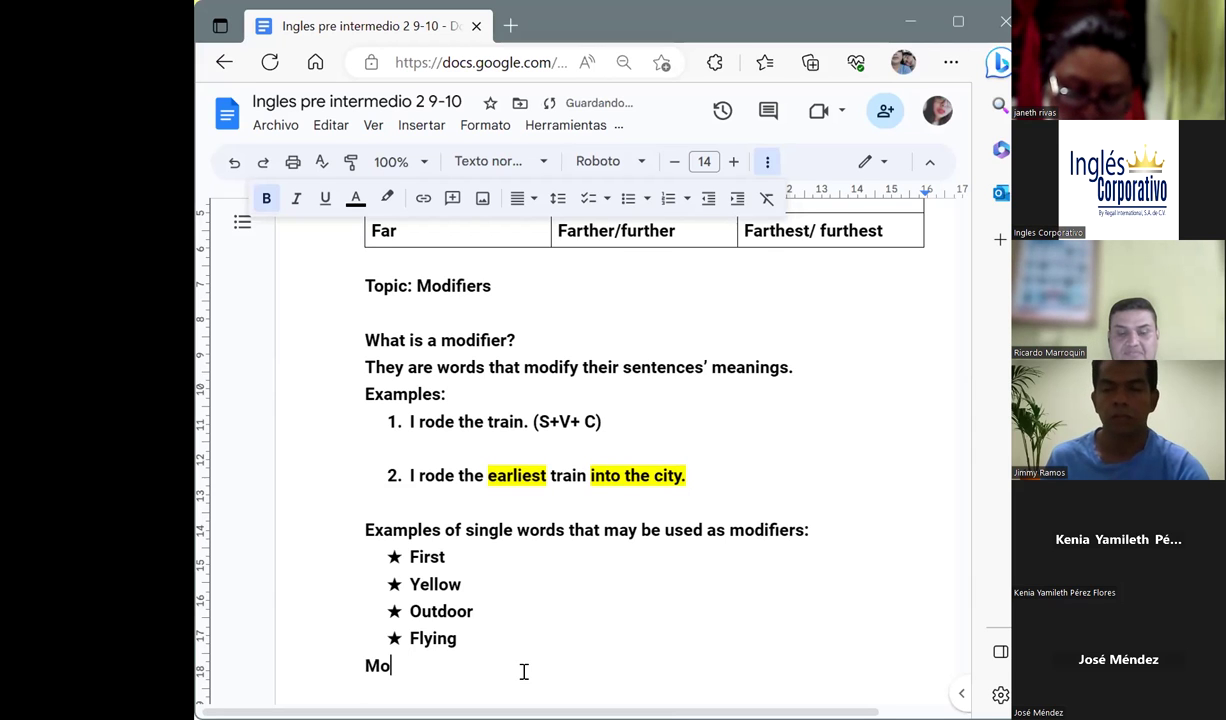
left_click(363, 665)
key("Return")
key("End")
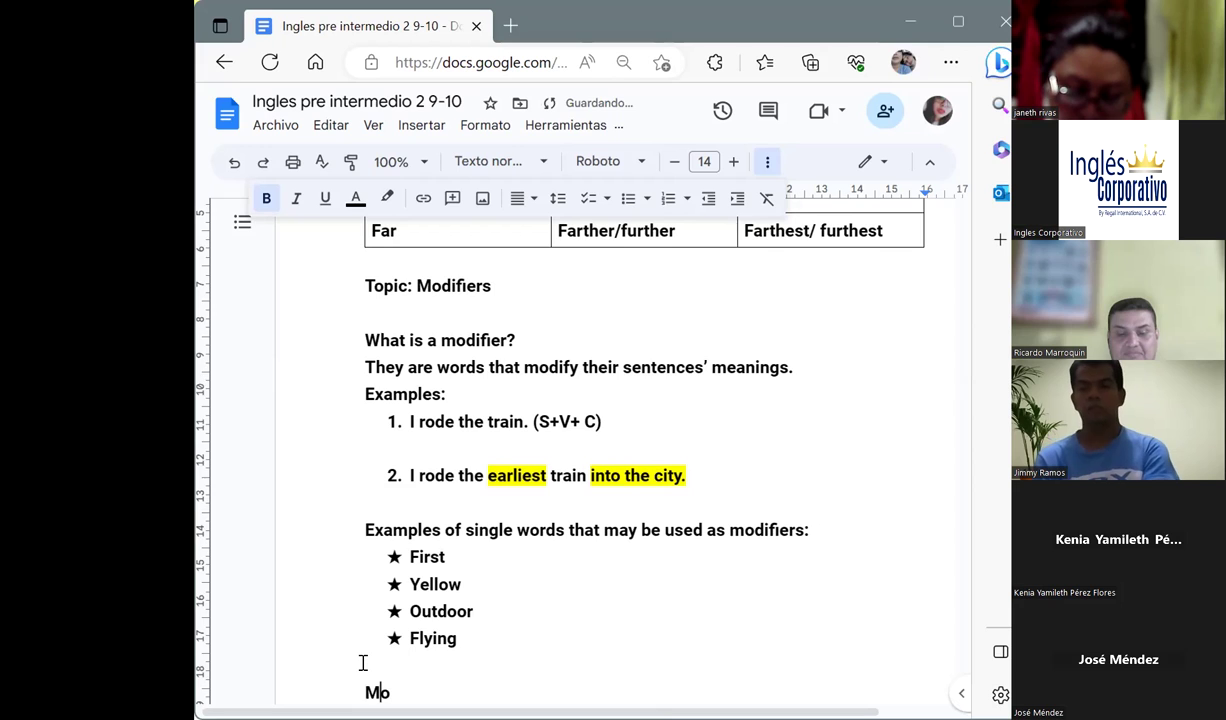
type("difier")
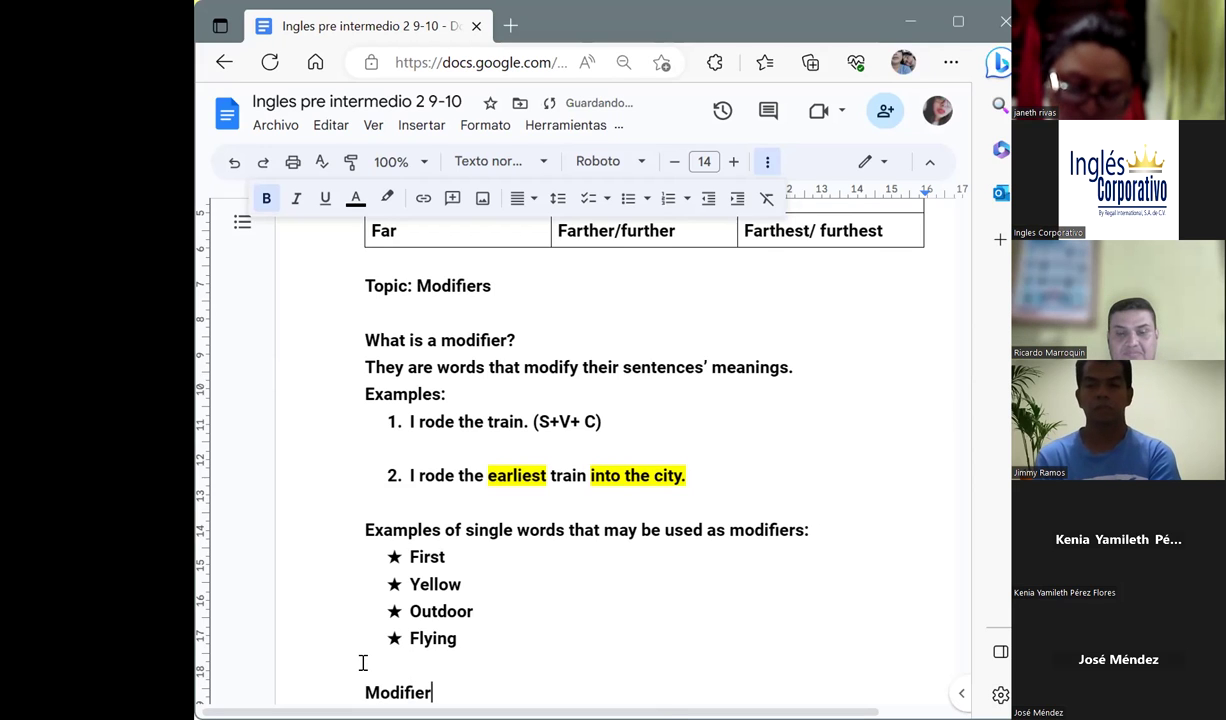
type(" phrases")
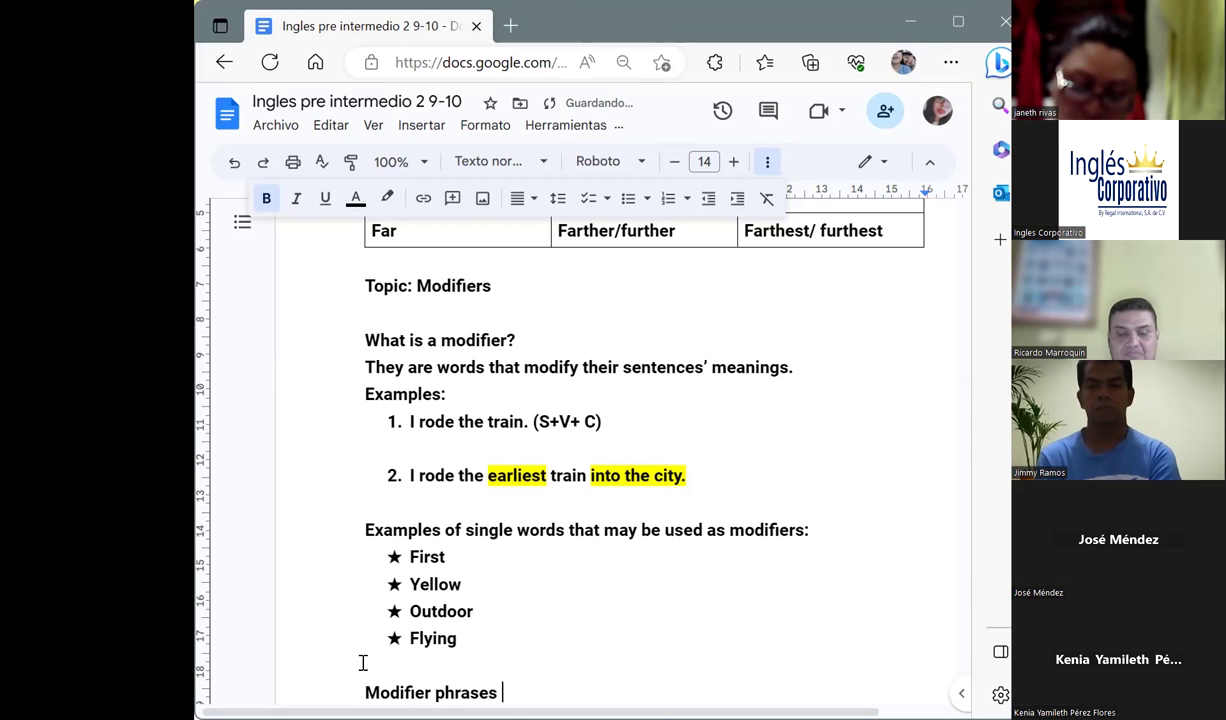
key("BackSpace")
type(", ")
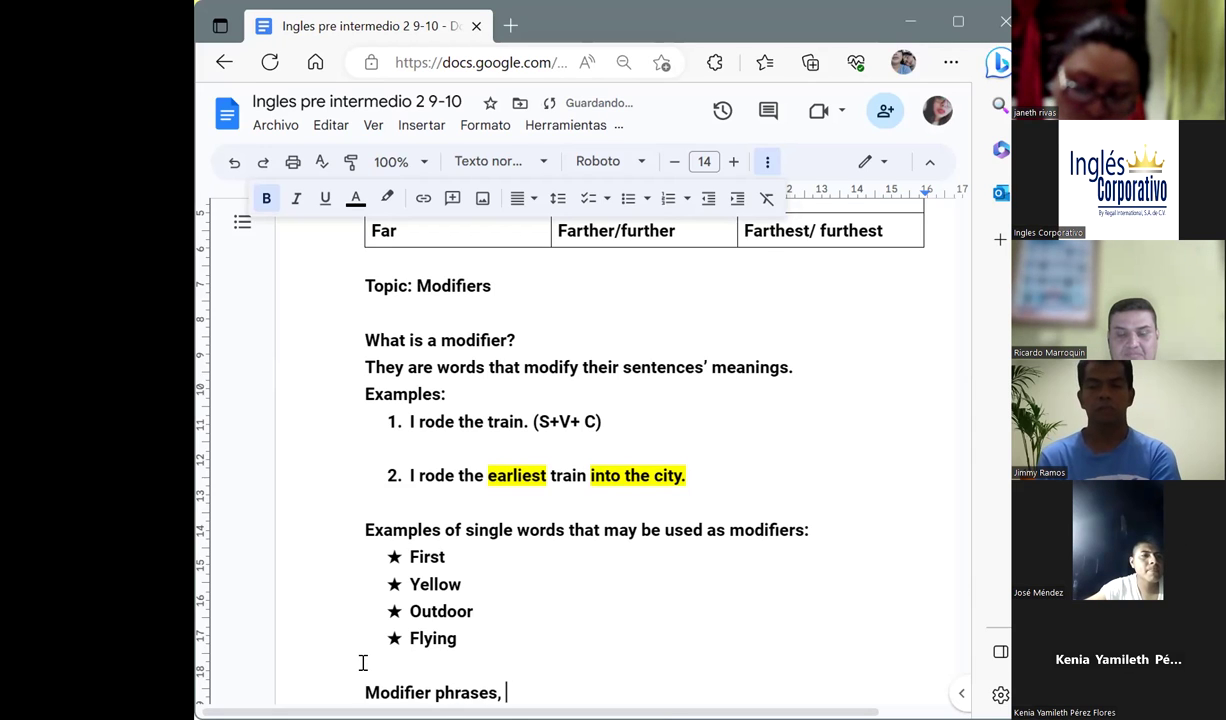
type("whic")
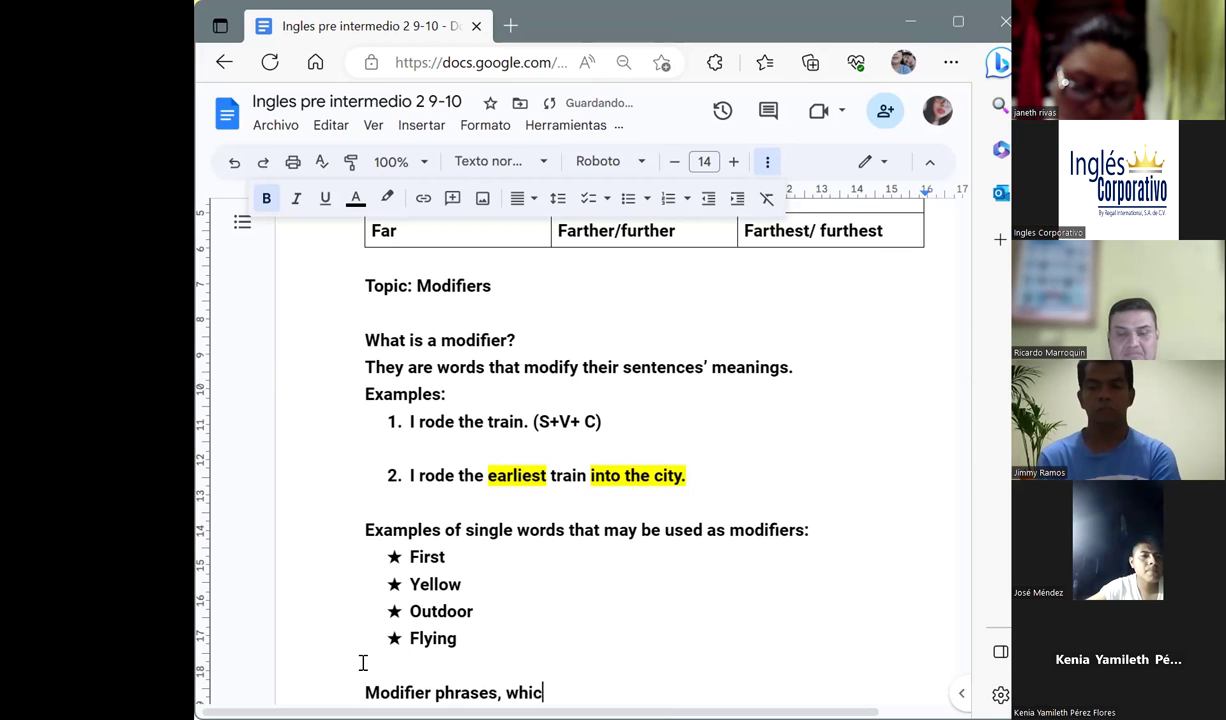
type("h can be ")
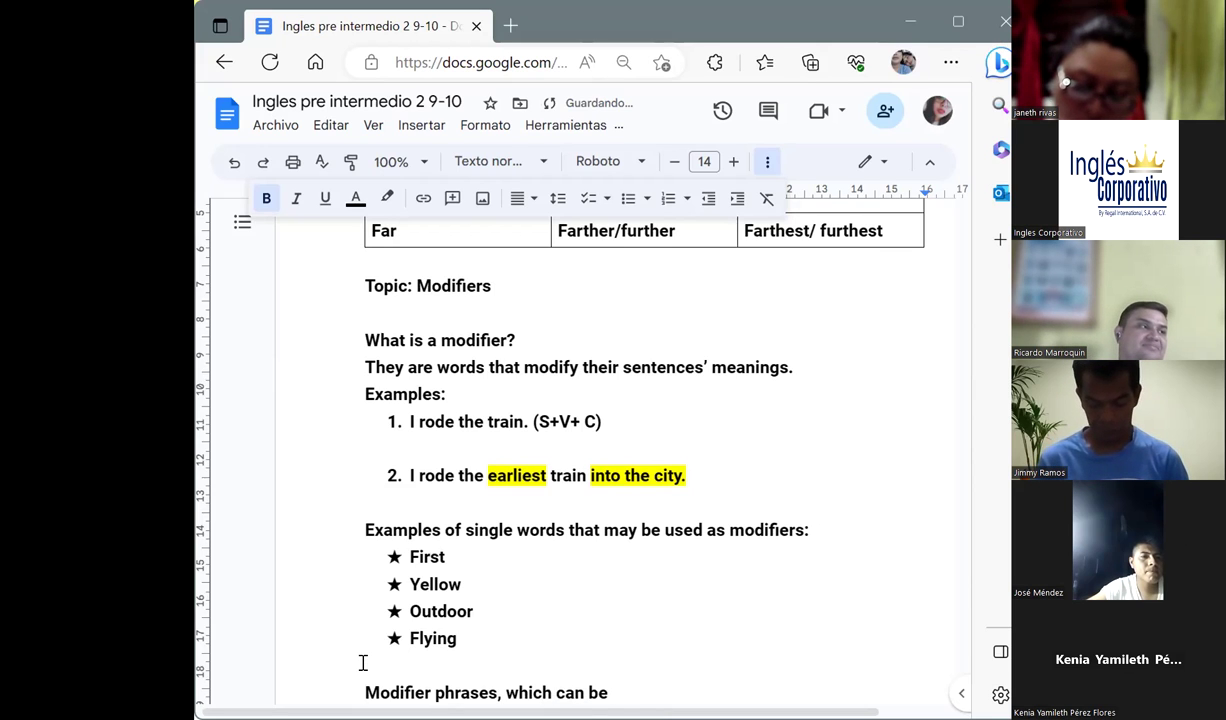
type("ad")
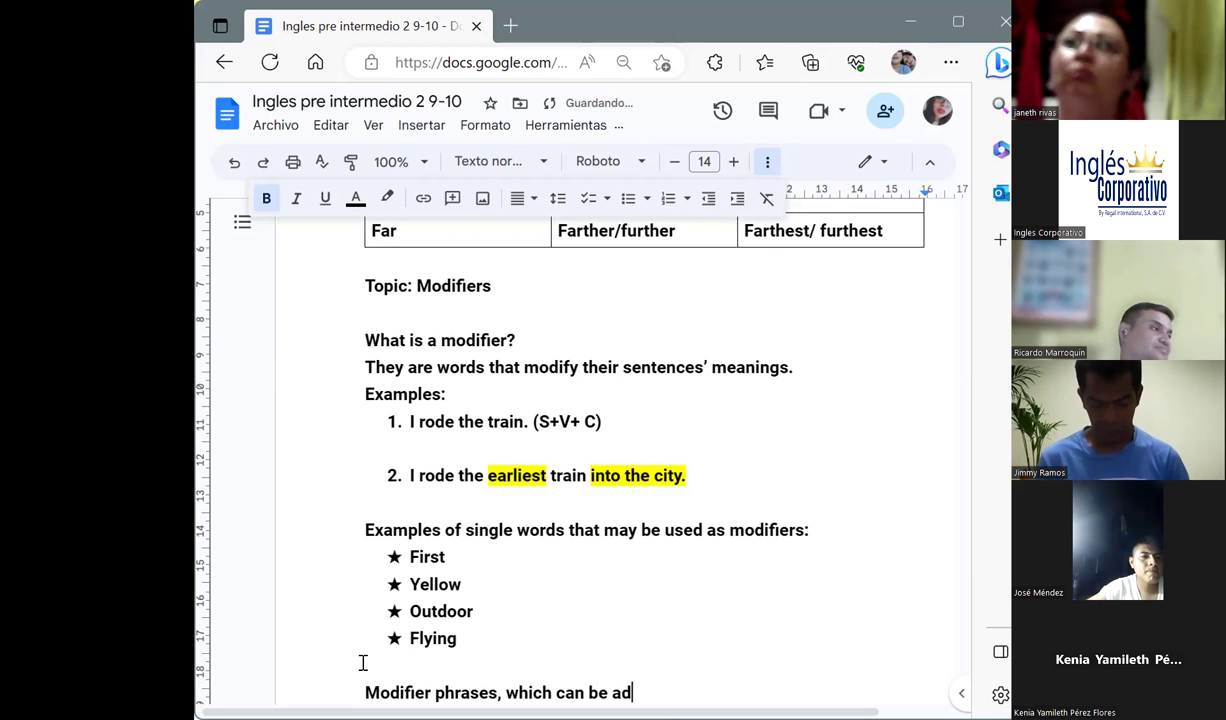
type("verbial")
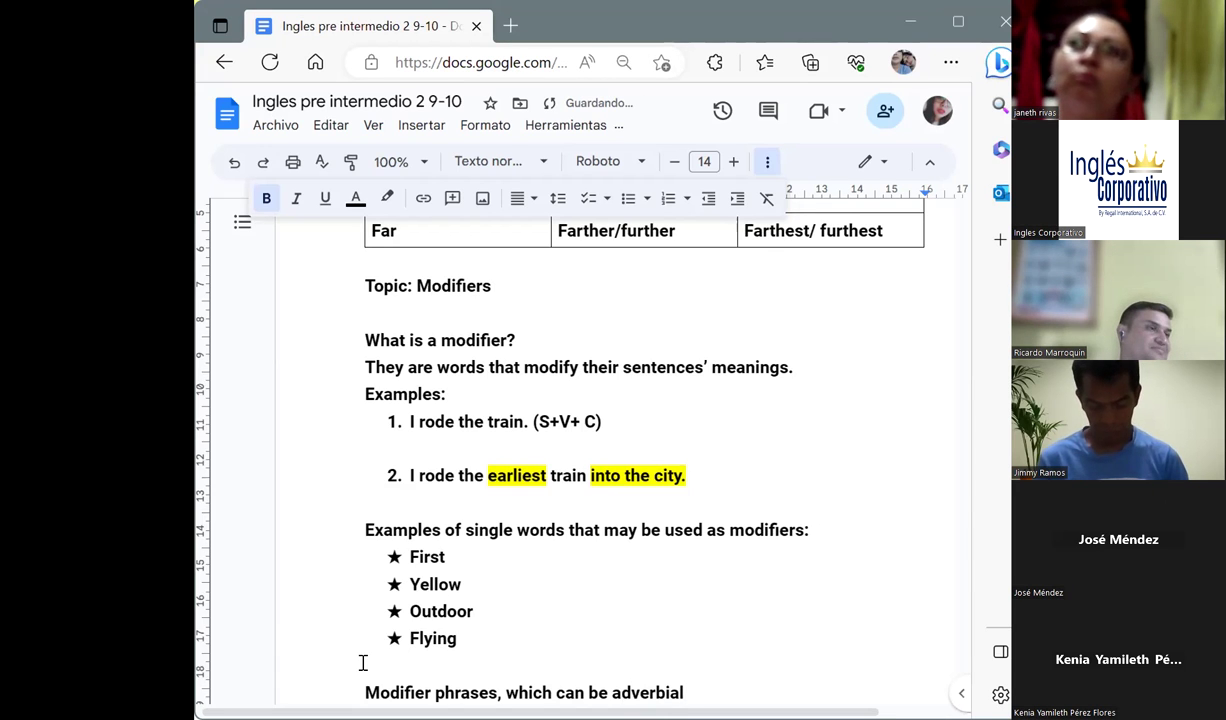
type(" or adjec")
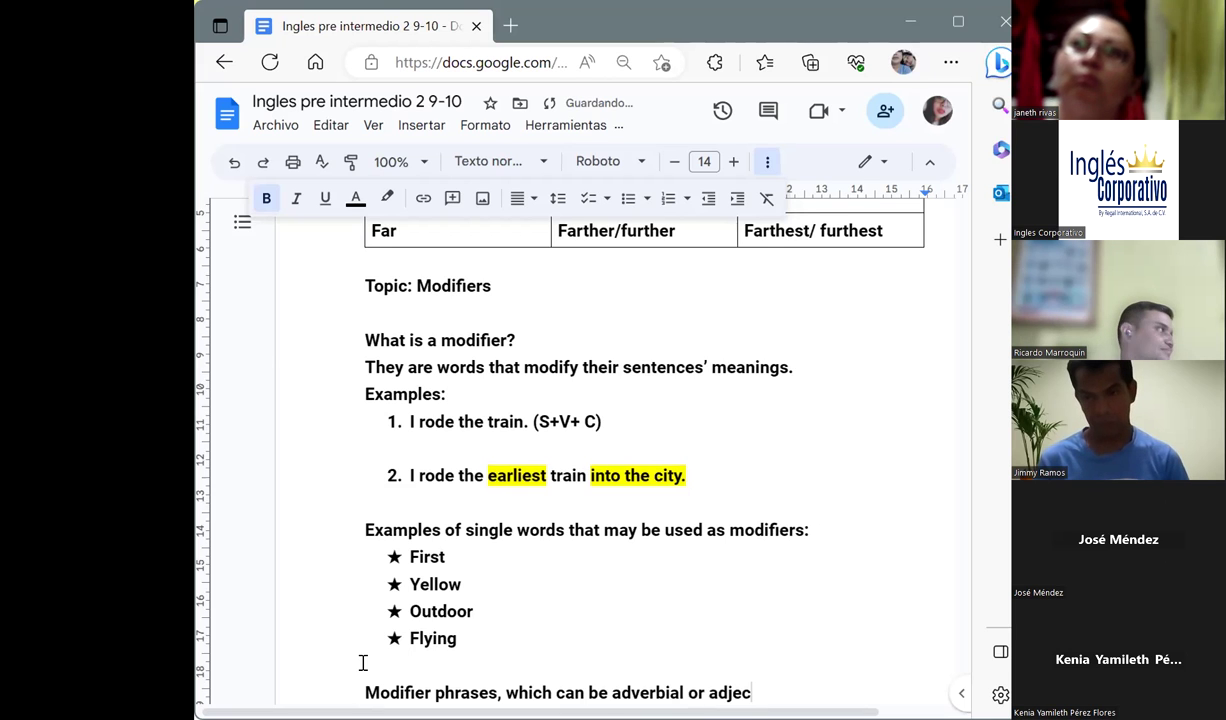
type("tival phrases")
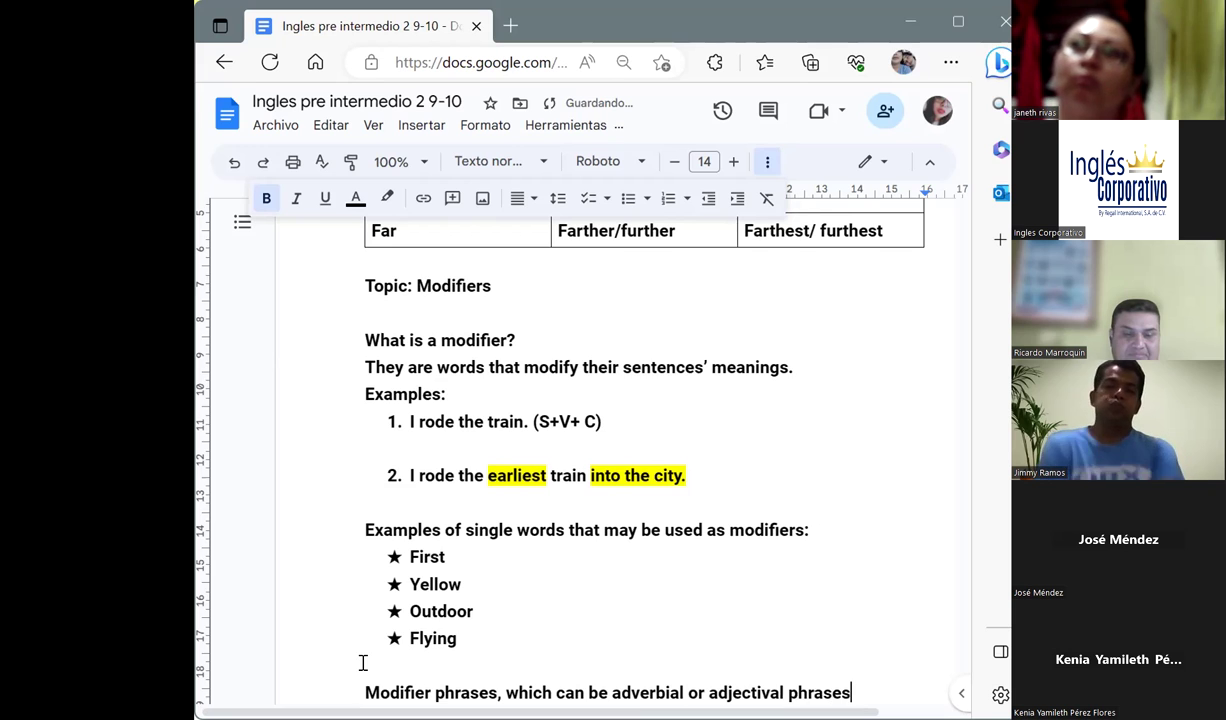
type(":")
Start a ❖ bulleted list under the heading with 'Beneath the car'
key("Return")
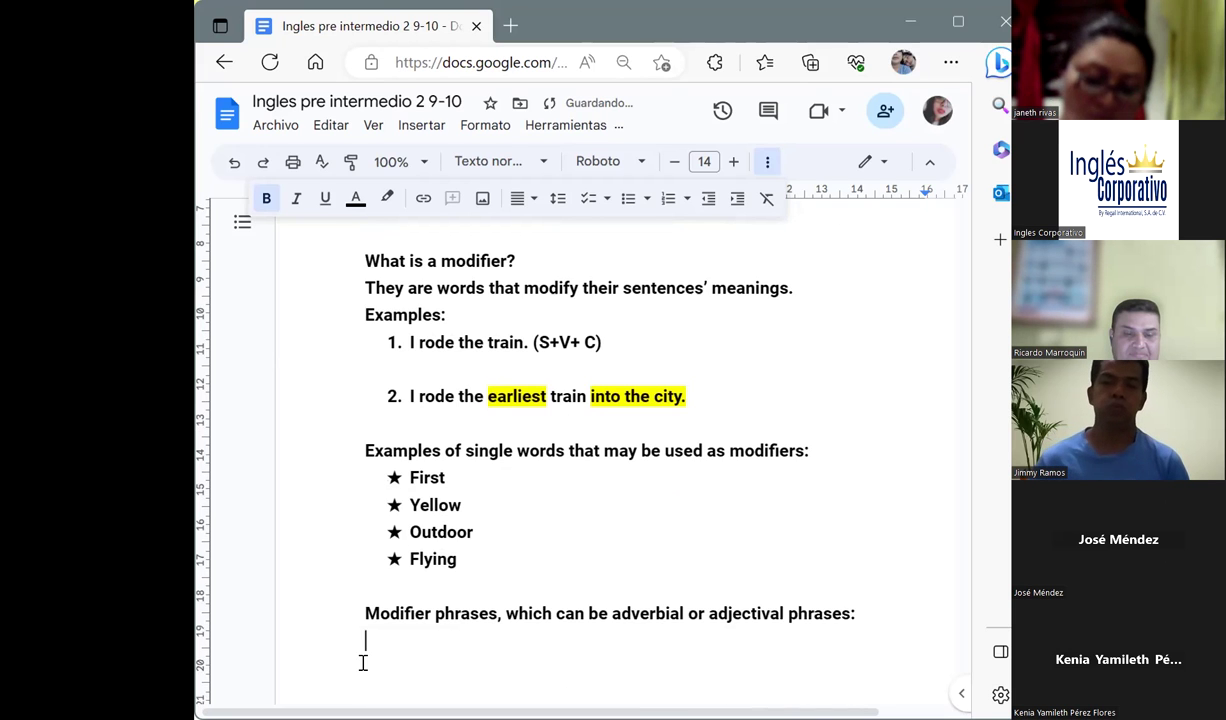
left_click(647, 199)
key("ctrl+shift+8")
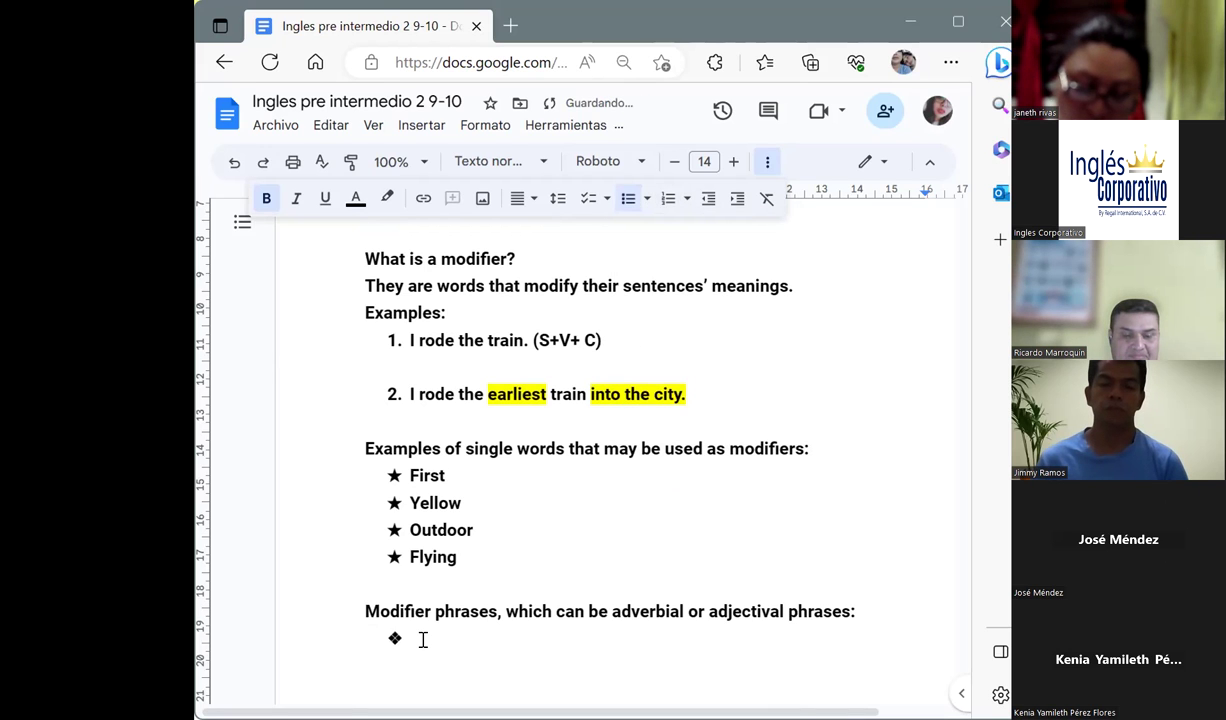
type("Beneat")
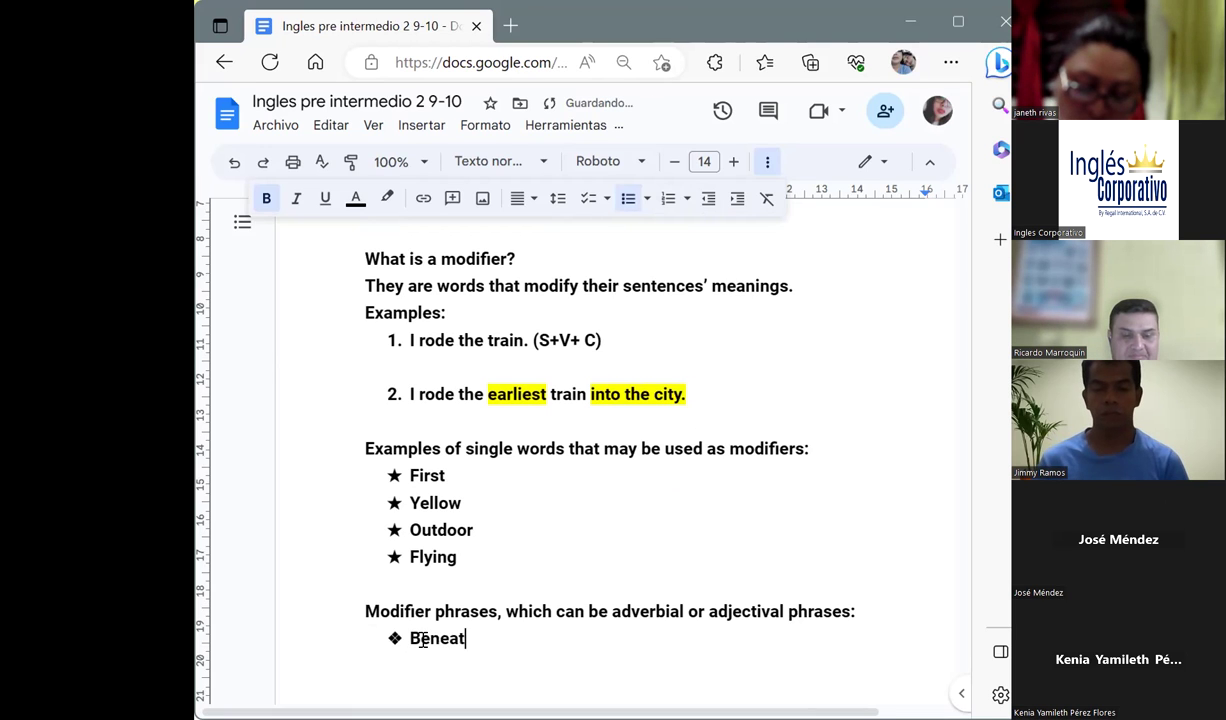
type("h the car")
key("Return")
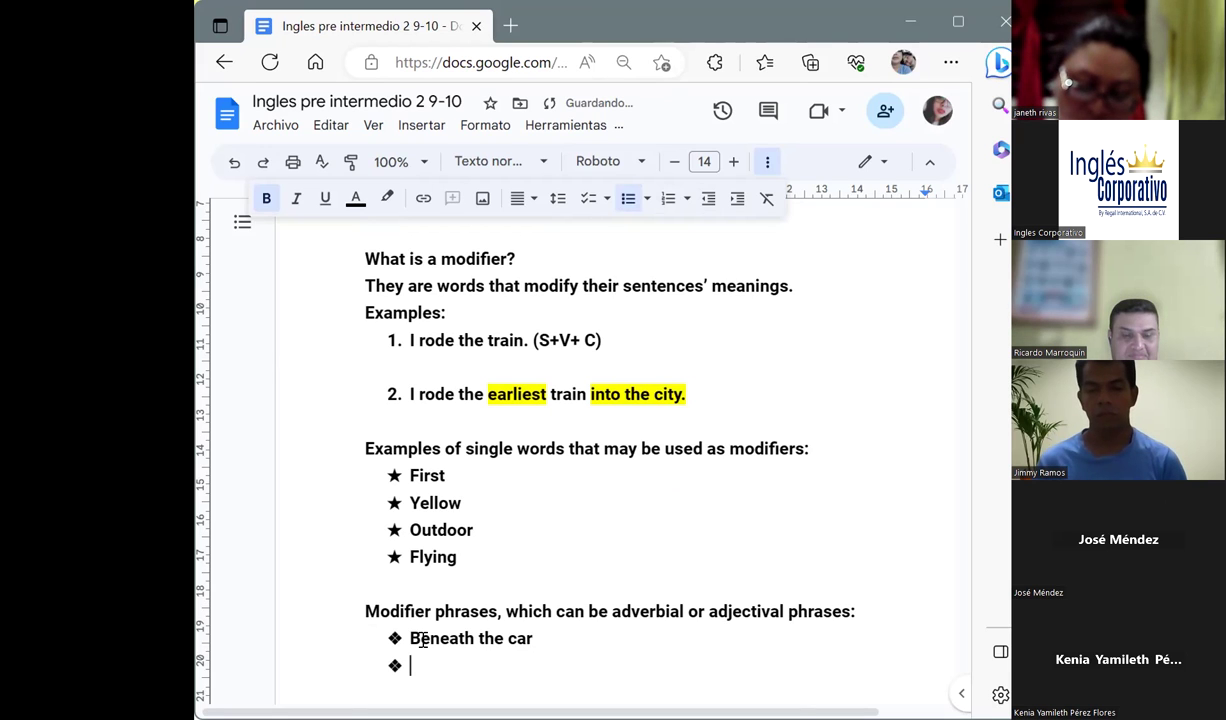
Add bullets 'A somewhat slow' and 'Without a care', then end the list
type("Asom")
key("BackSpace")
key("BackSpace")
type("som")
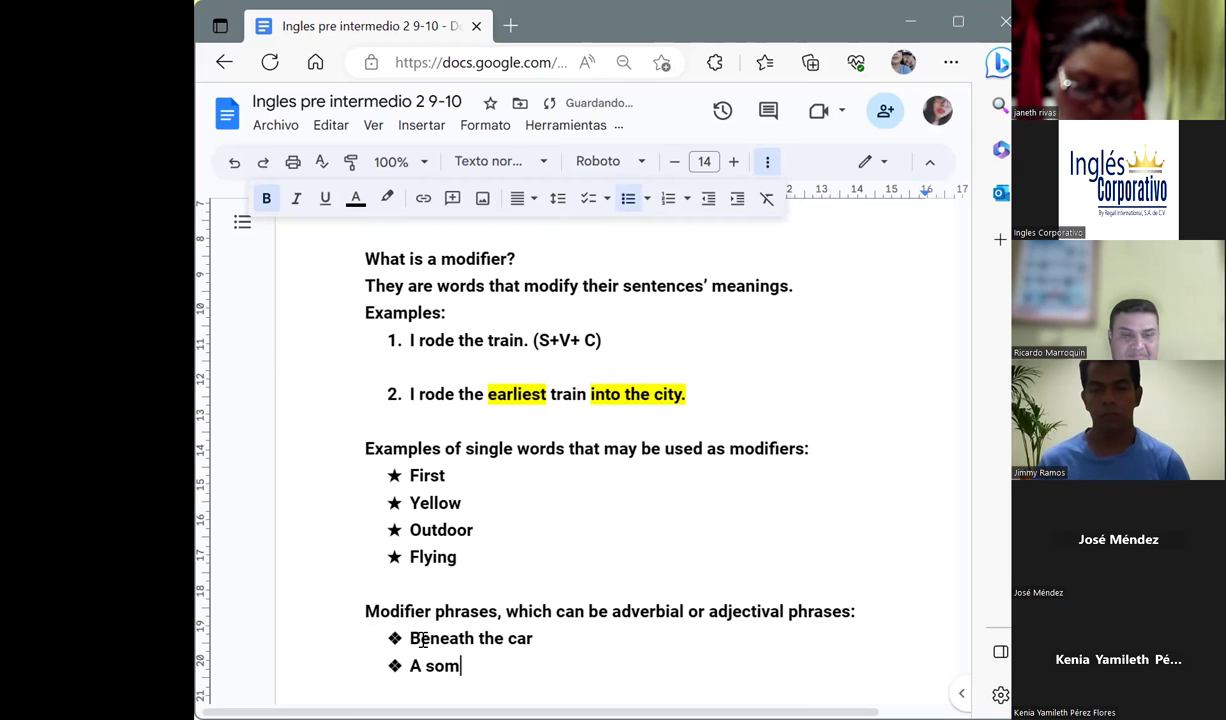
type("ewhat slow")
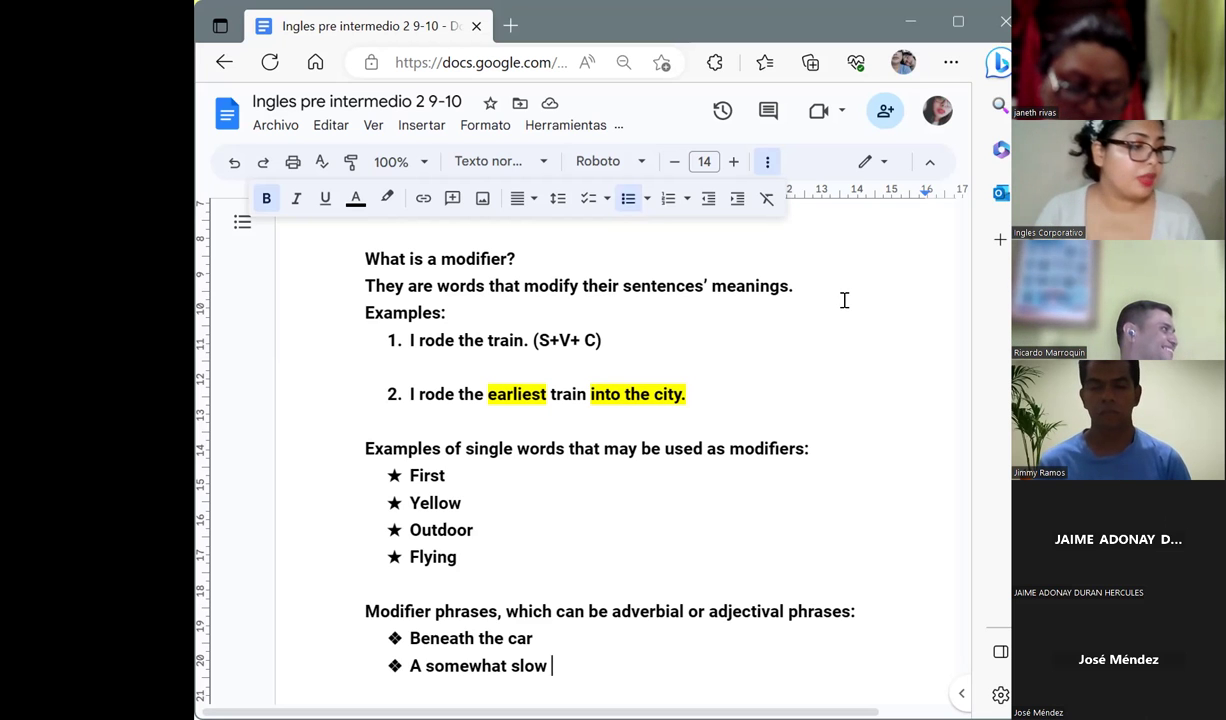
key("Return")
type("Withour")
key("BackSpace")
type("t acare")
key("Return")
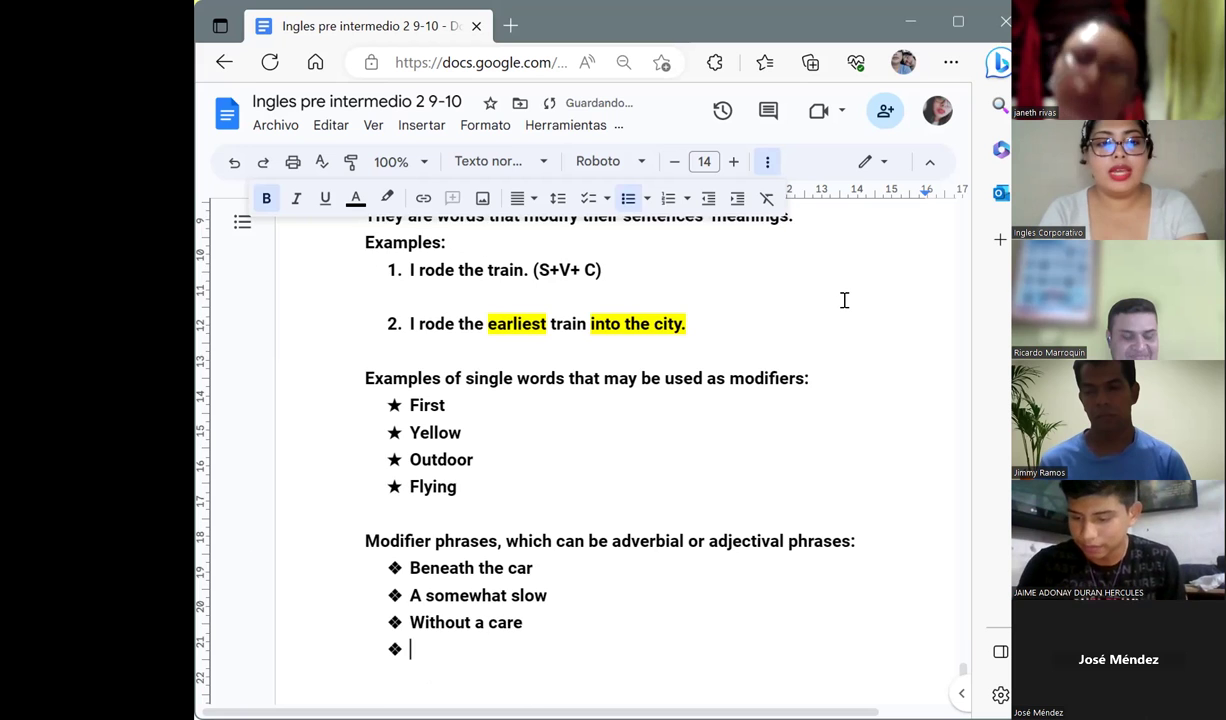
key("Return")
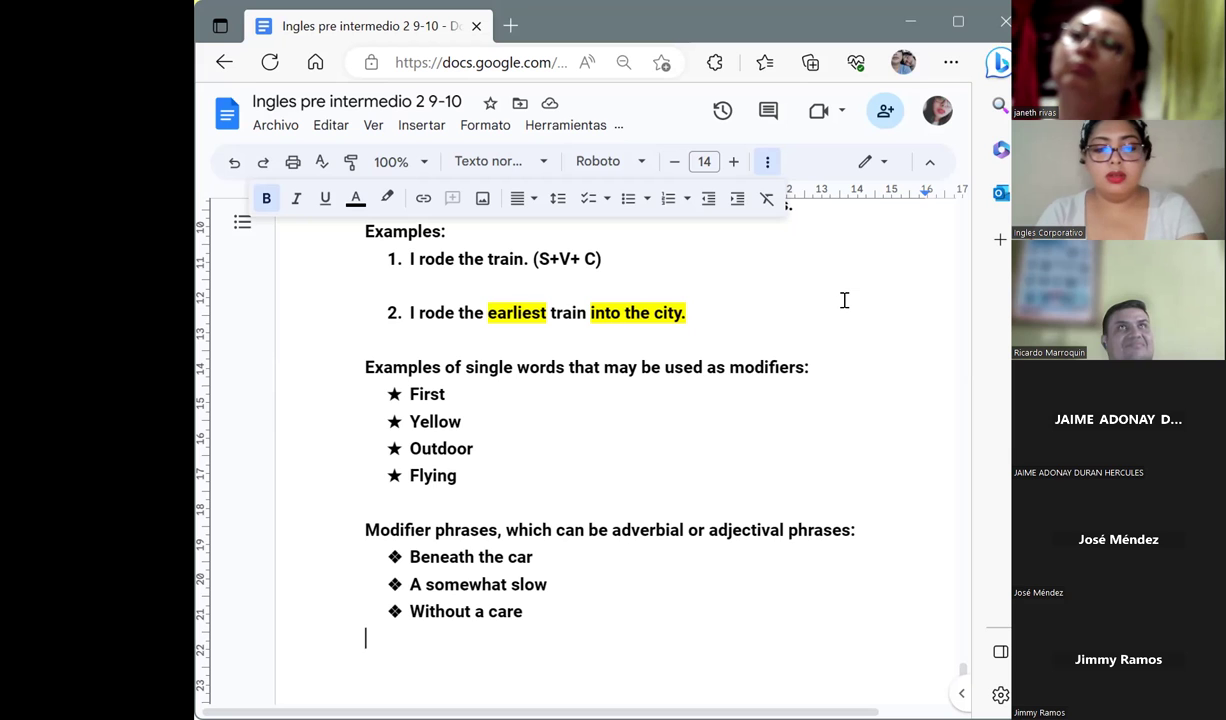
Write 'Sometimes, clauses act as modifiers' below the ❖ list and start a new line
type("Some")
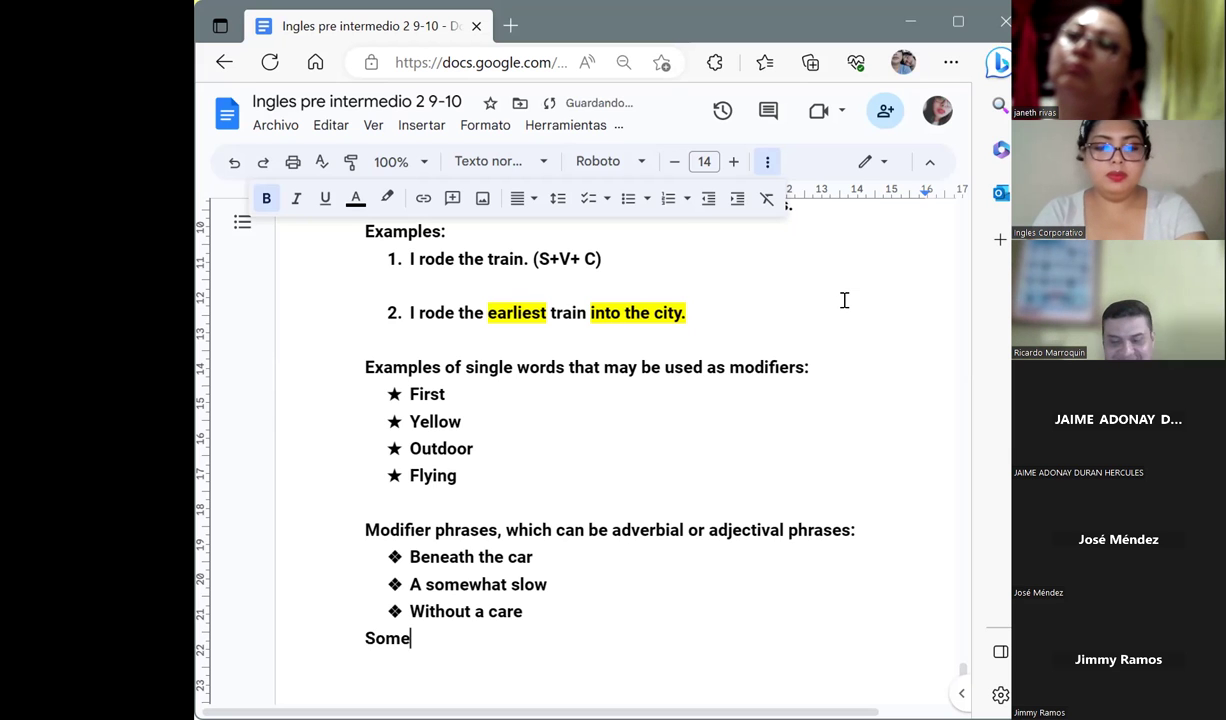
type("y")
key("BackSpace")
type("times")
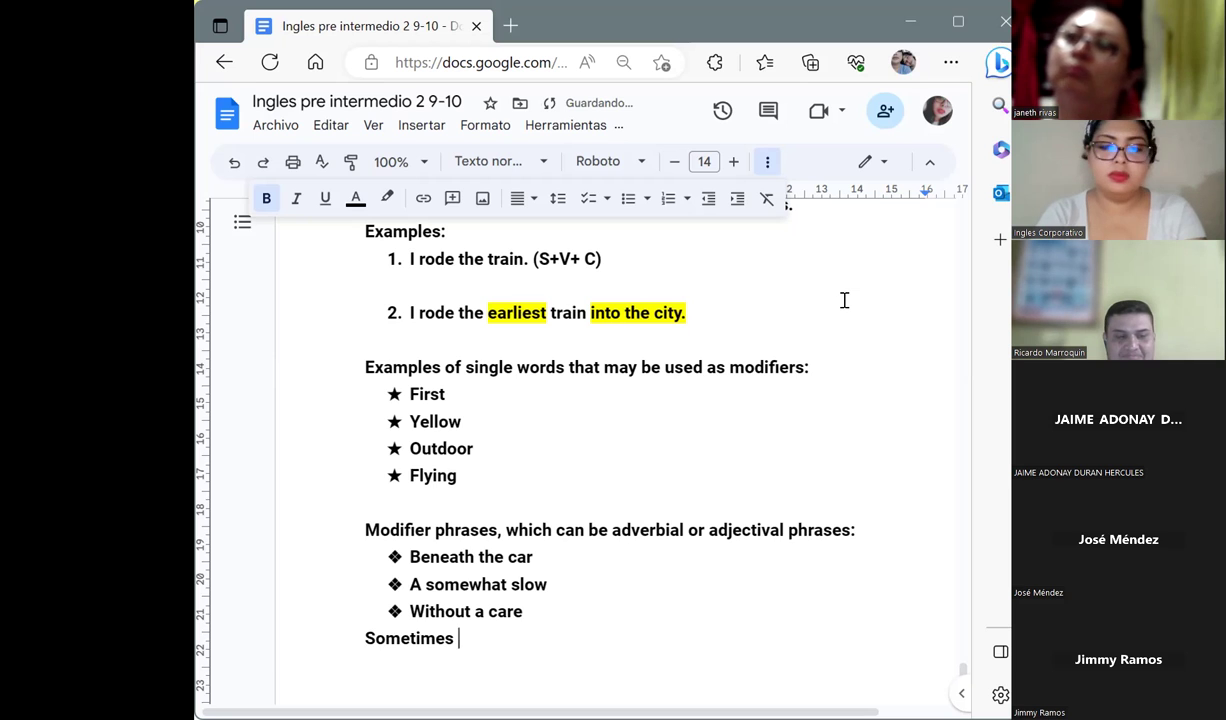
key("BackSpace")
type(", clauses act as ")
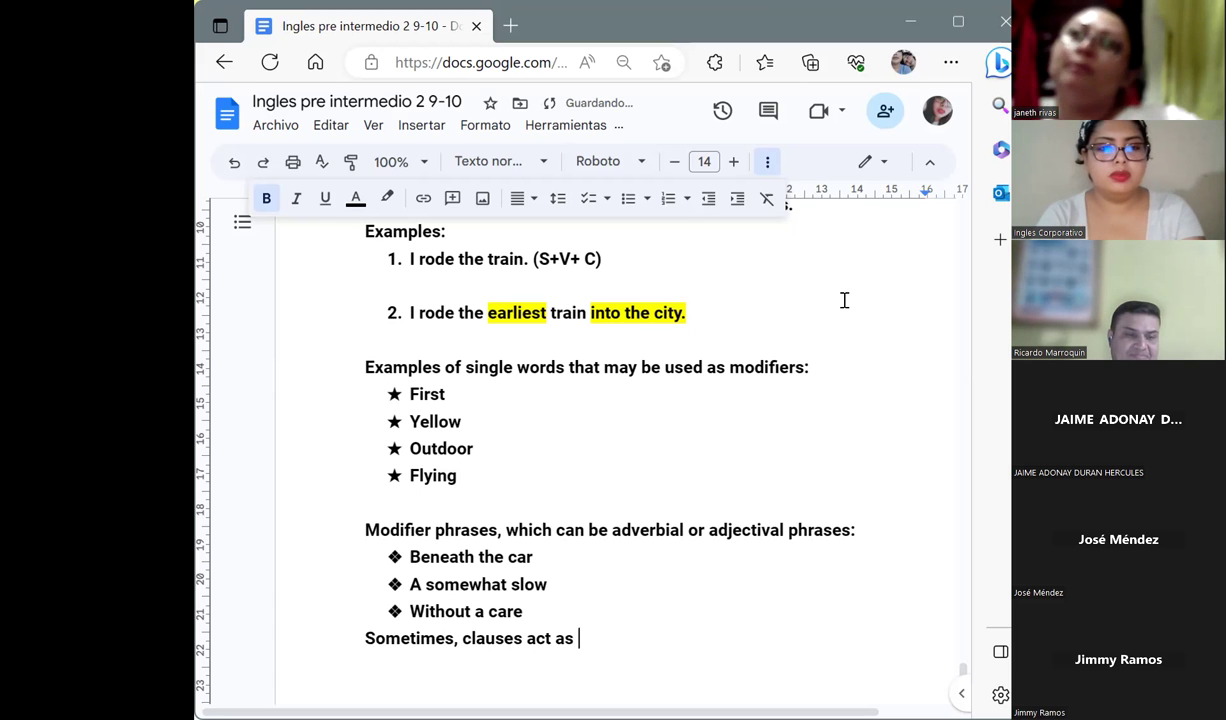
type("modifie")
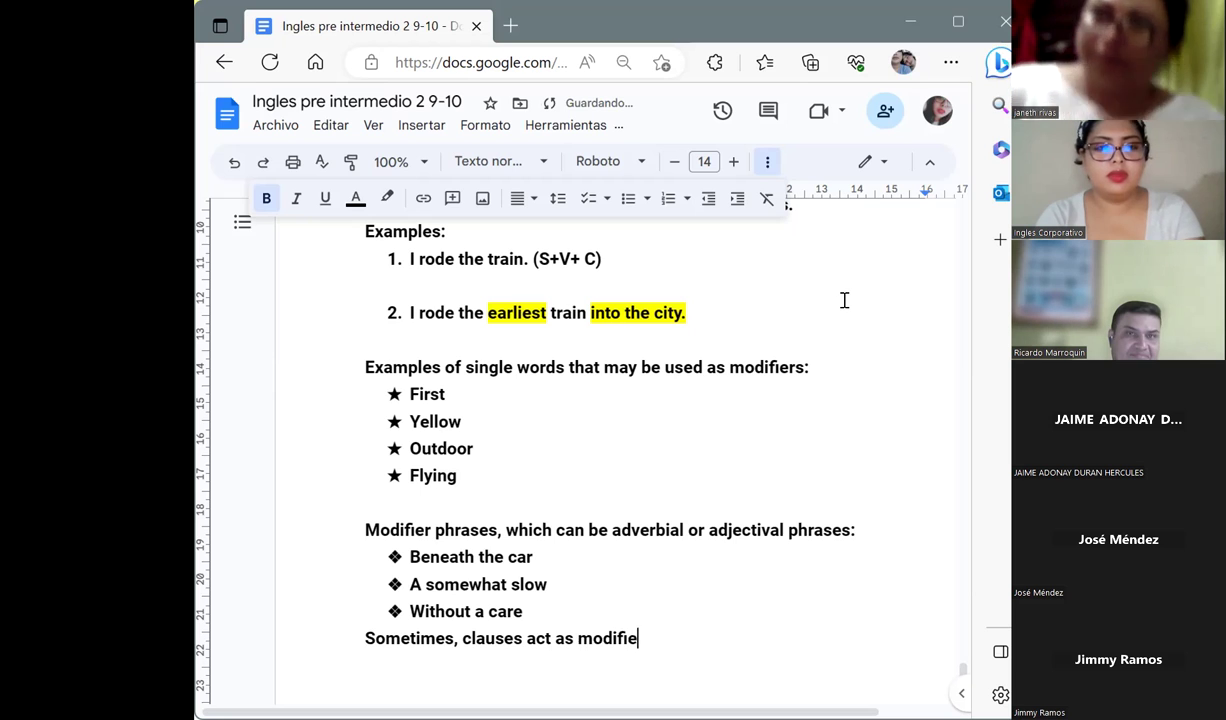
type("rs")
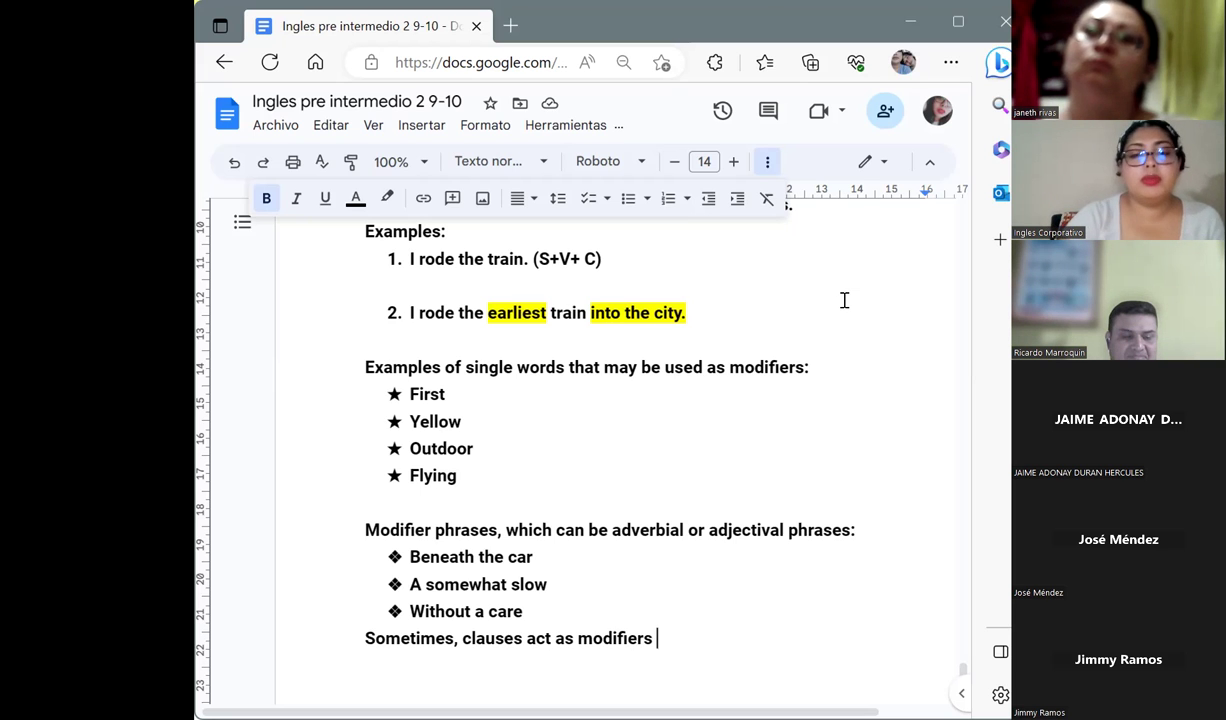
key("Return")
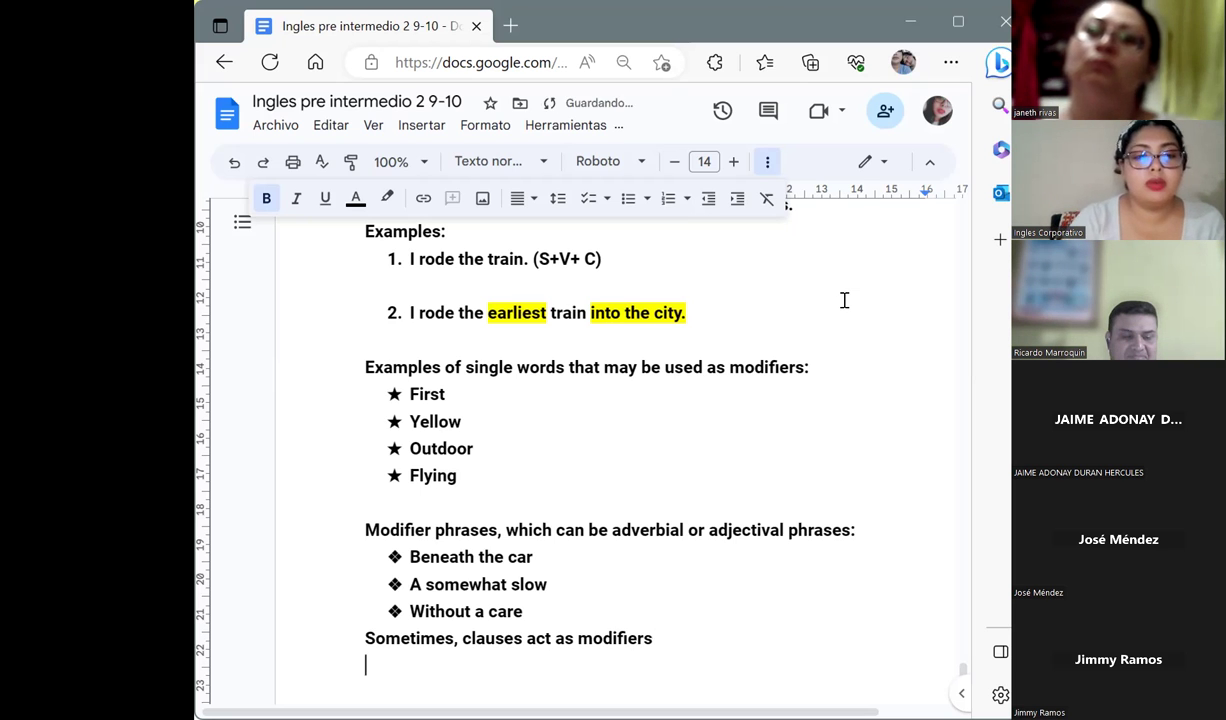
Make the empty line a ❖ bullet reading 'when the sun rises' and start another bullet
left_click(647, 204)
key("ctrl+shift+8")
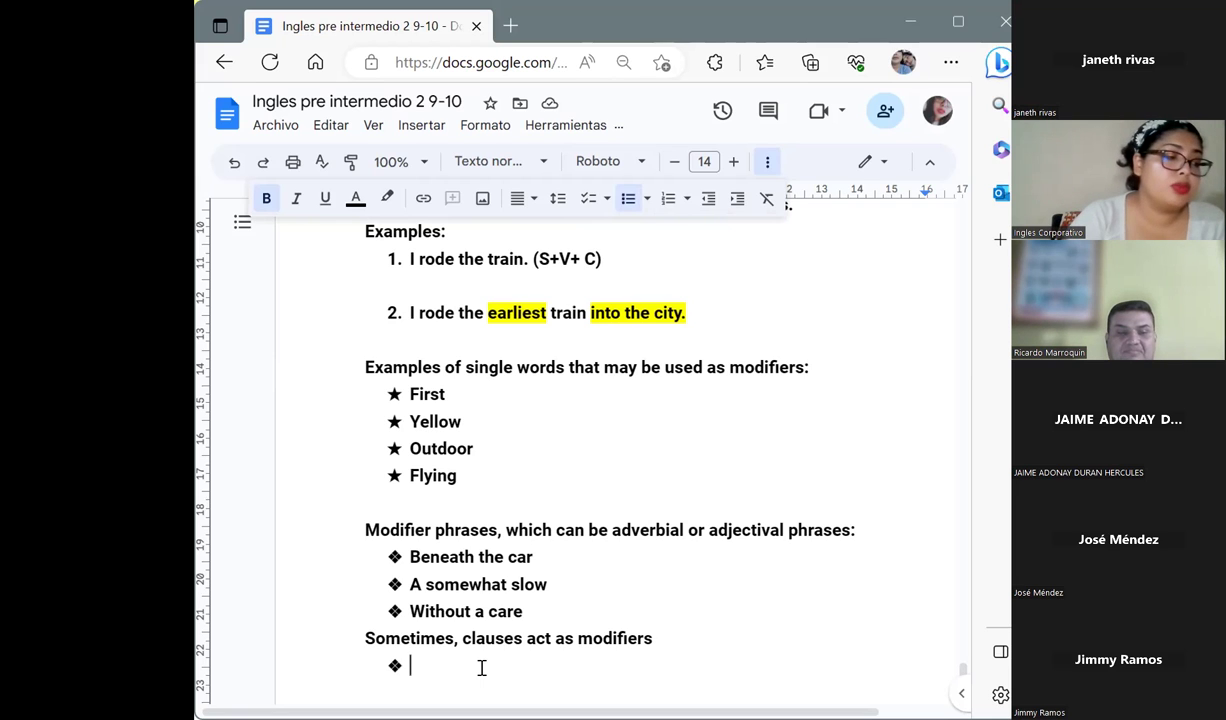
type("wh")
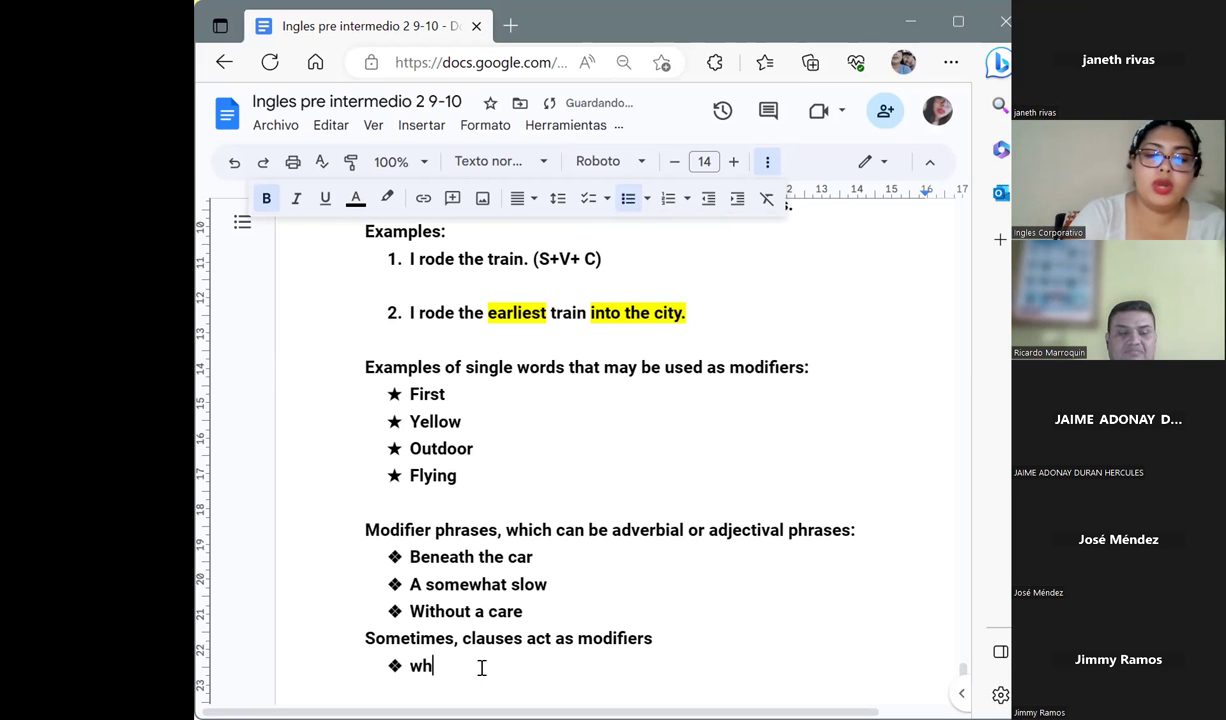
type("en the")
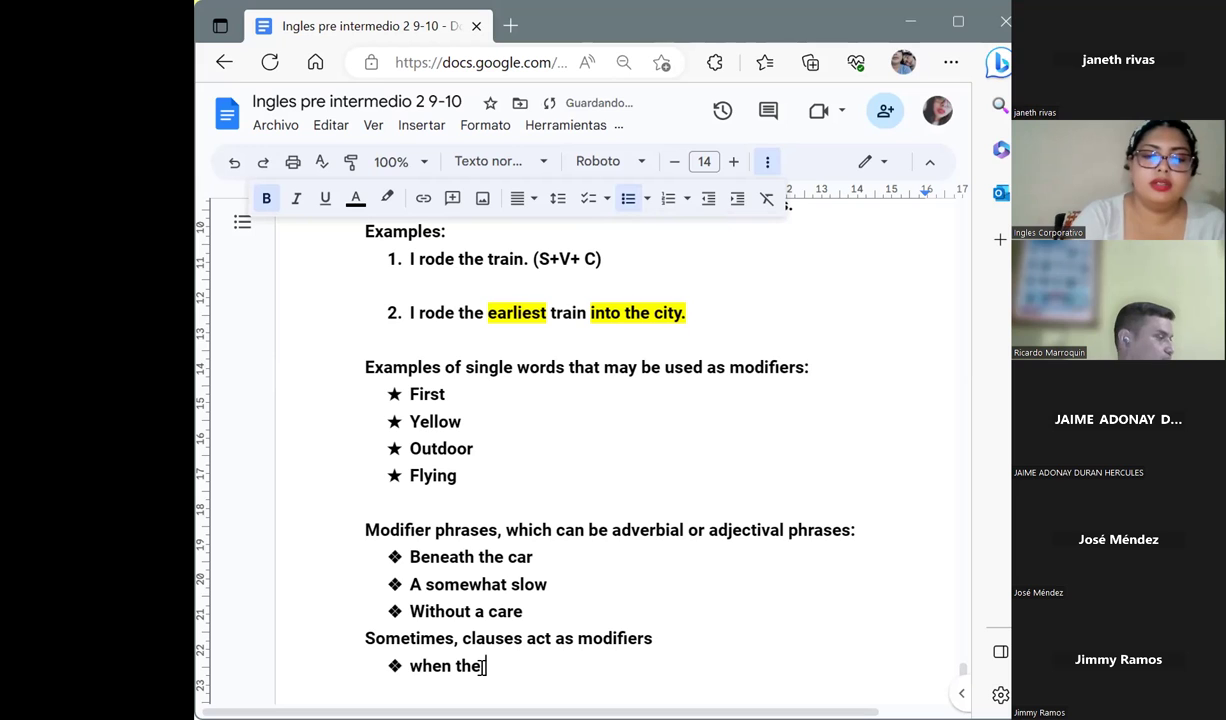
type(" sun rises")
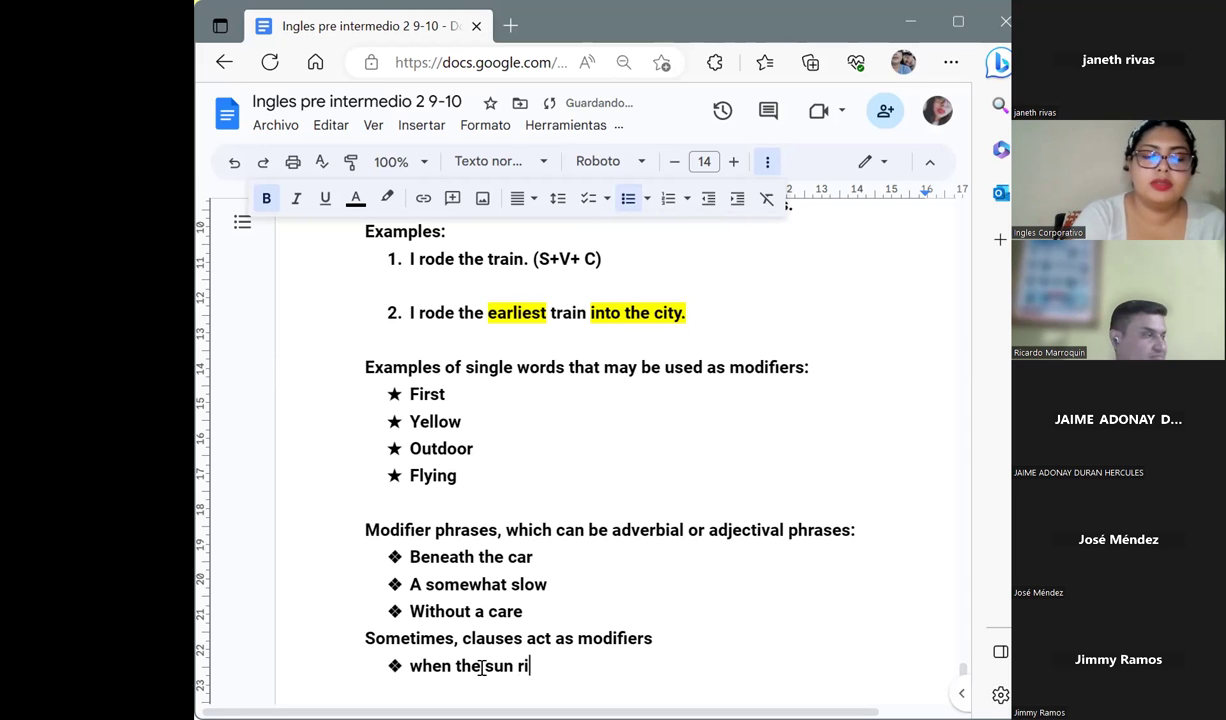
key("Return")
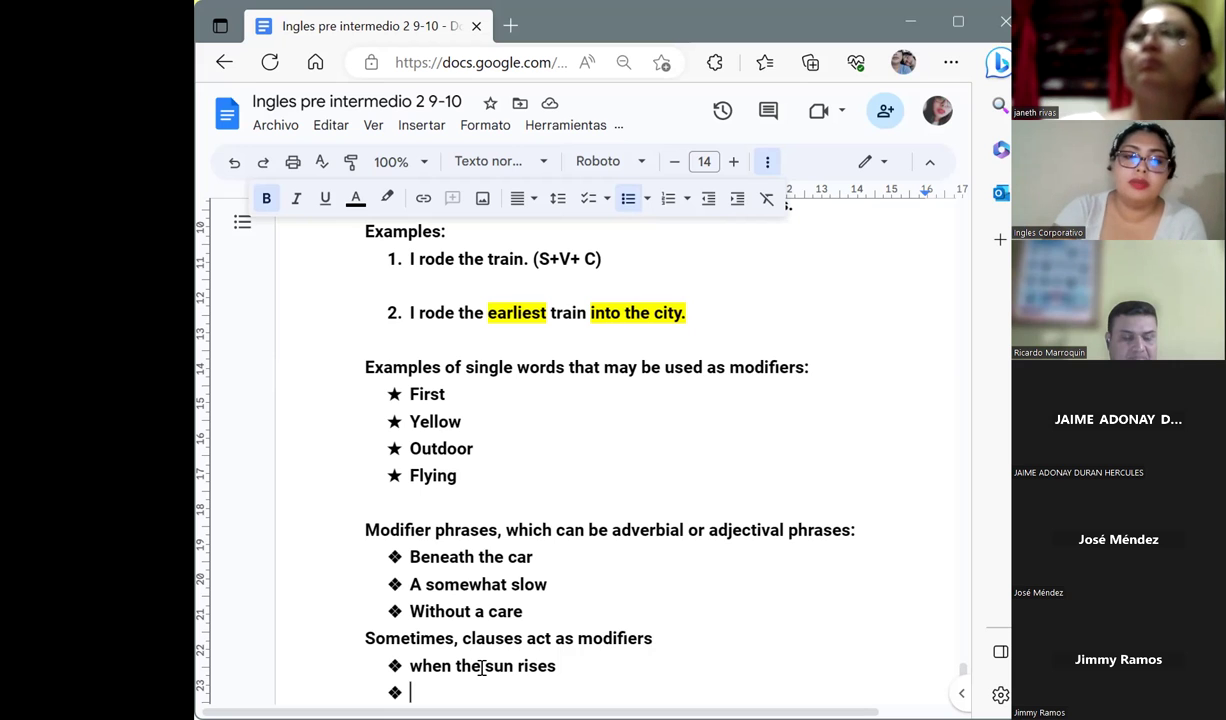
Fill the next ❖ bullet with 'Who wore gray jeans.'
key("BackSpace")
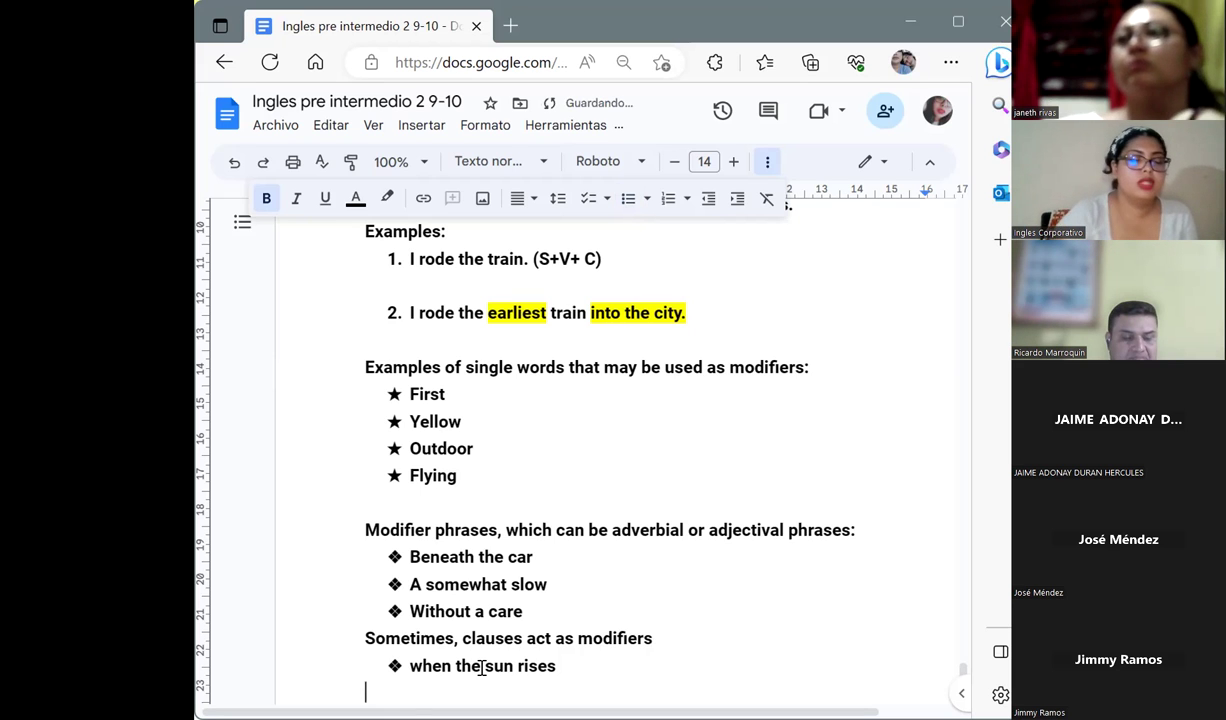
key("ctrl+z")
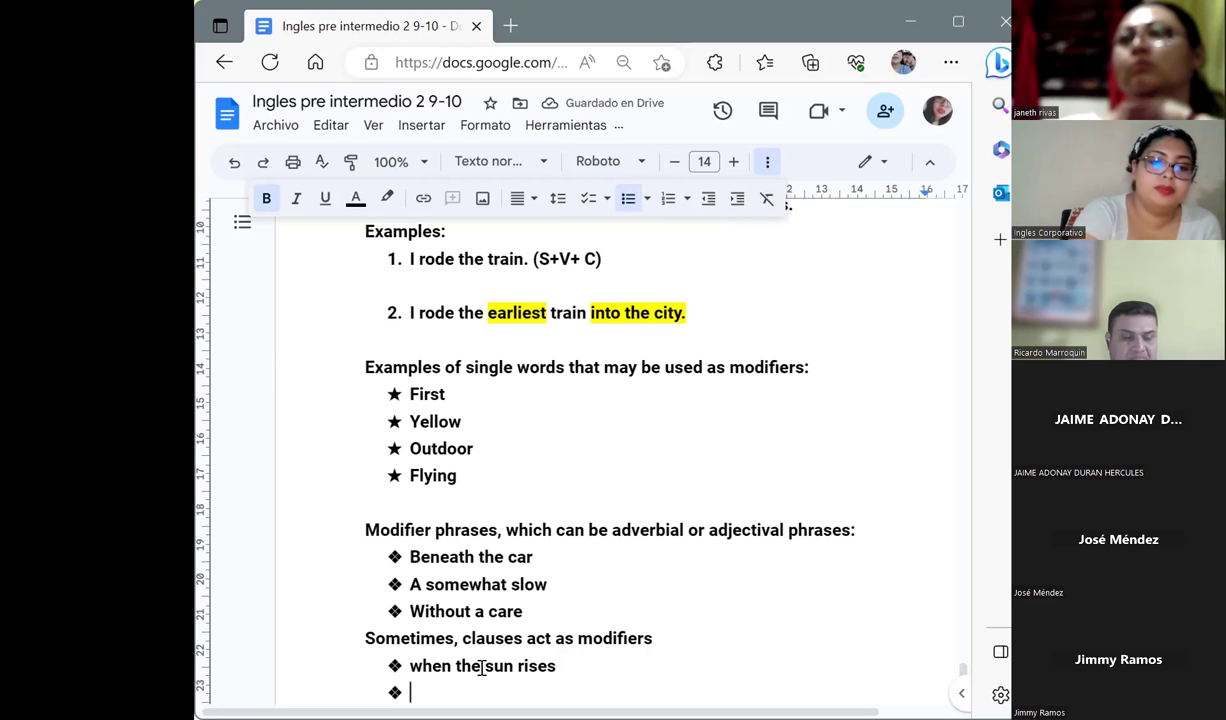
type("Who ")
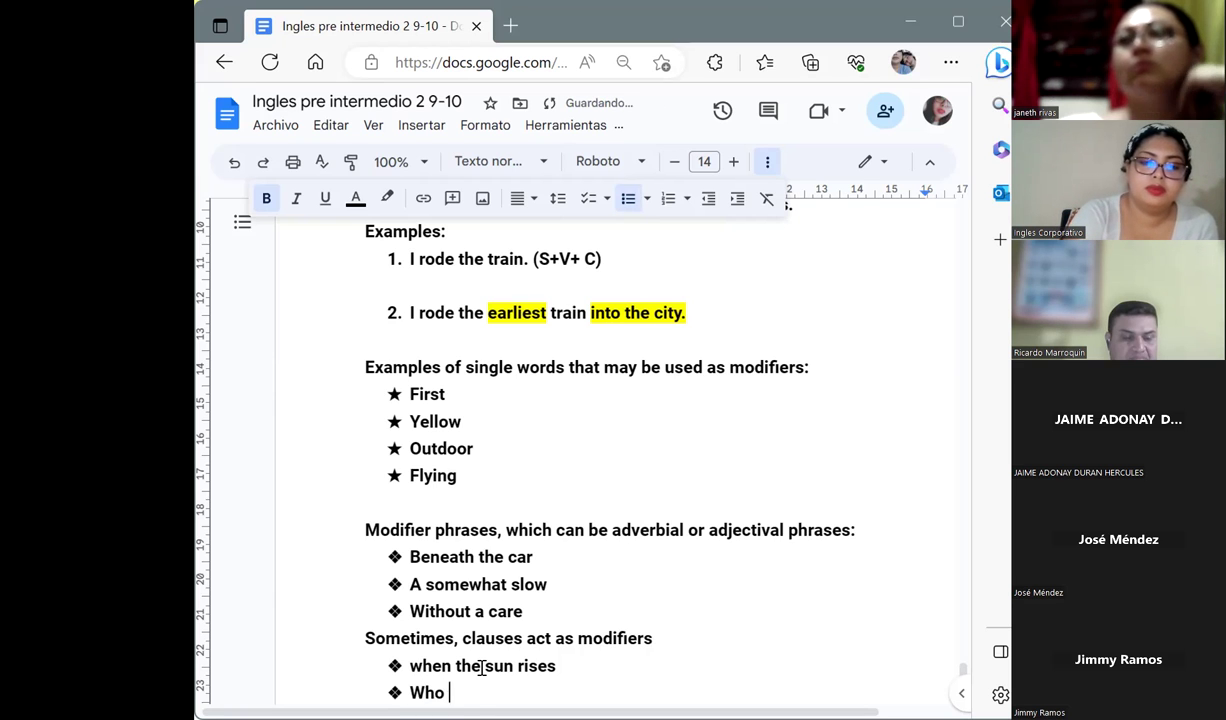
type("wore g")
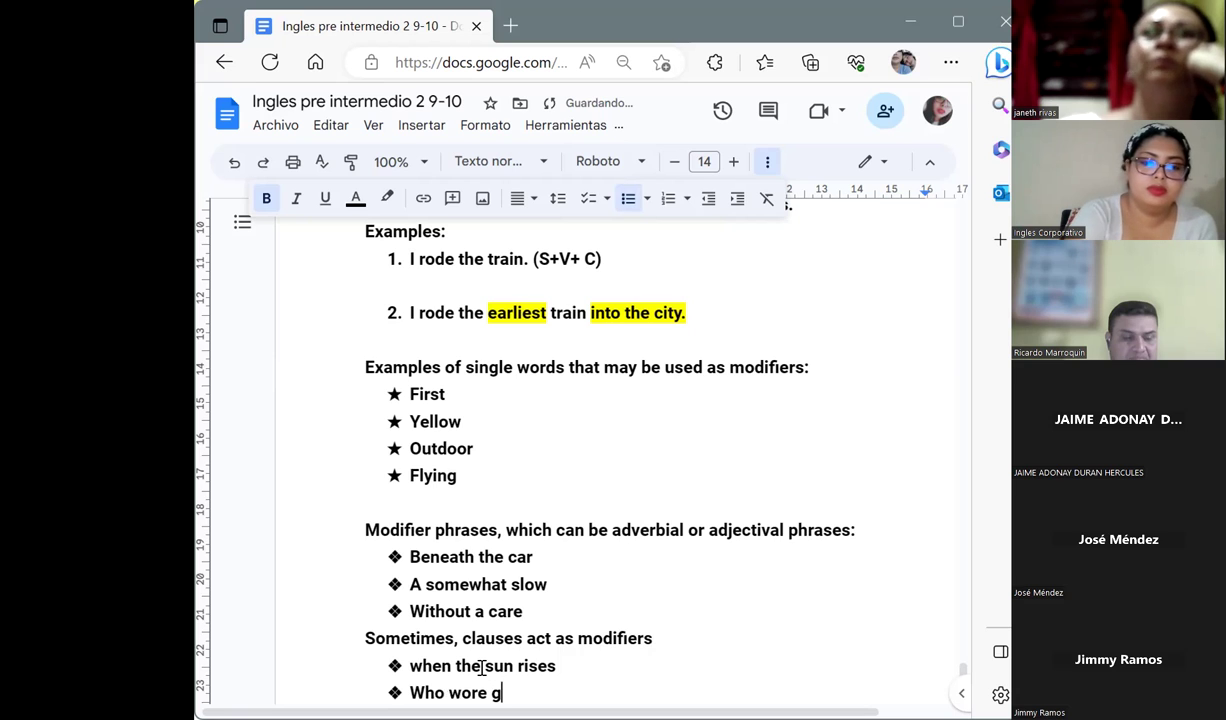
type("ray g")
key("BackSpace")
type("ans")
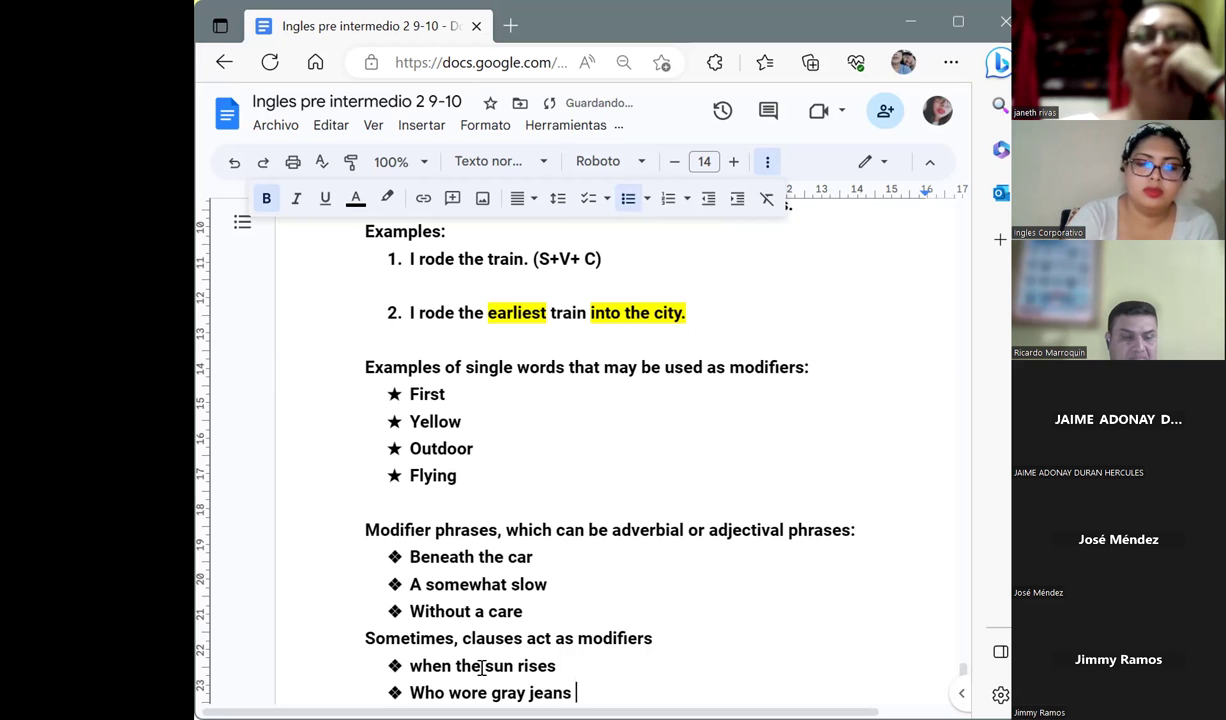
key("BackSpace")
type(".")
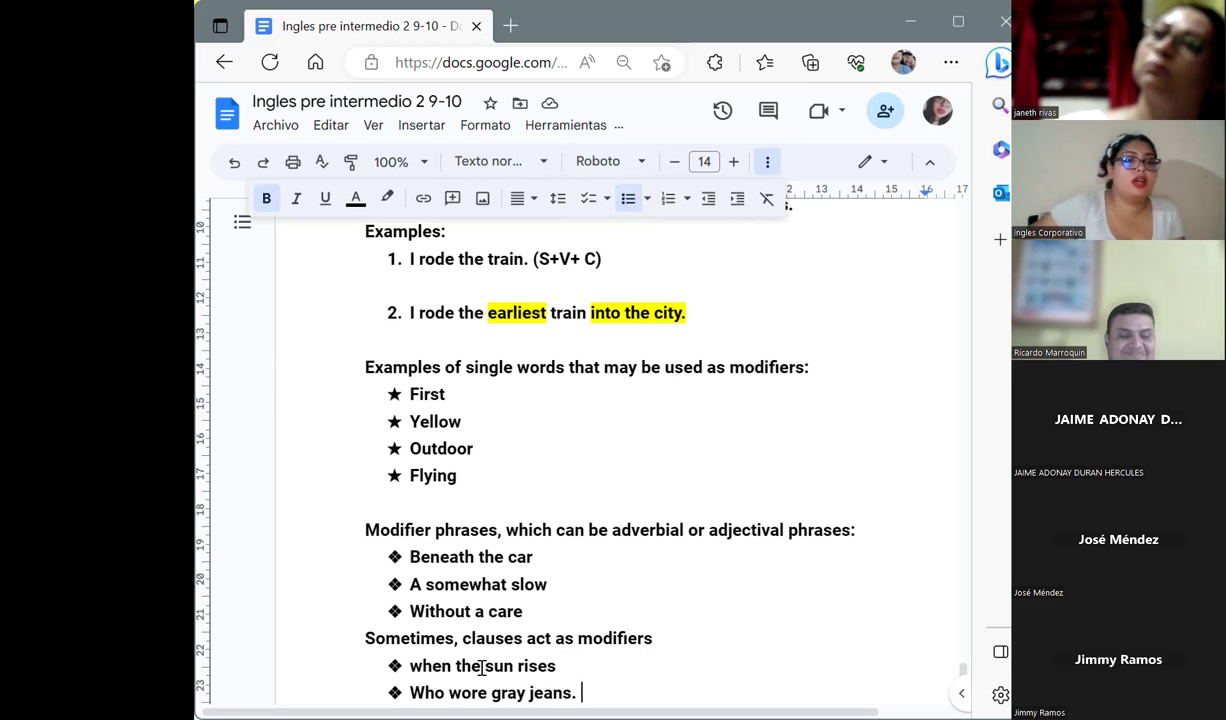
key("Down")
key("End")
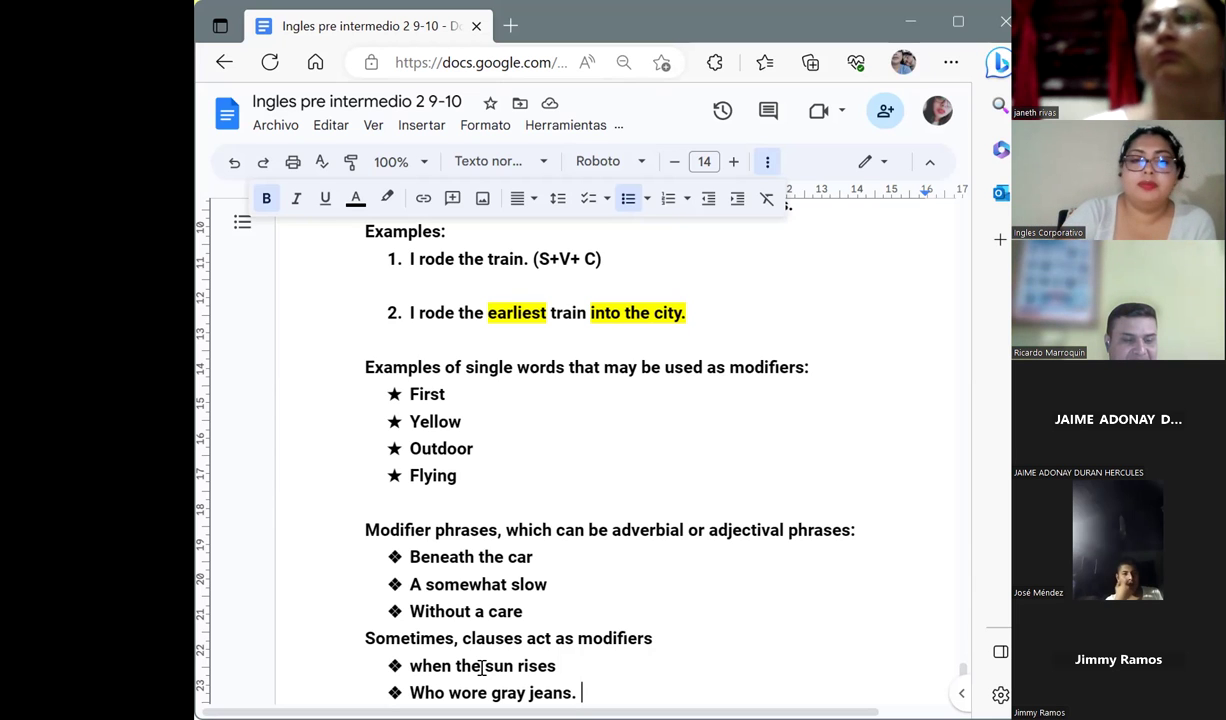
Add a third ❖ bullet reading 'with excitement in her eyes.'
key("Return")
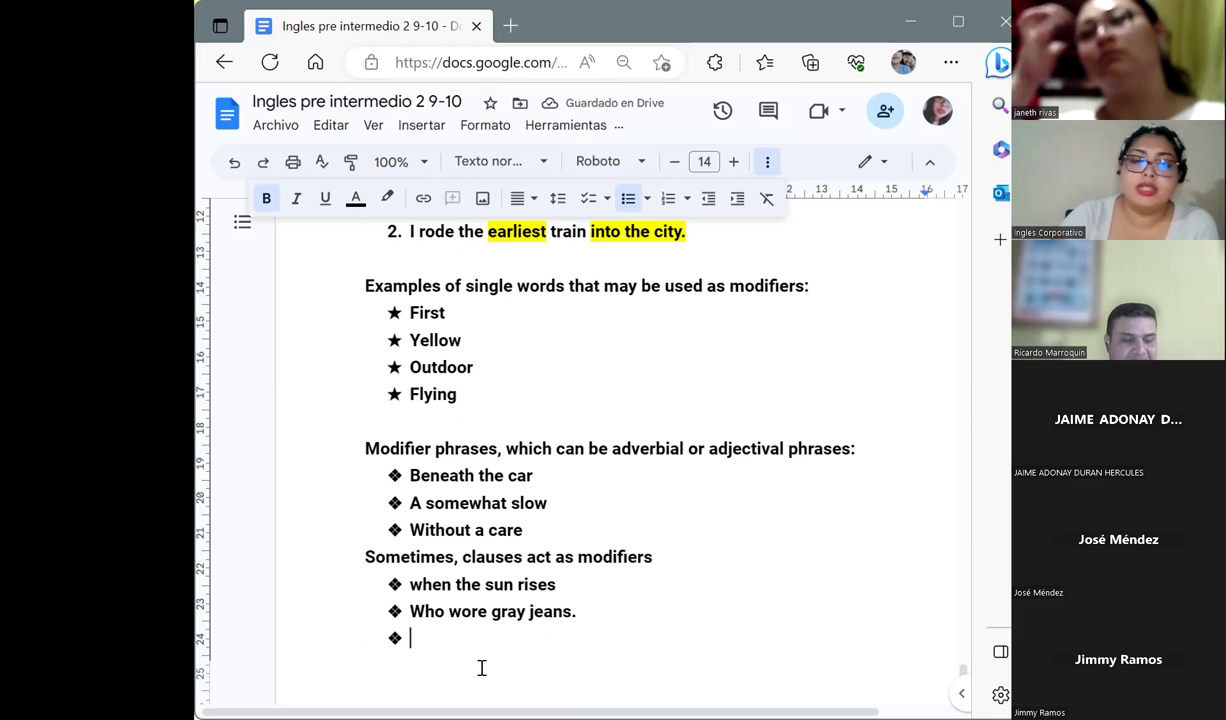
type("wit")
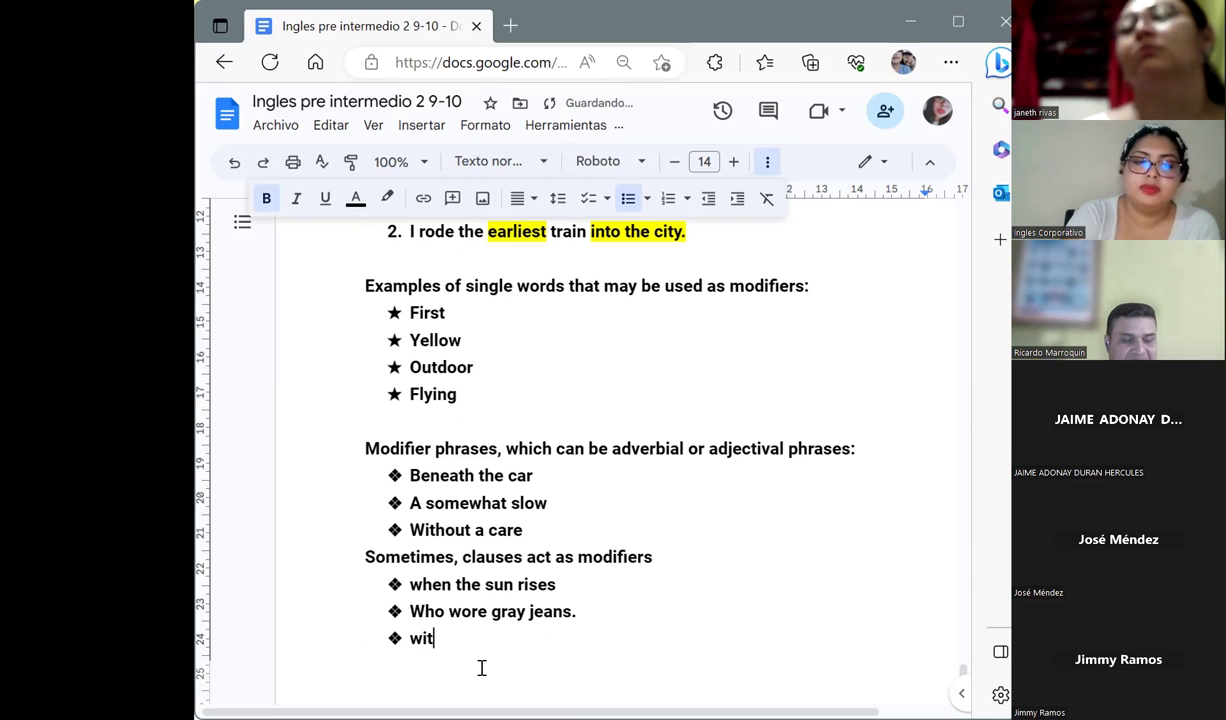
type("h exc")
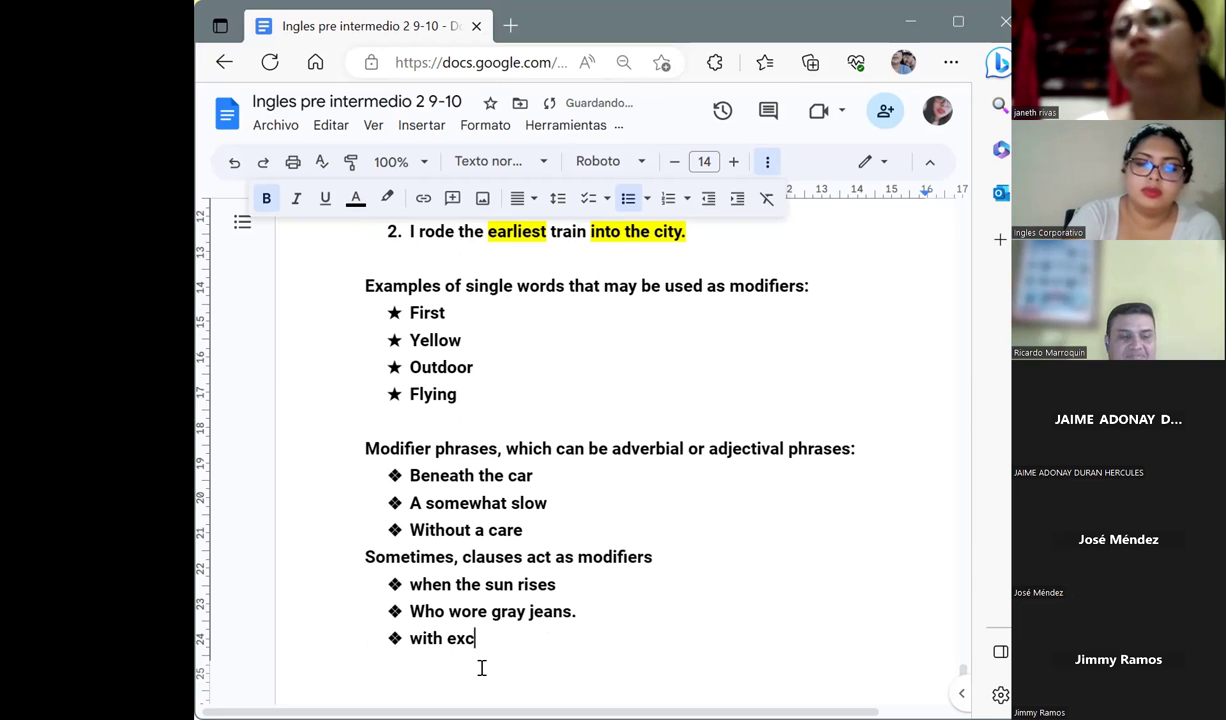
type("itement in")
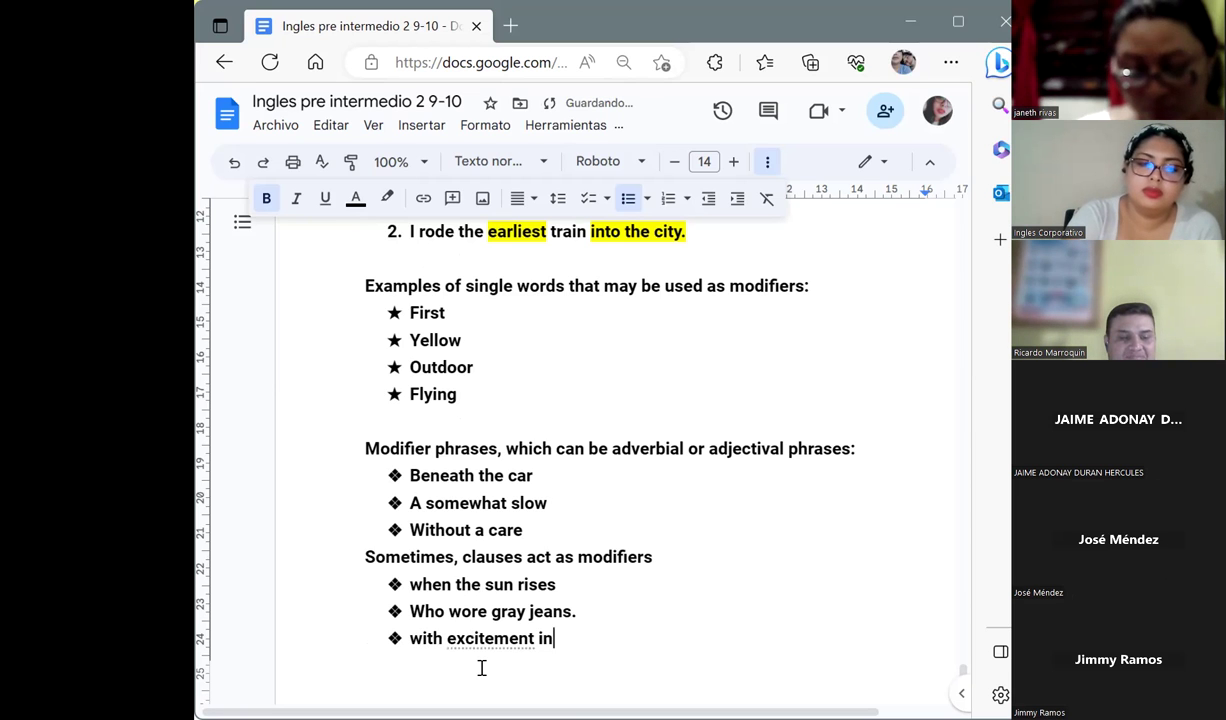
type(" her e")
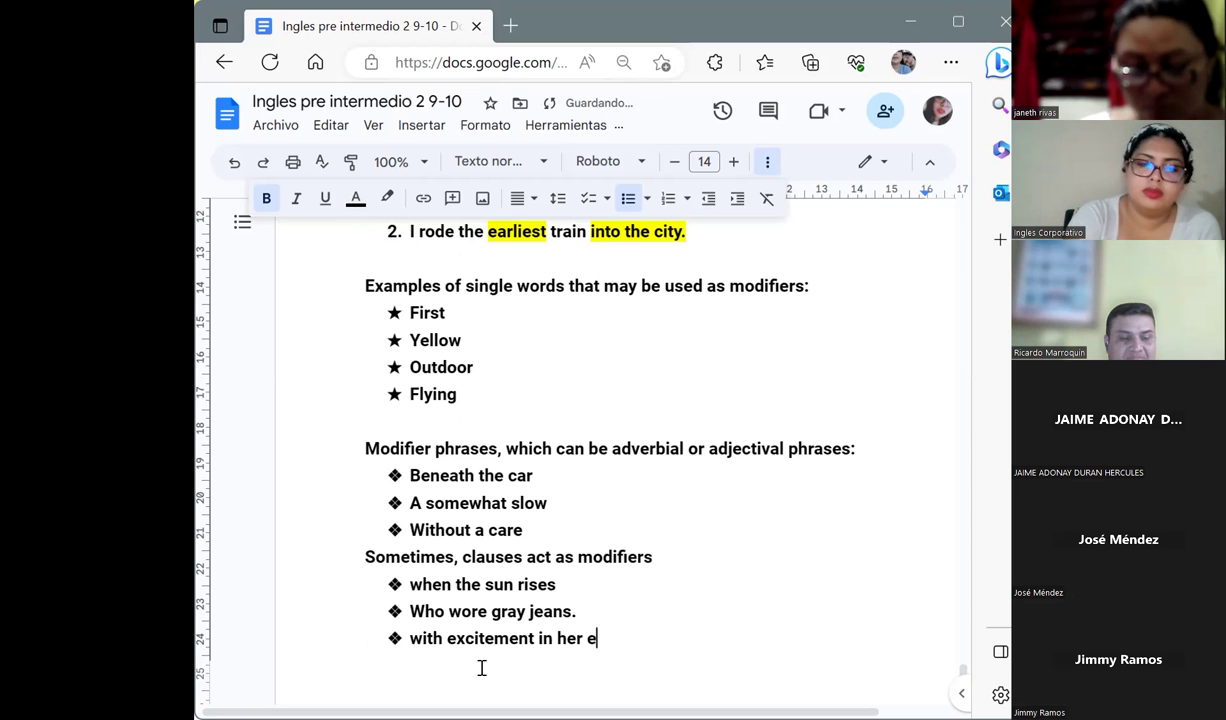
type("yes.")
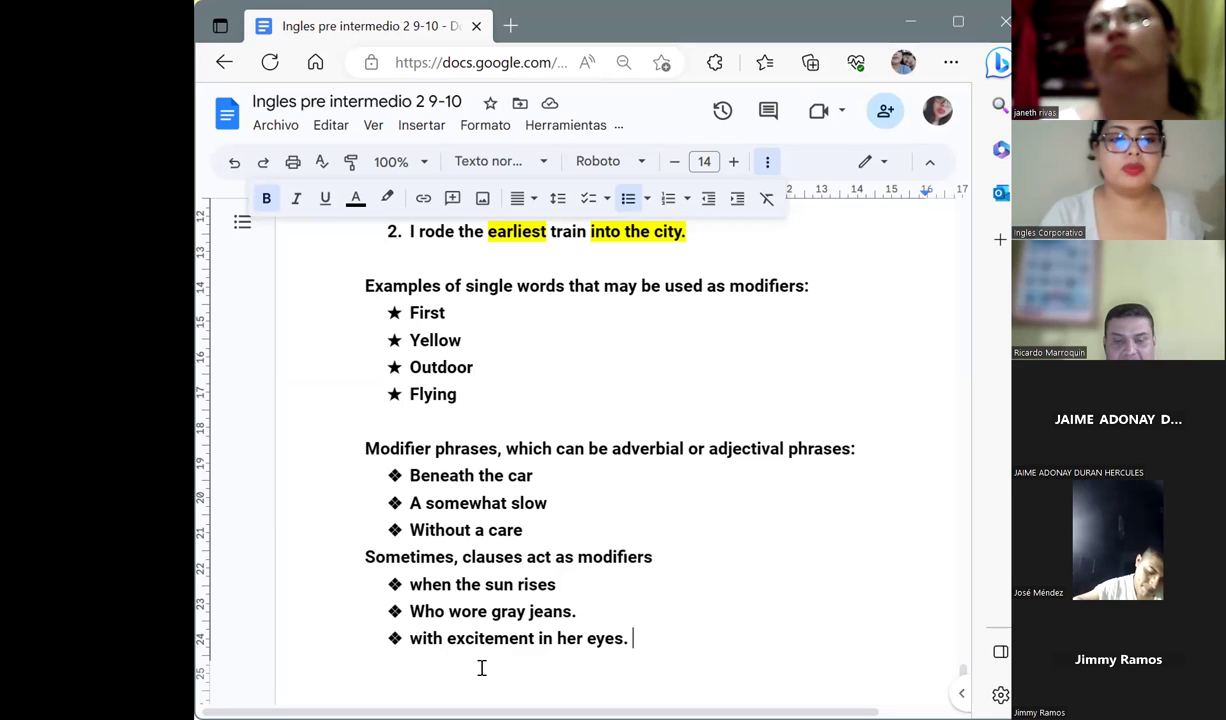
Insert a page break, then type 'Examples' and 'Modifier phrases' on separate lines
key("ctrl+Return")
type("Ea")
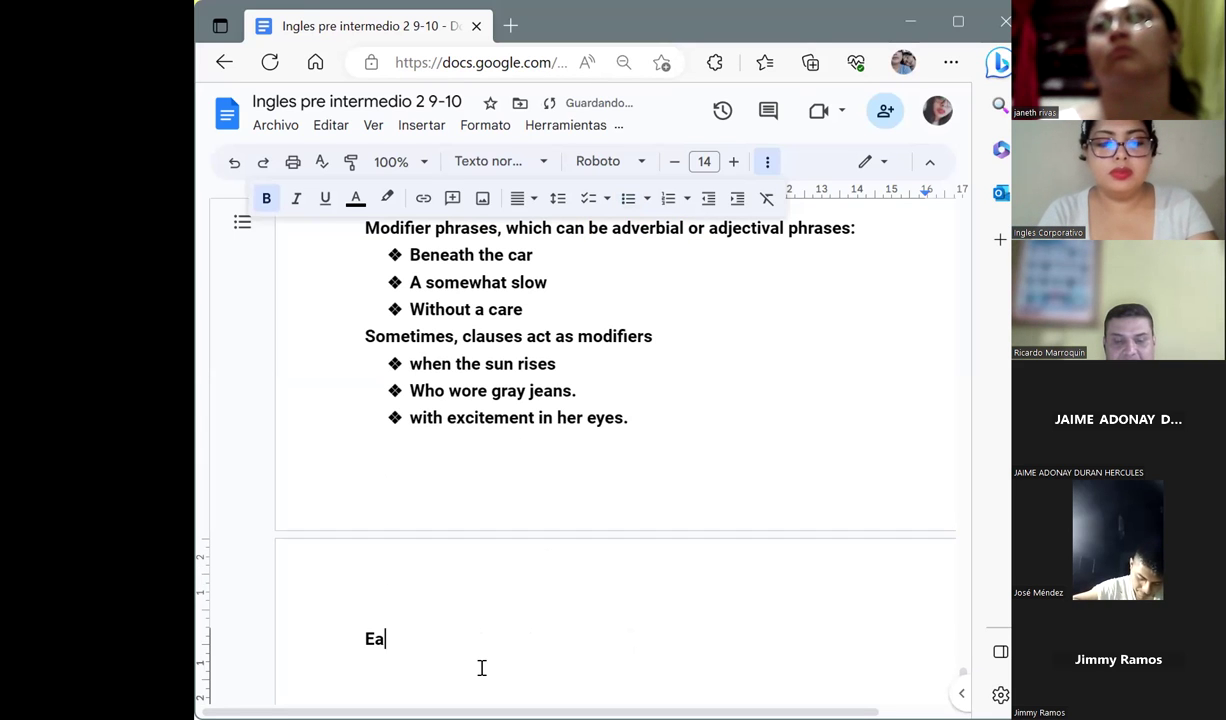
key("BackSpace")
type("xamples")
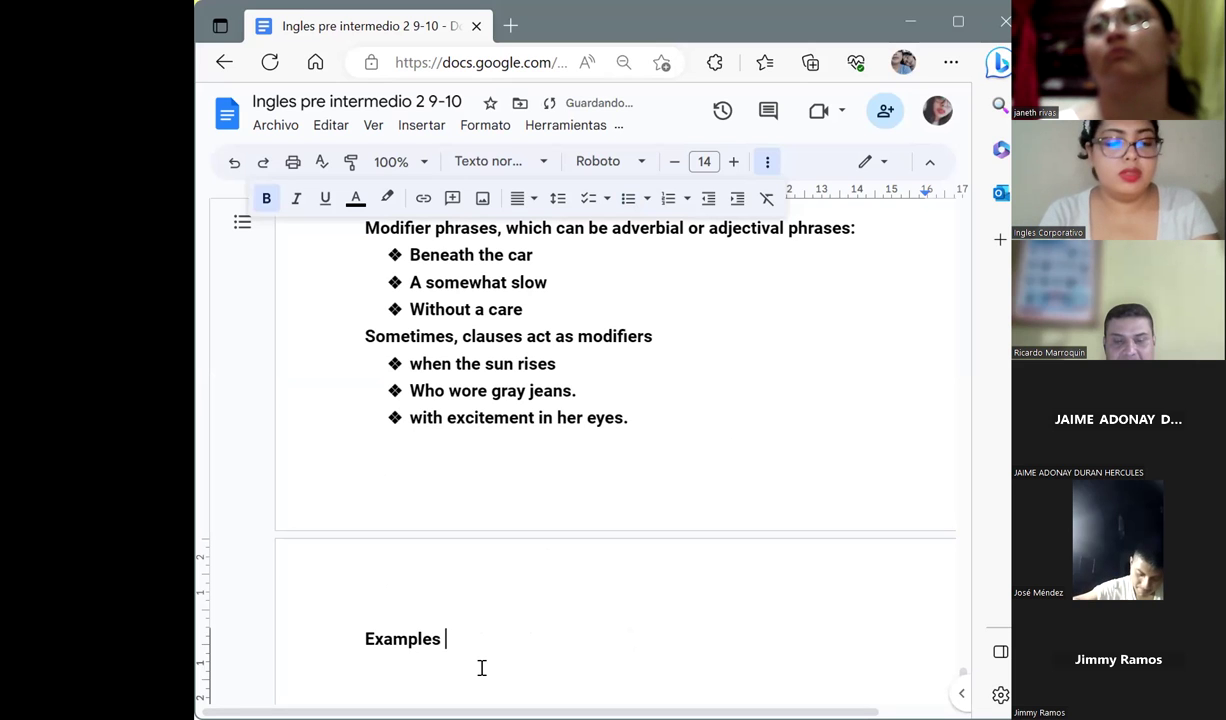
key("Return")
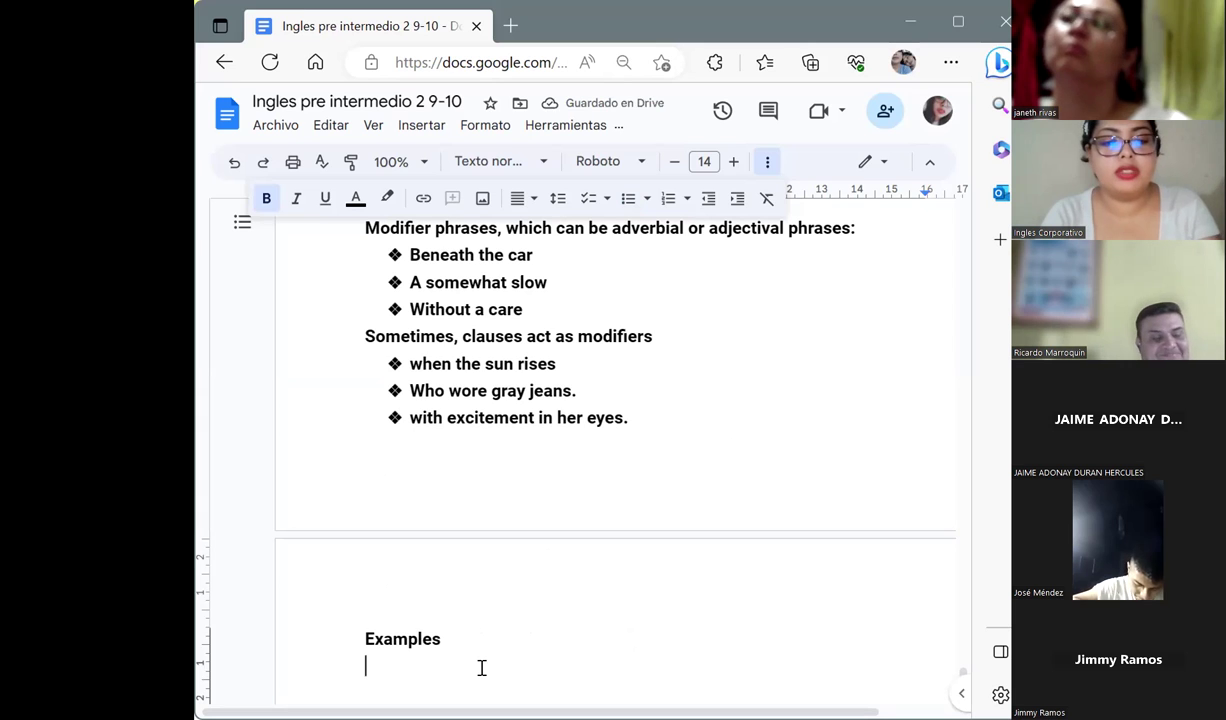
type("Modifier")
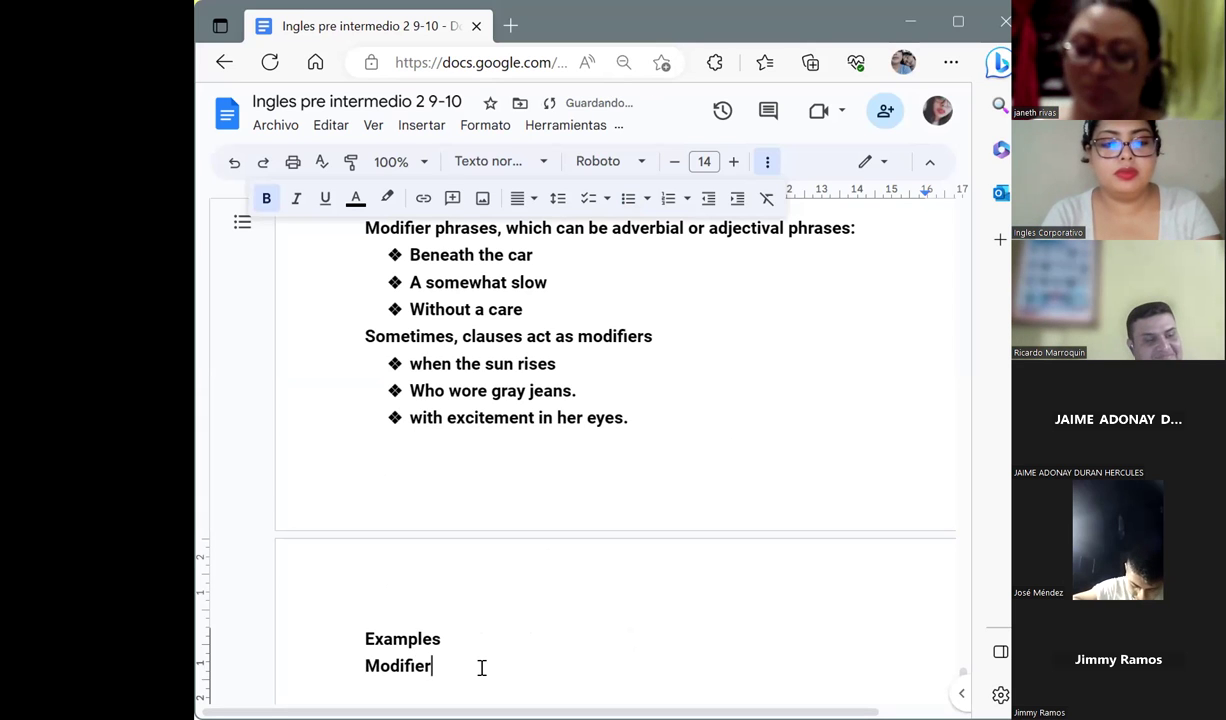
type(" phrases")
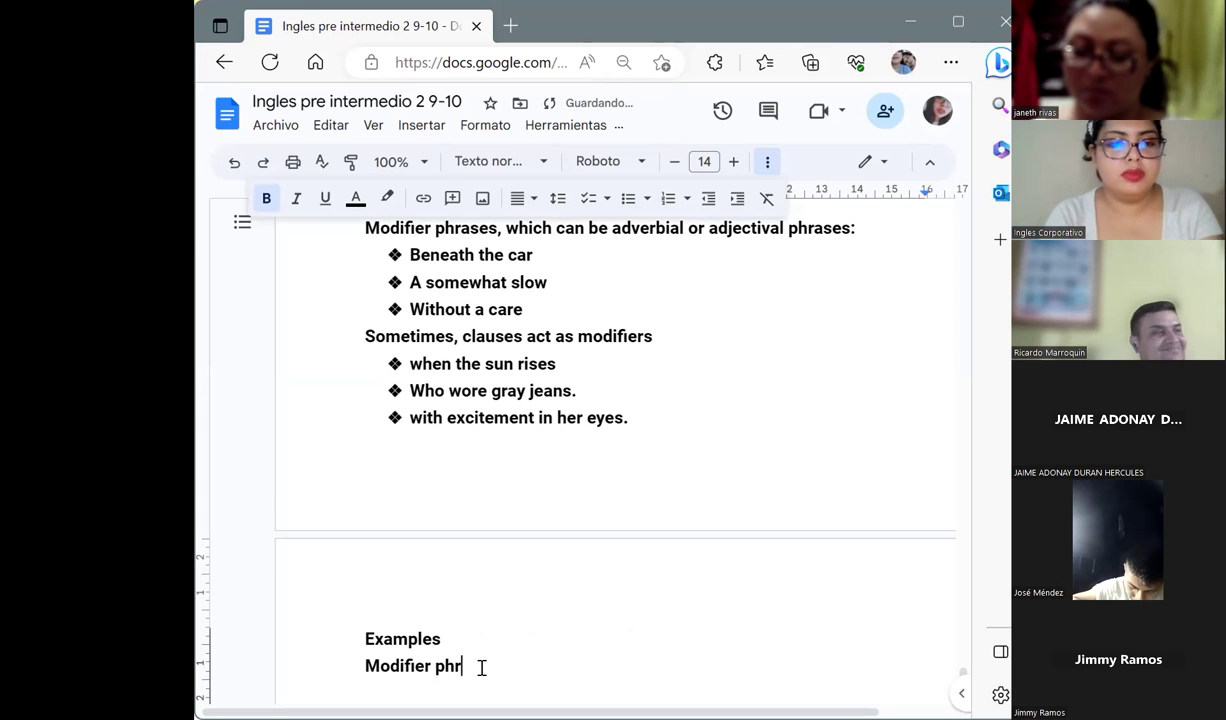
key("Return")
key("Return")
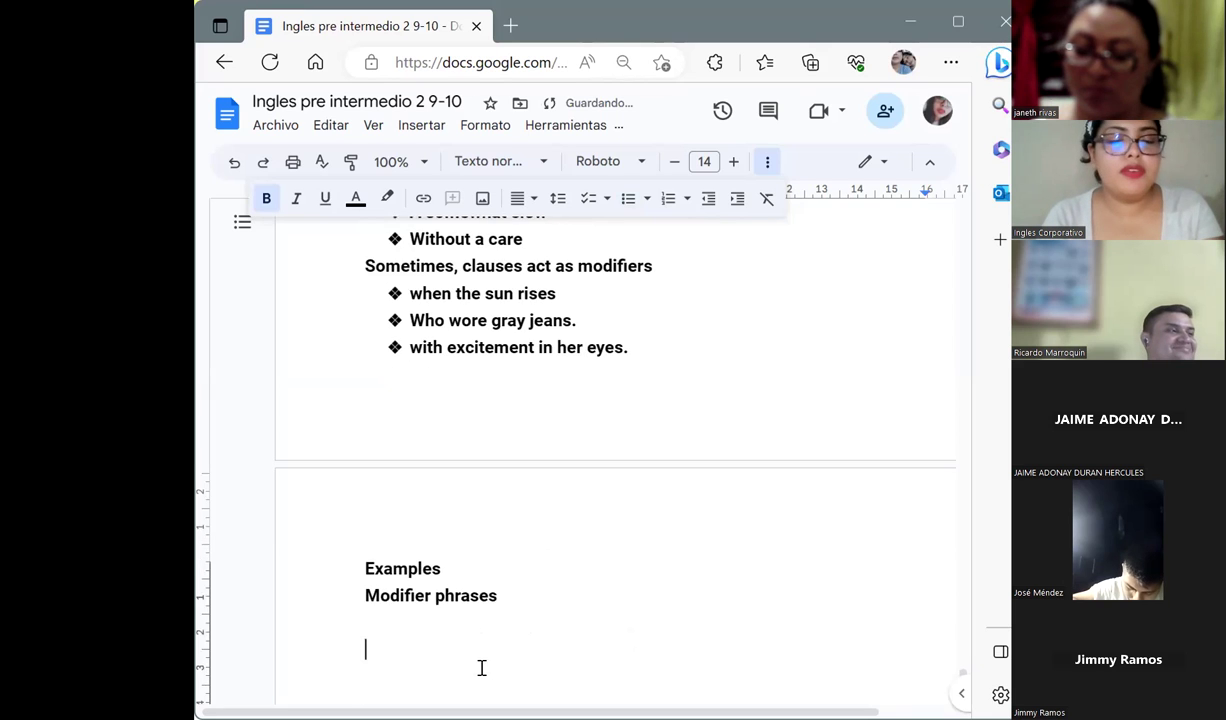
Start a ➢ arrow bullet reading 'We waited until the last minute to mention our concerns.'
left_click(647, 198)
left_click(781, 350)
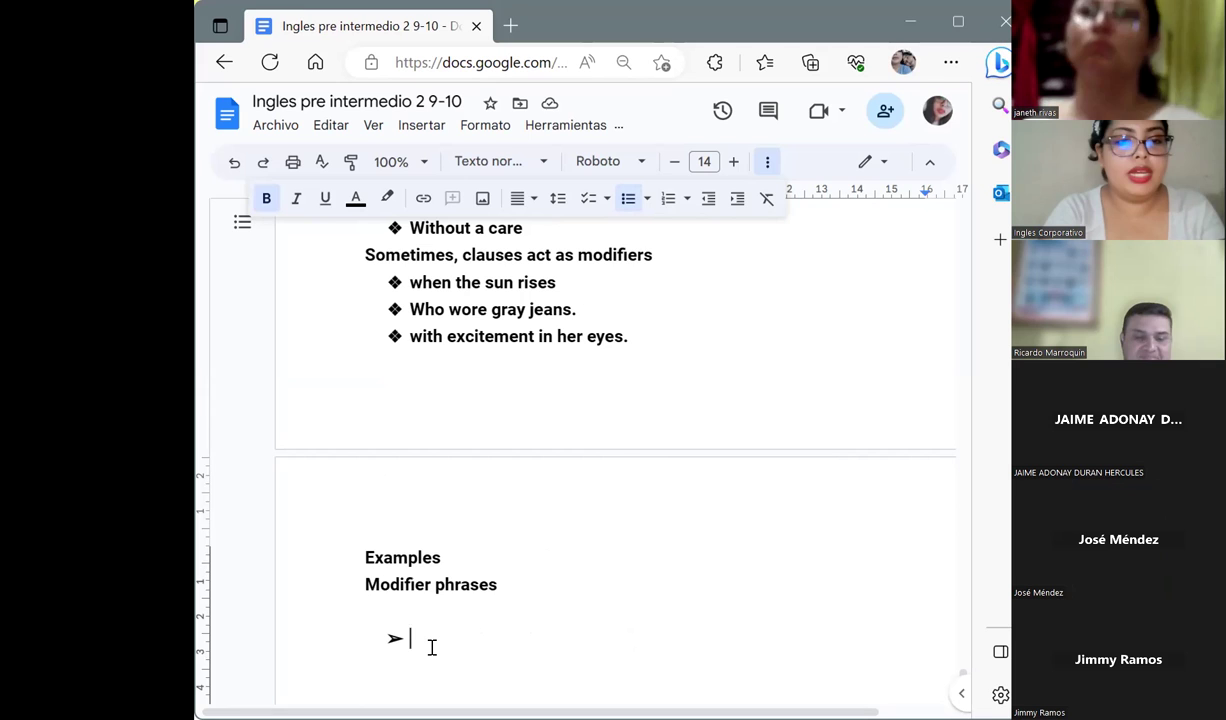
type("We waited ")
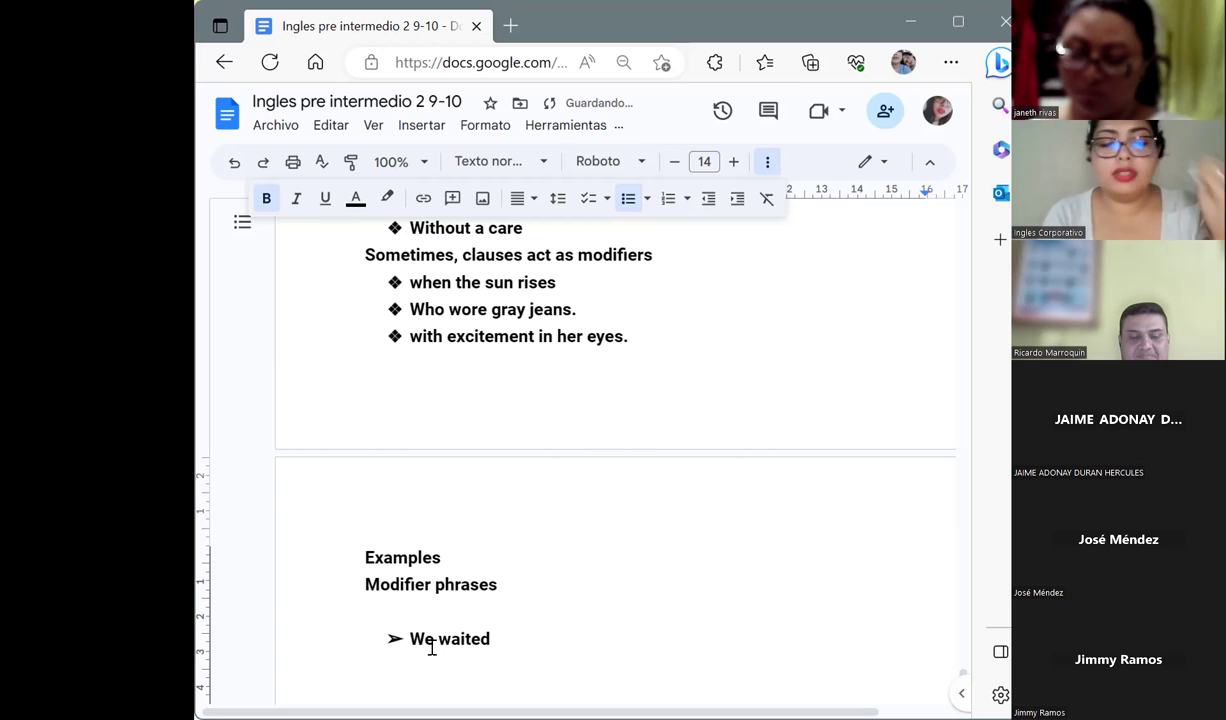
type("unt")
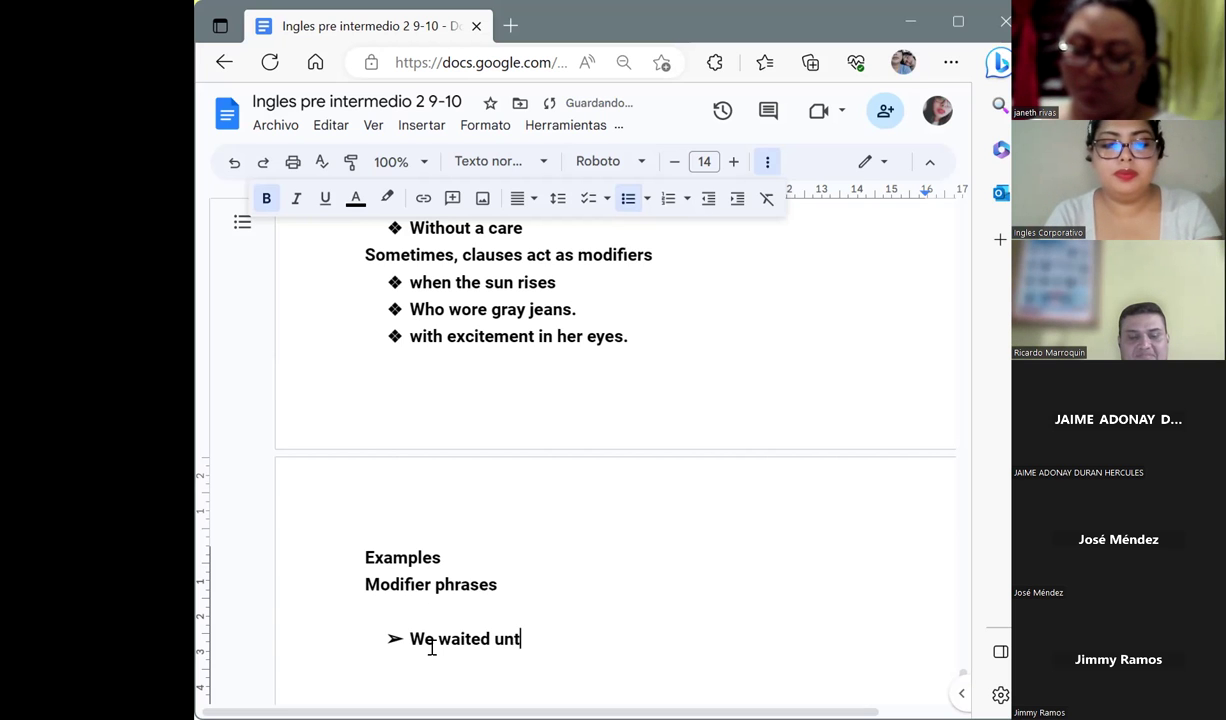
type("il the la")
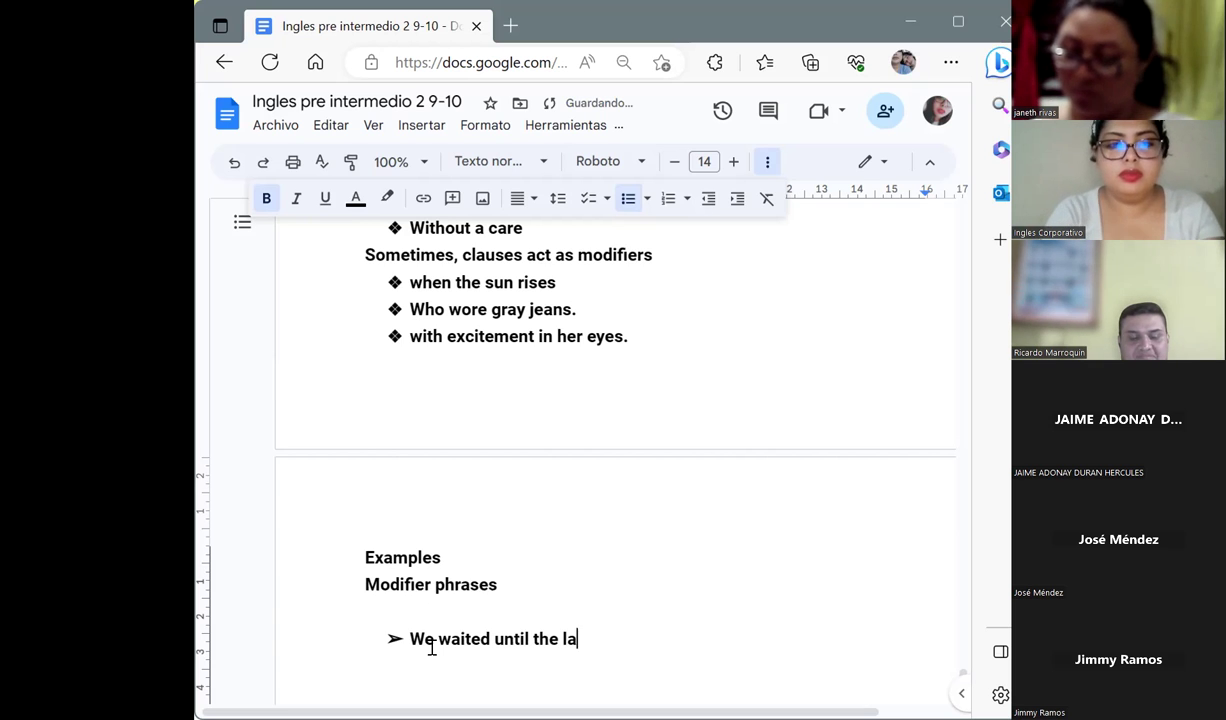
type("st minute")
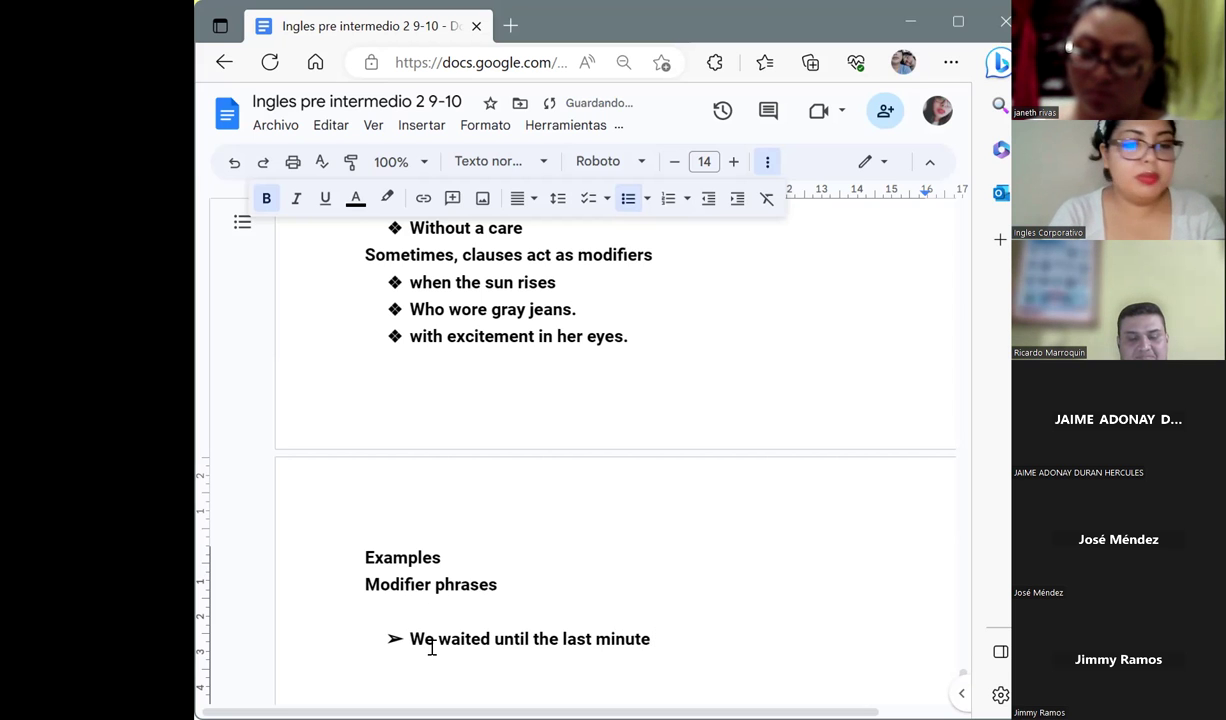
type(" to ment")
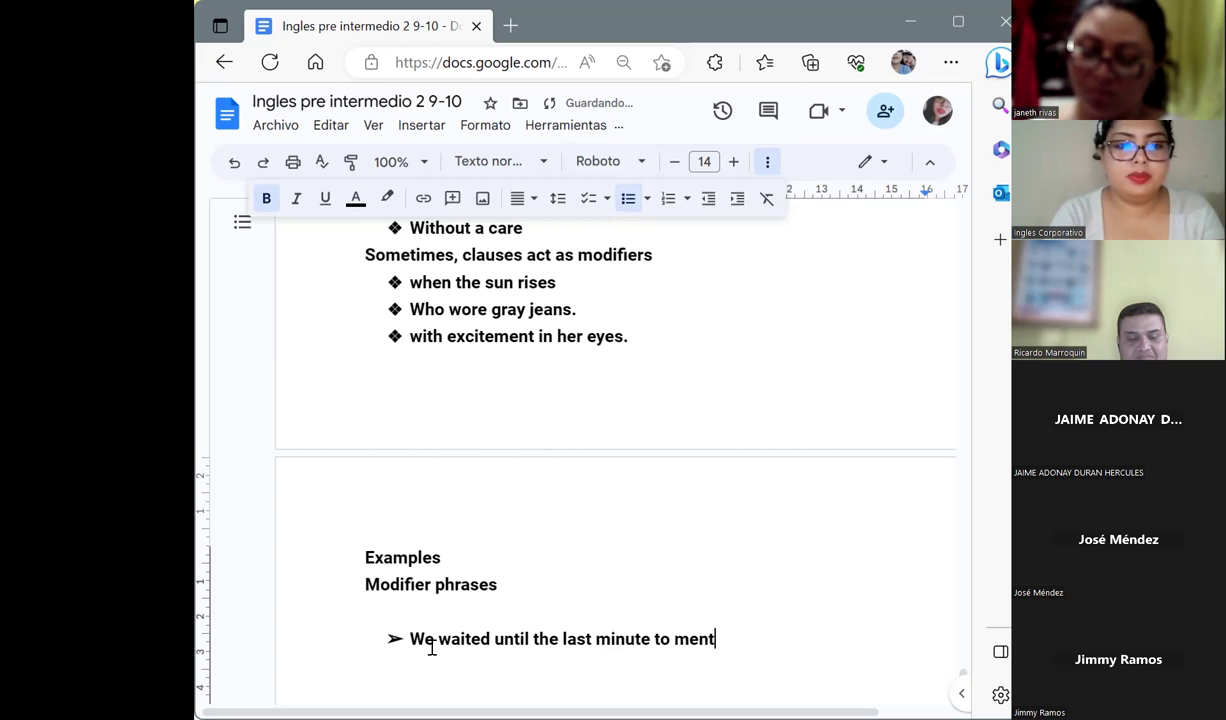
type("ion ")
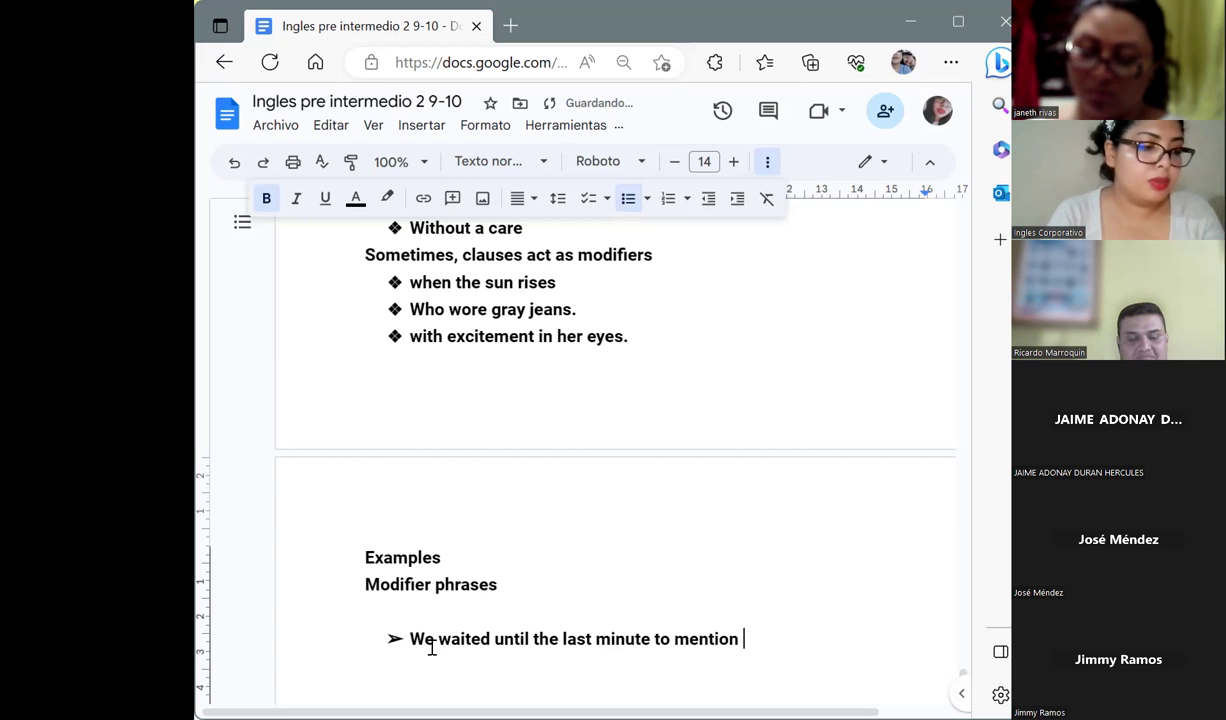
type("our ")
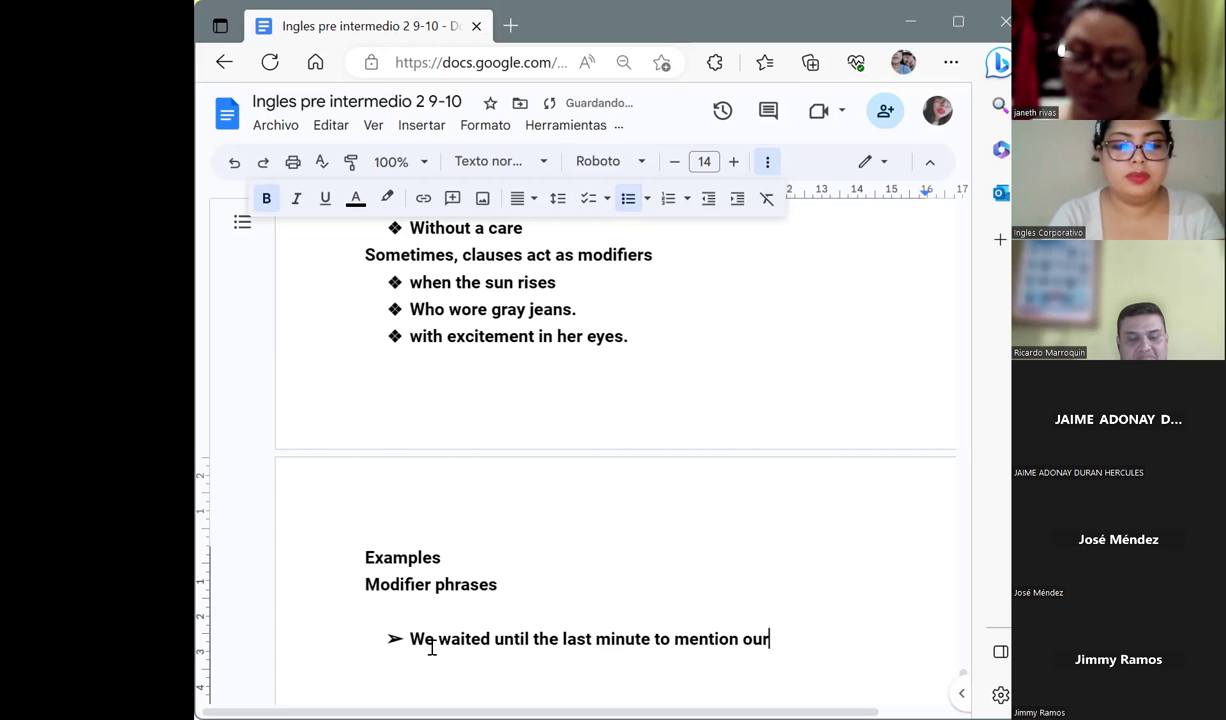
type("concerns")
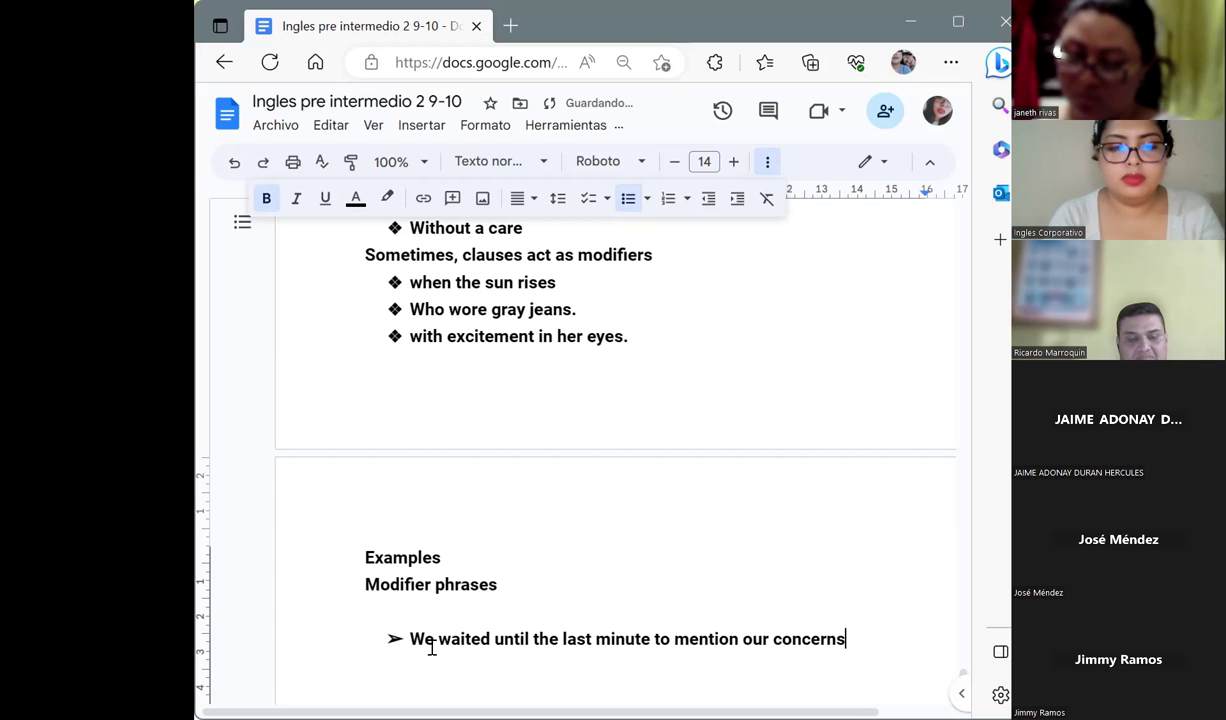
type(".")
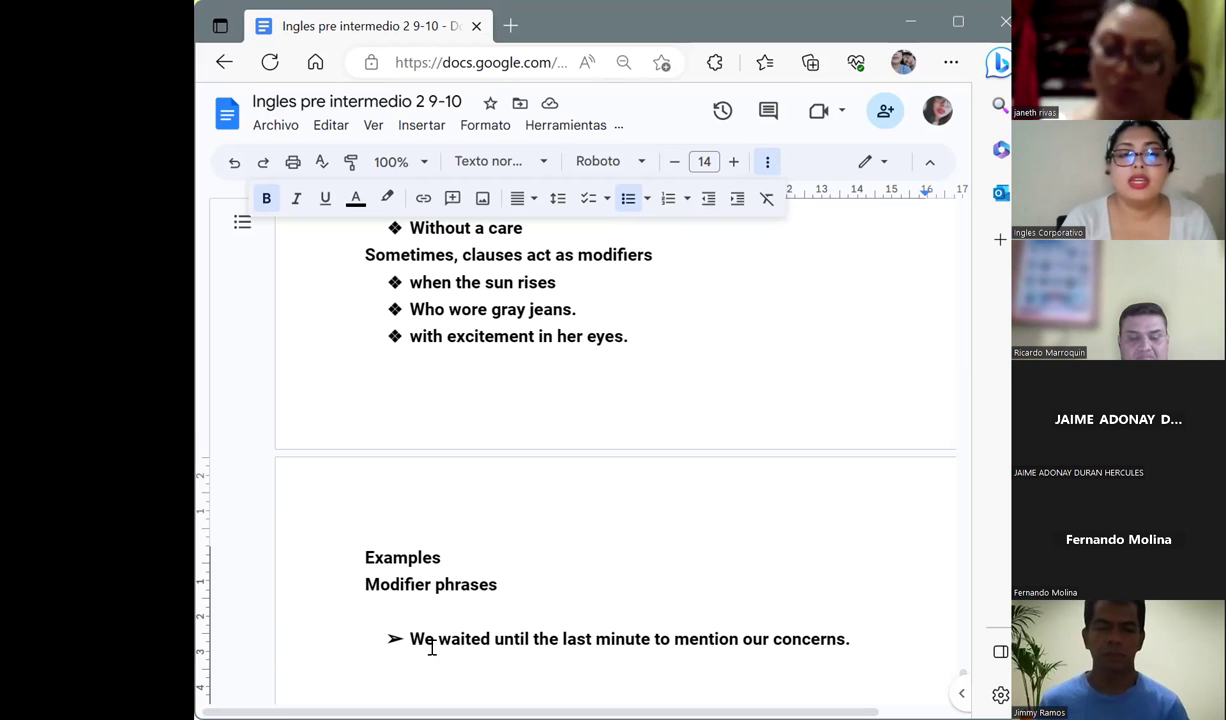
Highlight 'until the last minute' in yellow and add an empty ➢ bullet below
left_click(494, 639)
left_click_drag(540, 640, 652, 643)
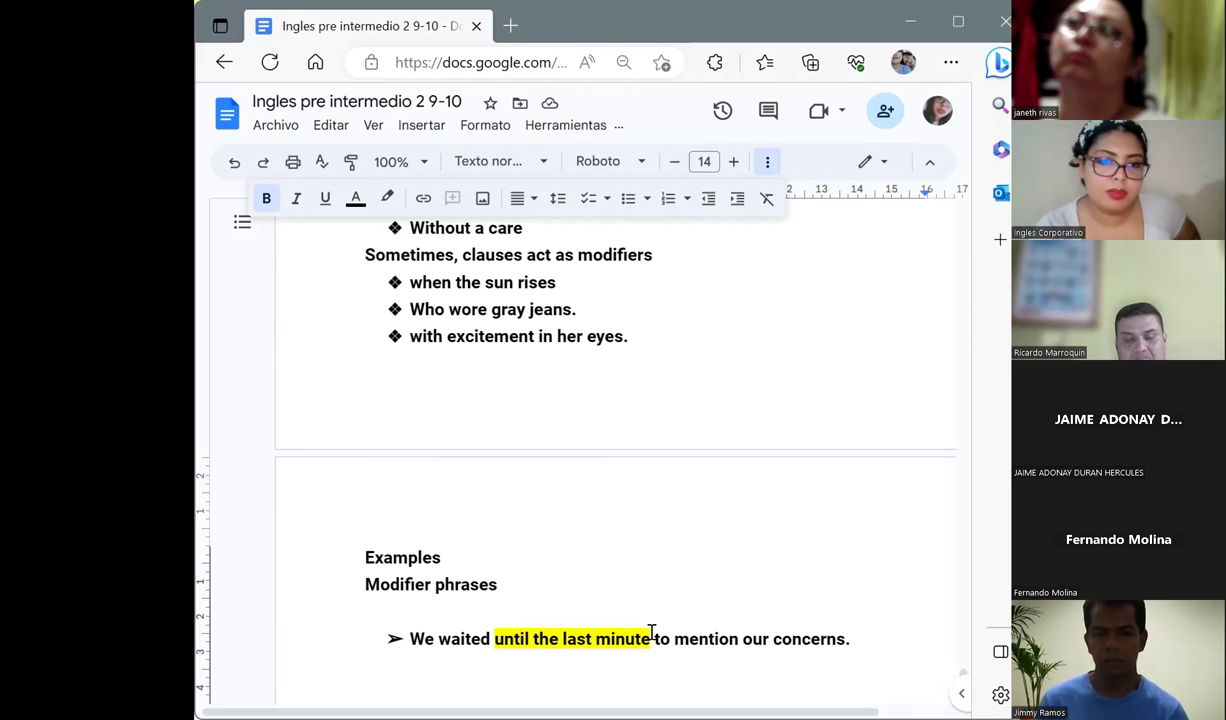
left_click_drag(652, 632, 495, 632)
key("ctrl+c")
key("BackSpace")
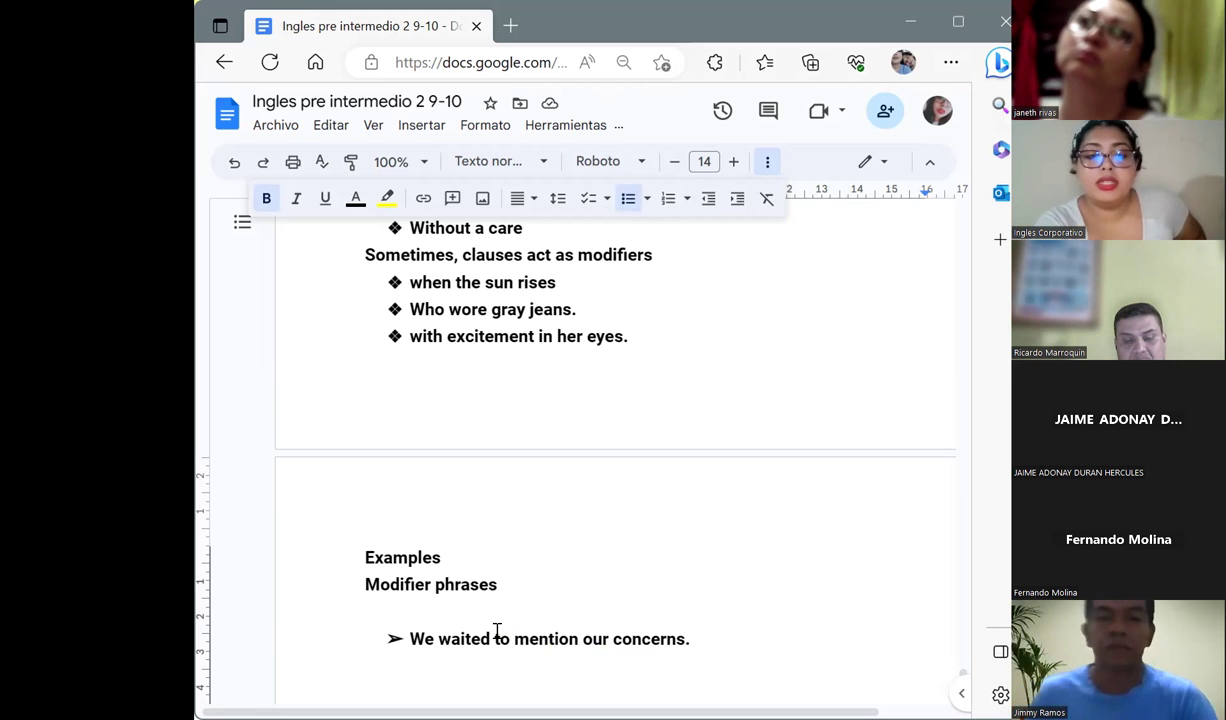
key("ctrl+v")
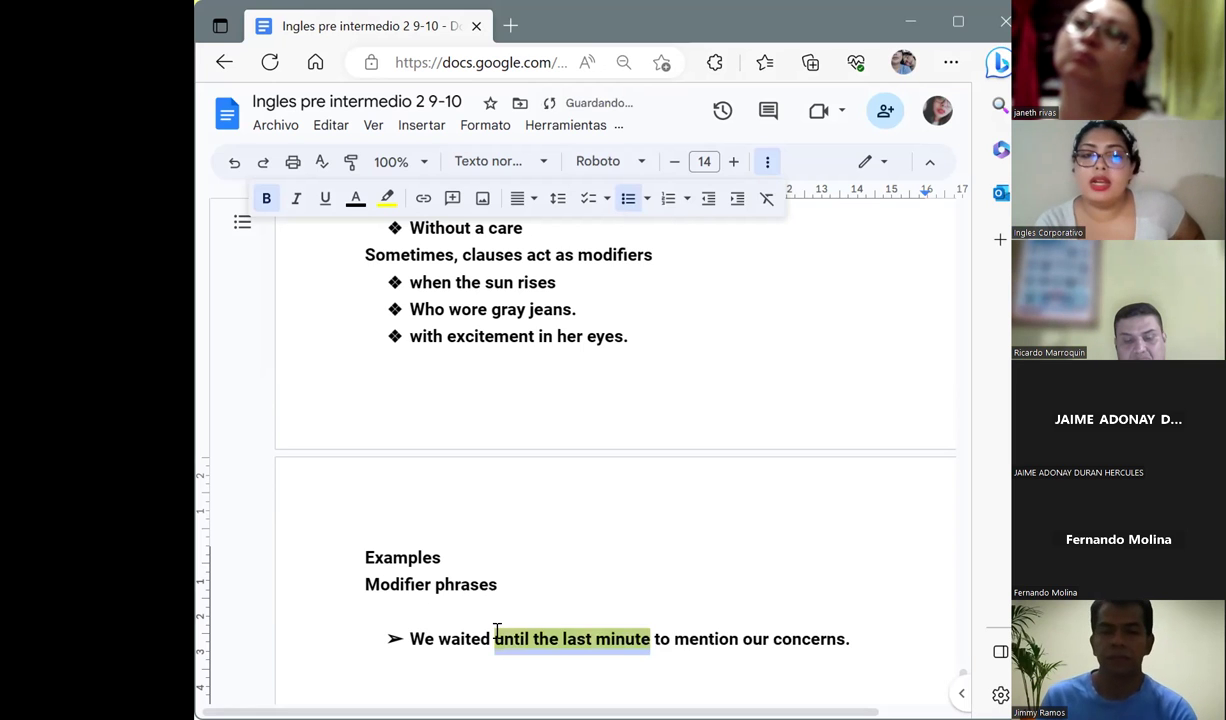
left_click(940, 632)
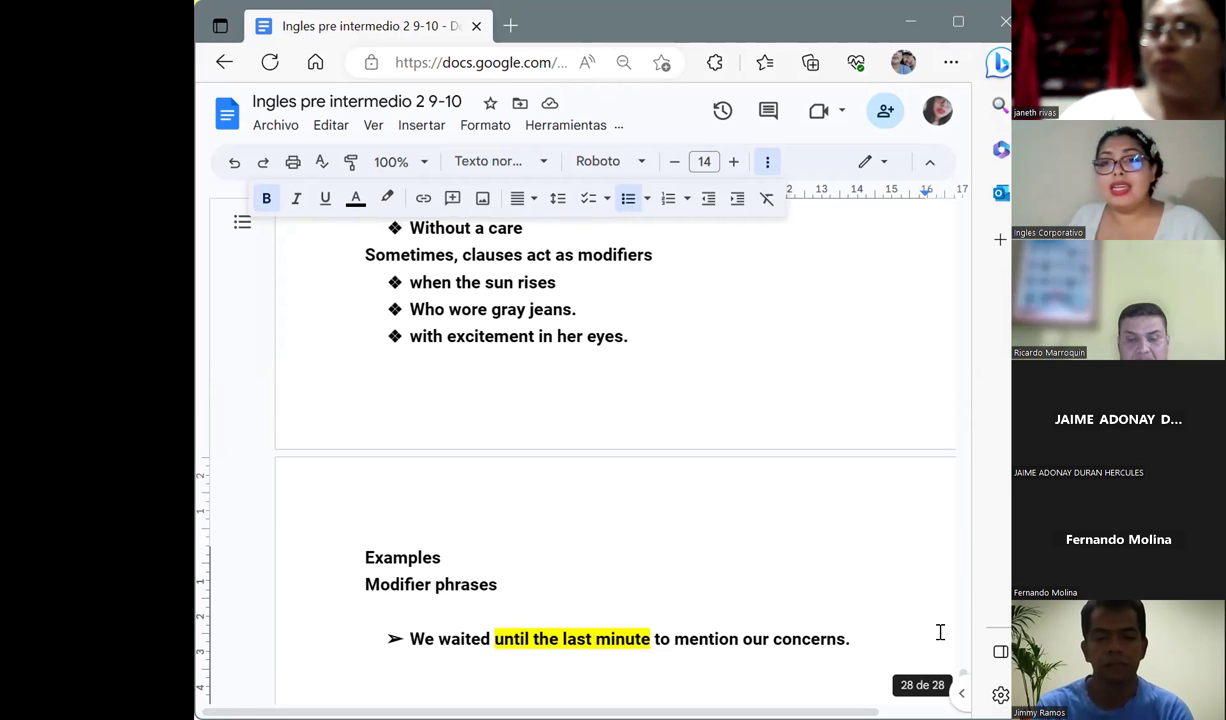
key("Return")
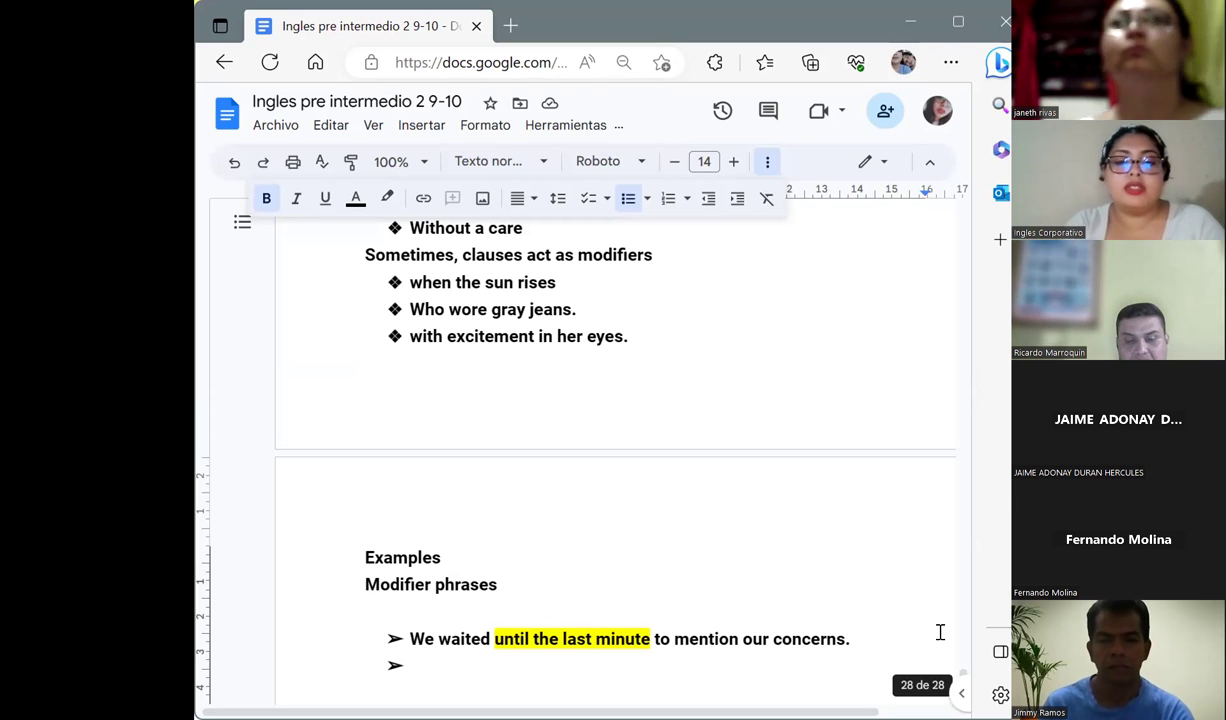
Type 'The kid with green sneakers kicked the ball.' on the new ➢ bullet
type("The k")
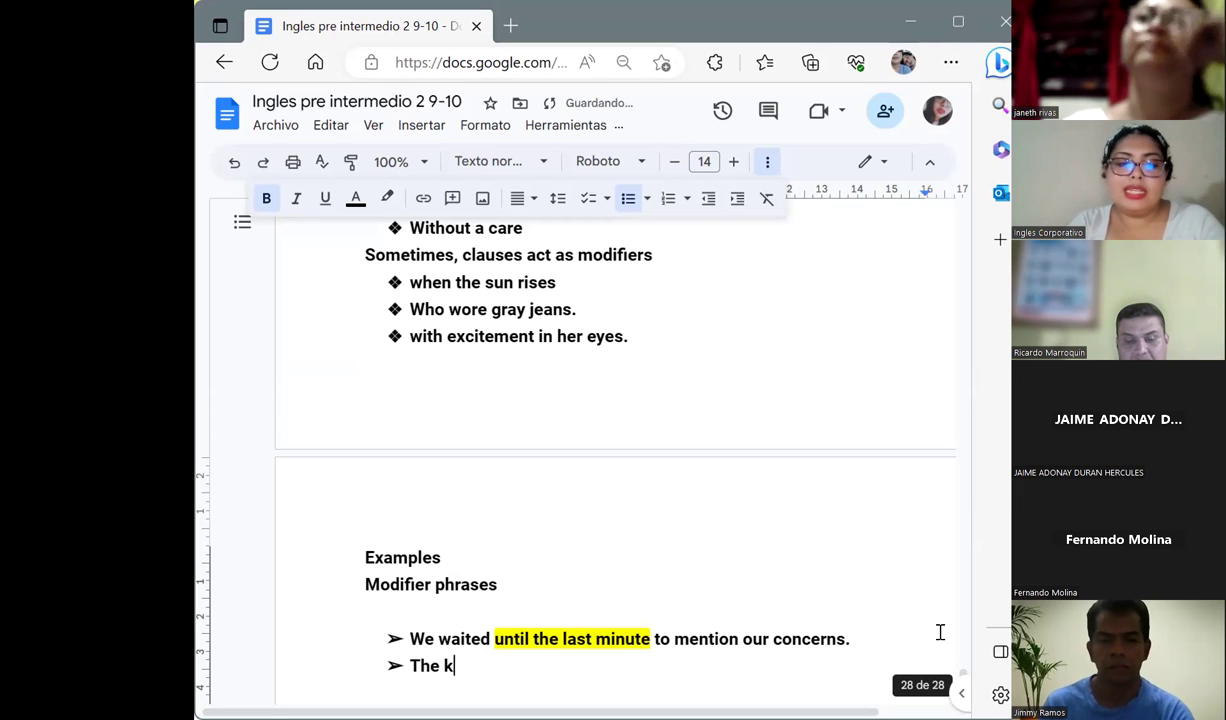
type("id with ")
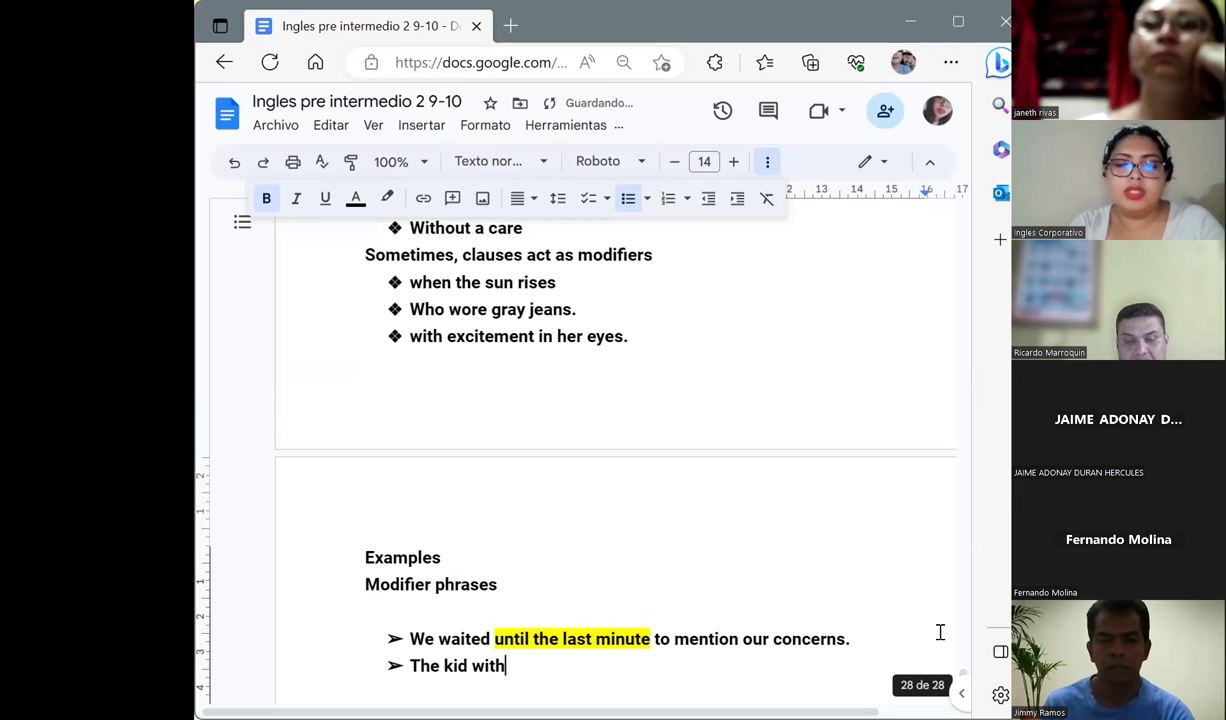
type("gr")
type("ee")
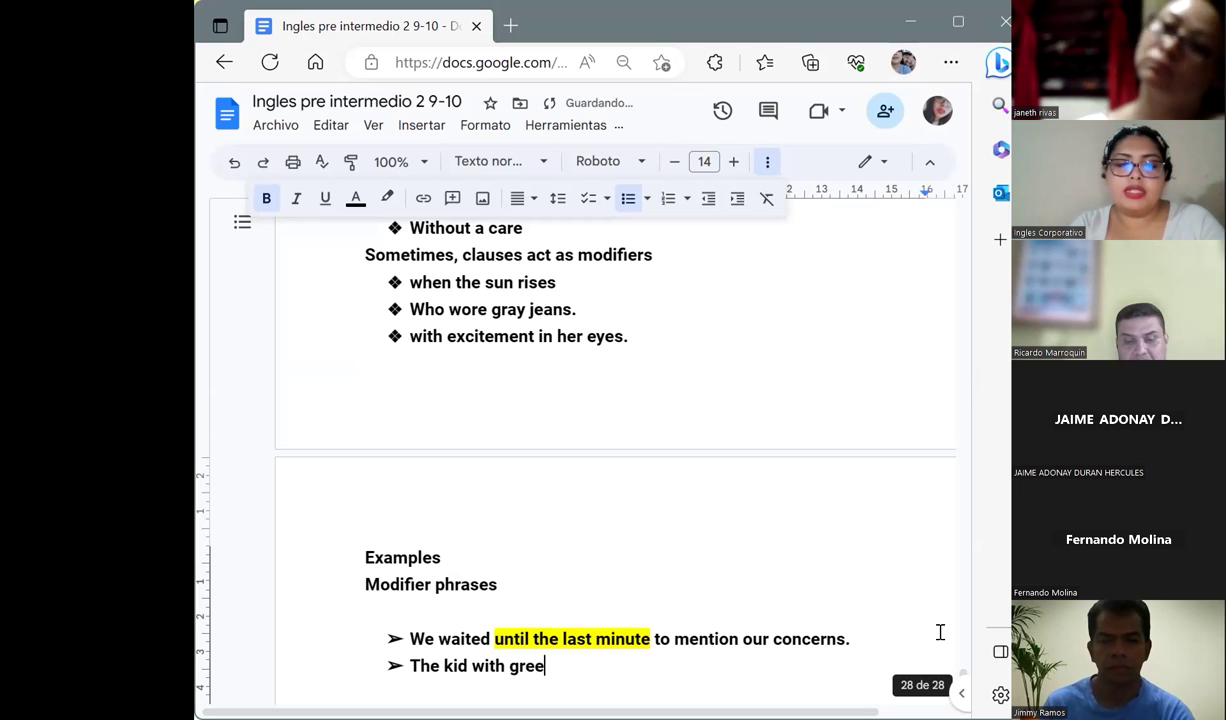
type("n sneakers ")
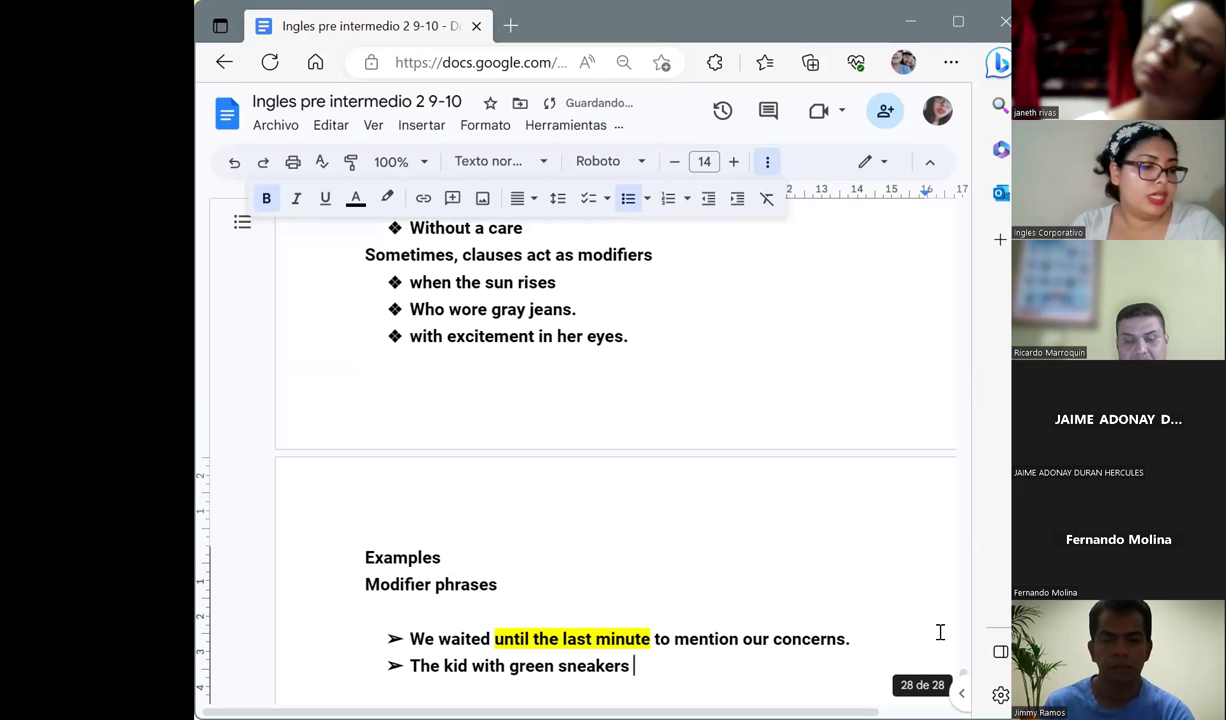
type("kic")
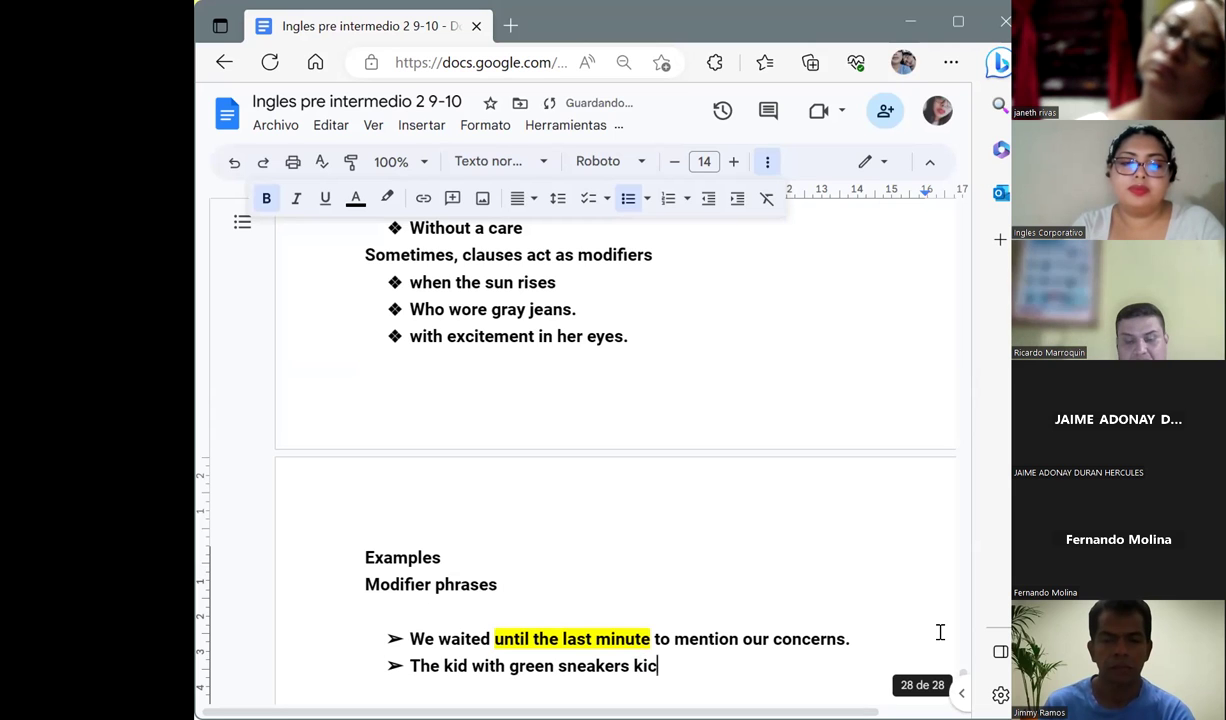
type("ked the ball.")
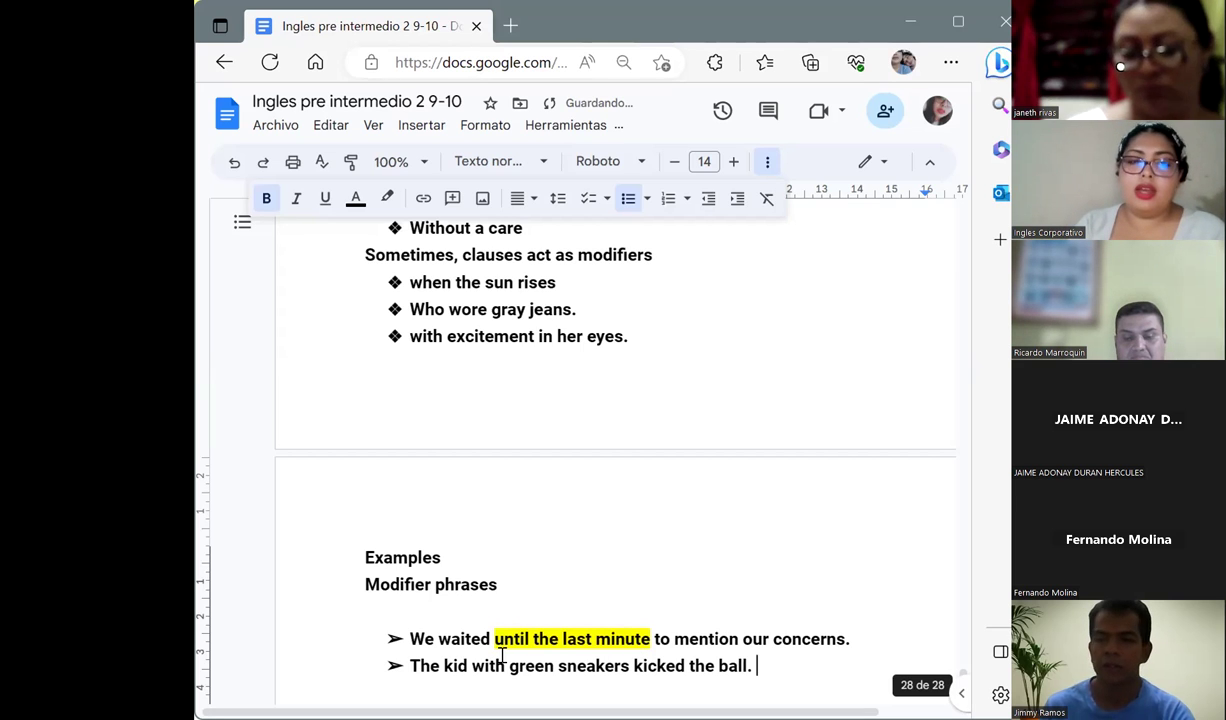
Highlight 'with green sneakers' in yellow so the sentence reads 'The kid with green sneakers kicked the ball.'
left_click_drag(482, 640, 472, 665)
key("ctrl+c")
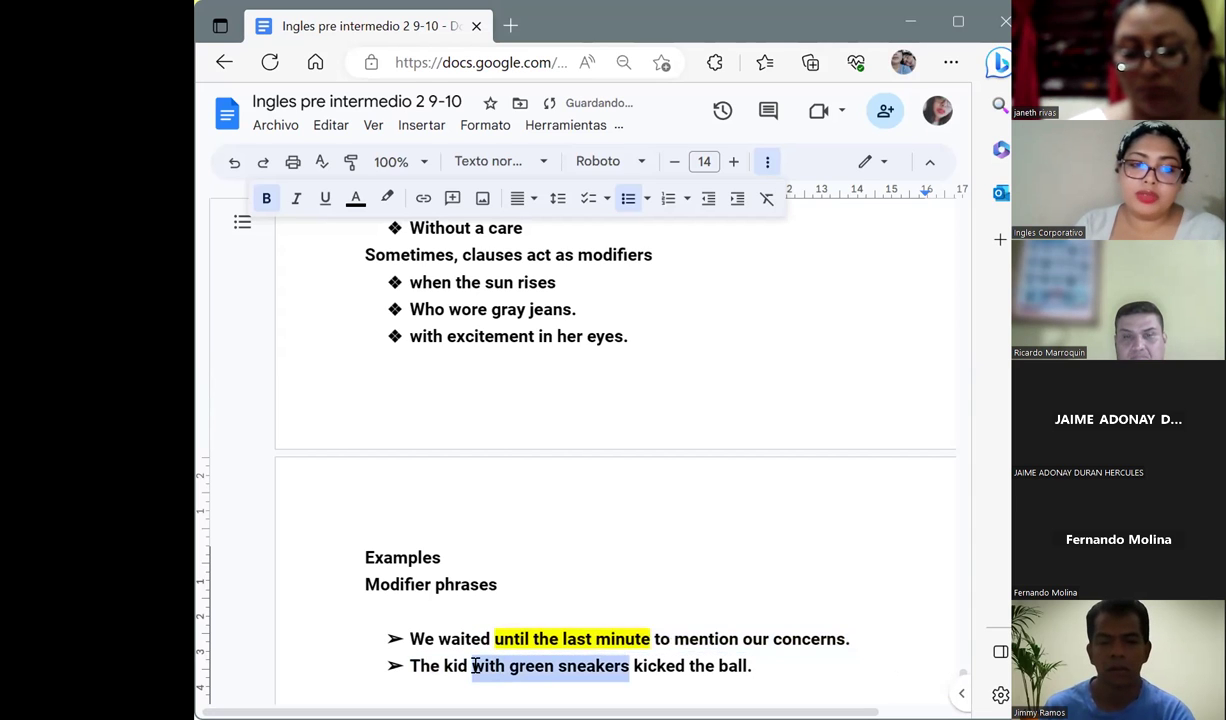
left_click(387, 200)
left_click(453, 282)
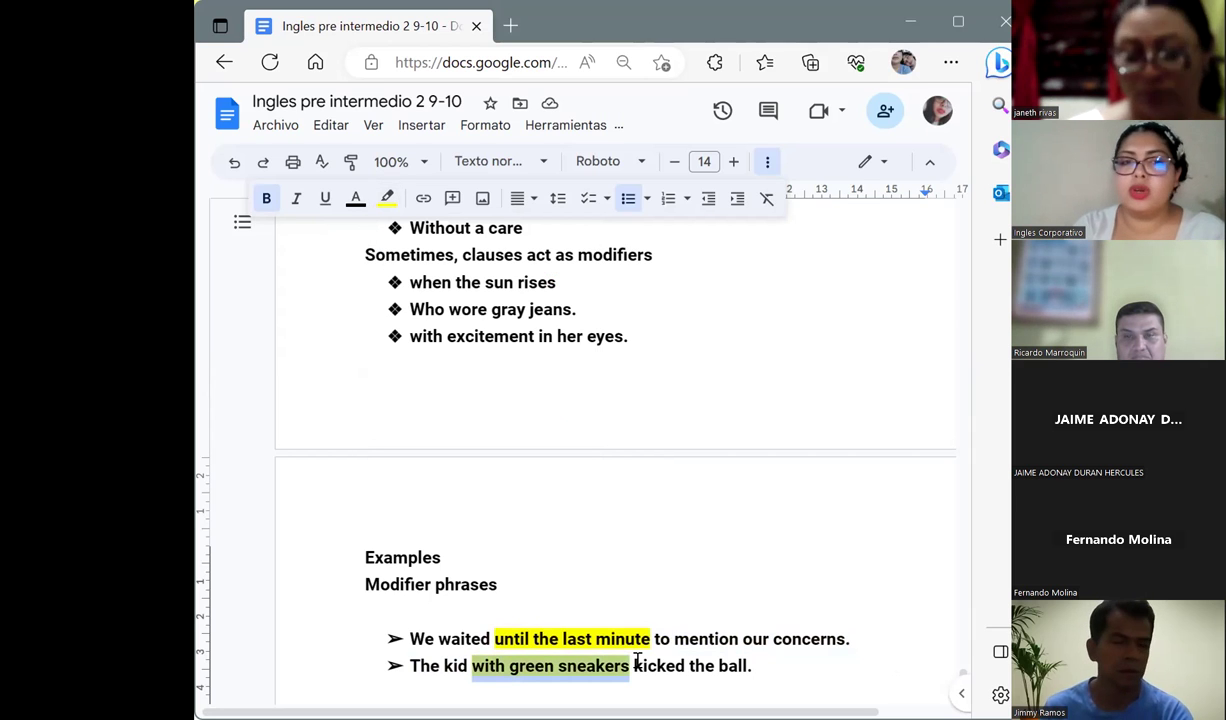
key("BackSpace")
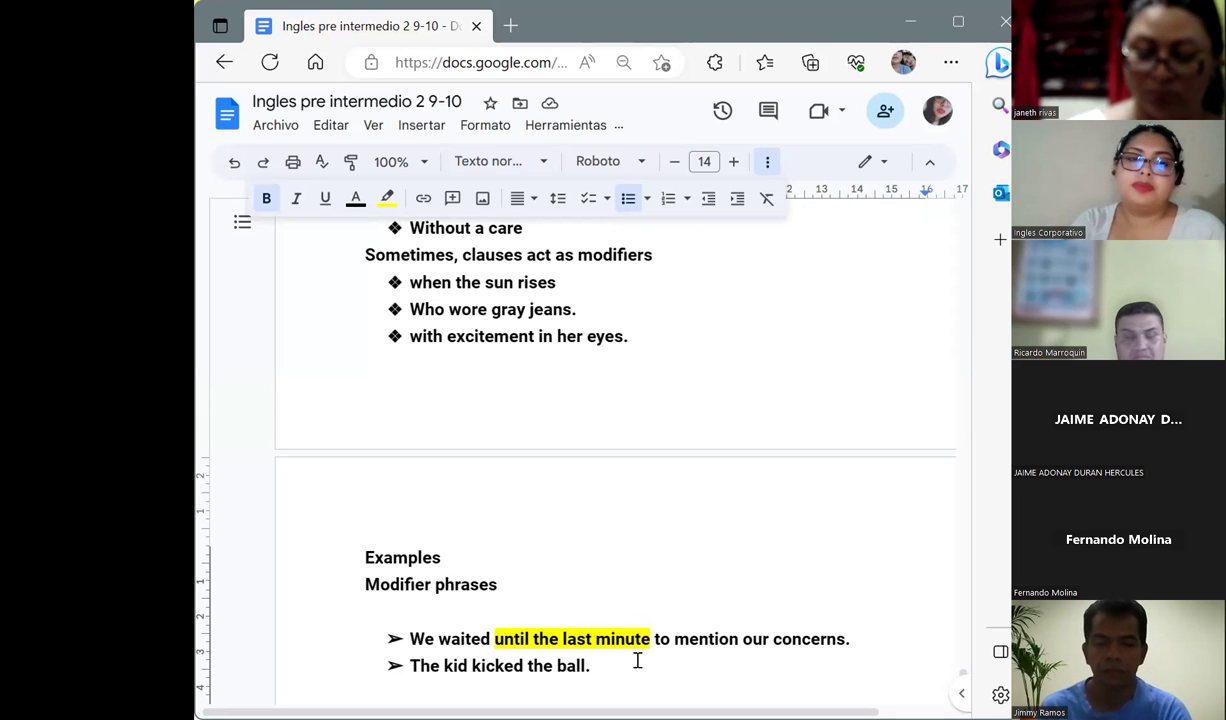
key("ctrl+v")
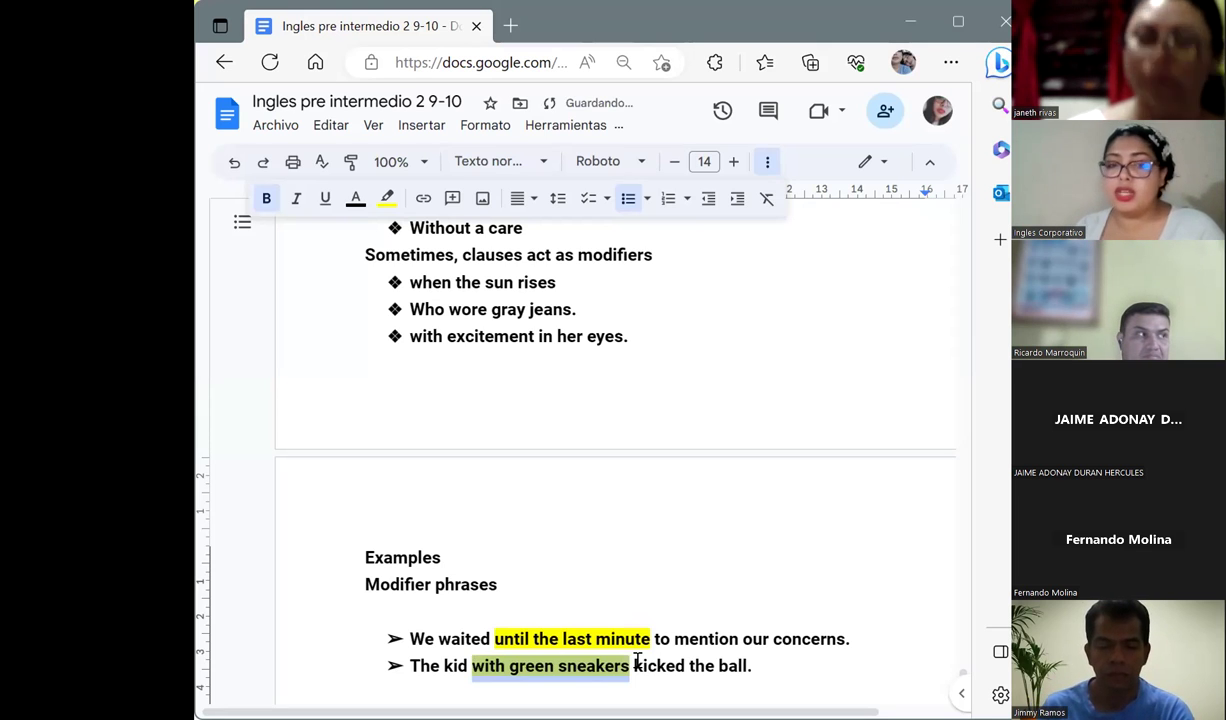
left_click(791, 666)
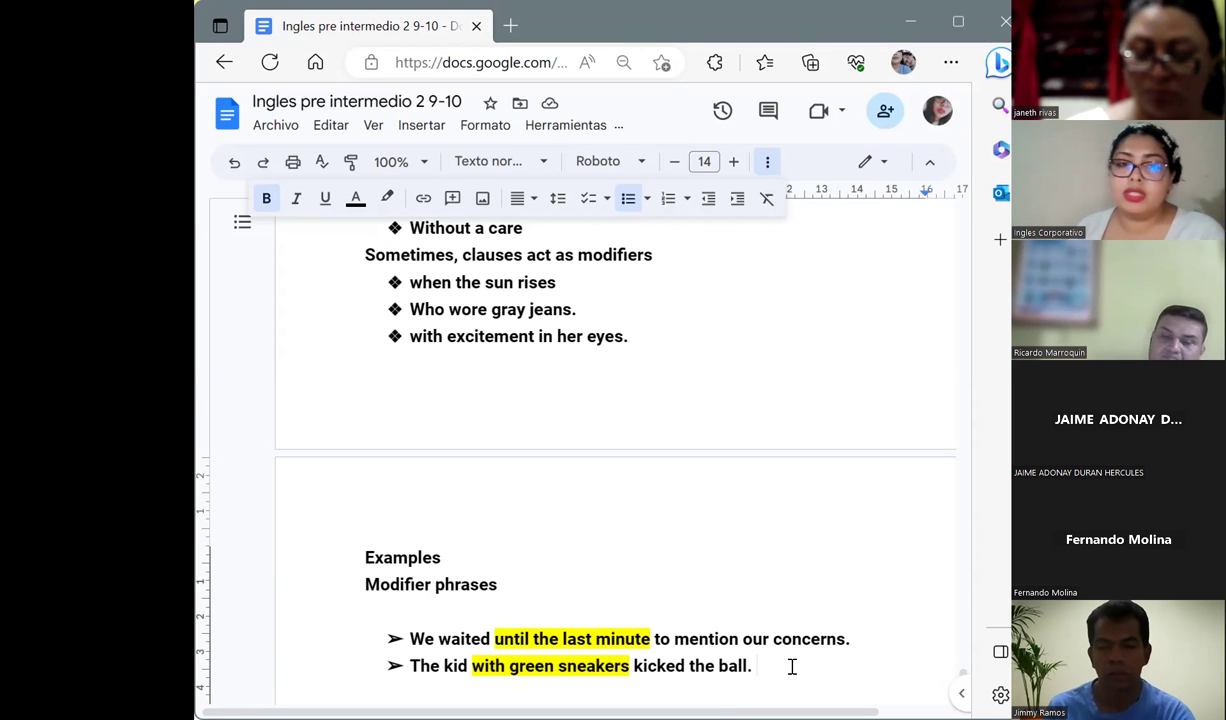
End the ➢ list, add the plain heading 'Modifier clauses' with a line below, and hide the menus
key("Return")
key("Return")
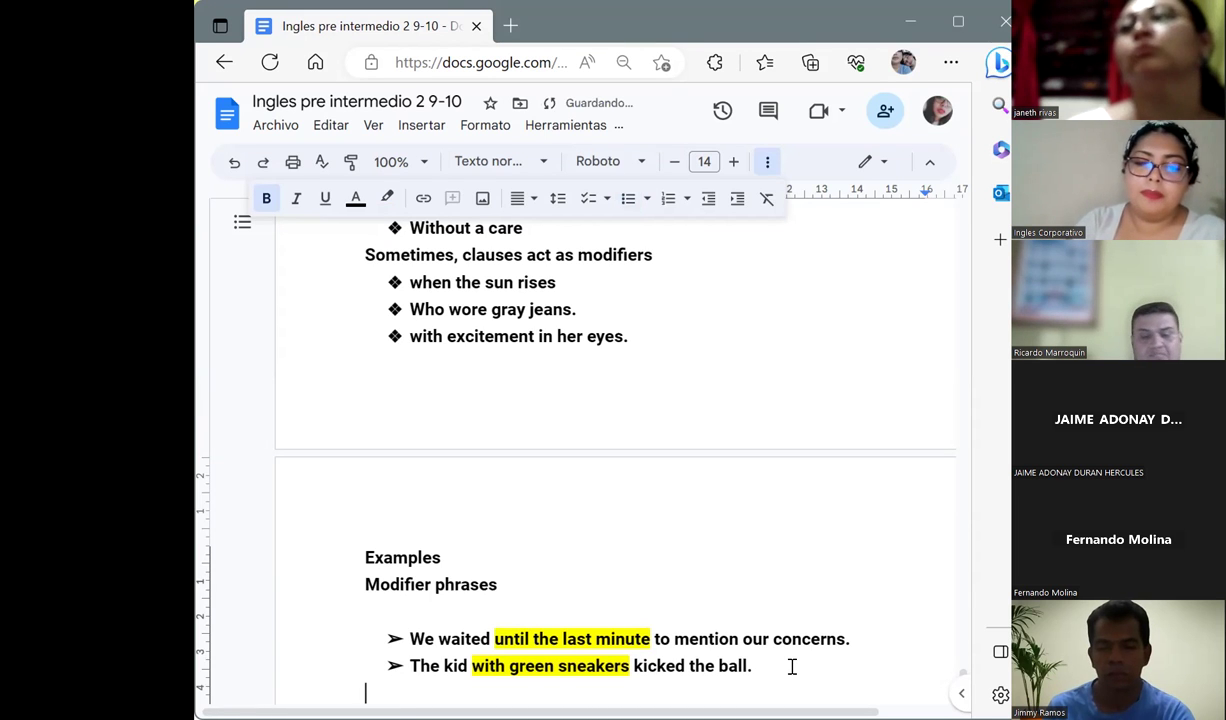
key("Return")
type("M")
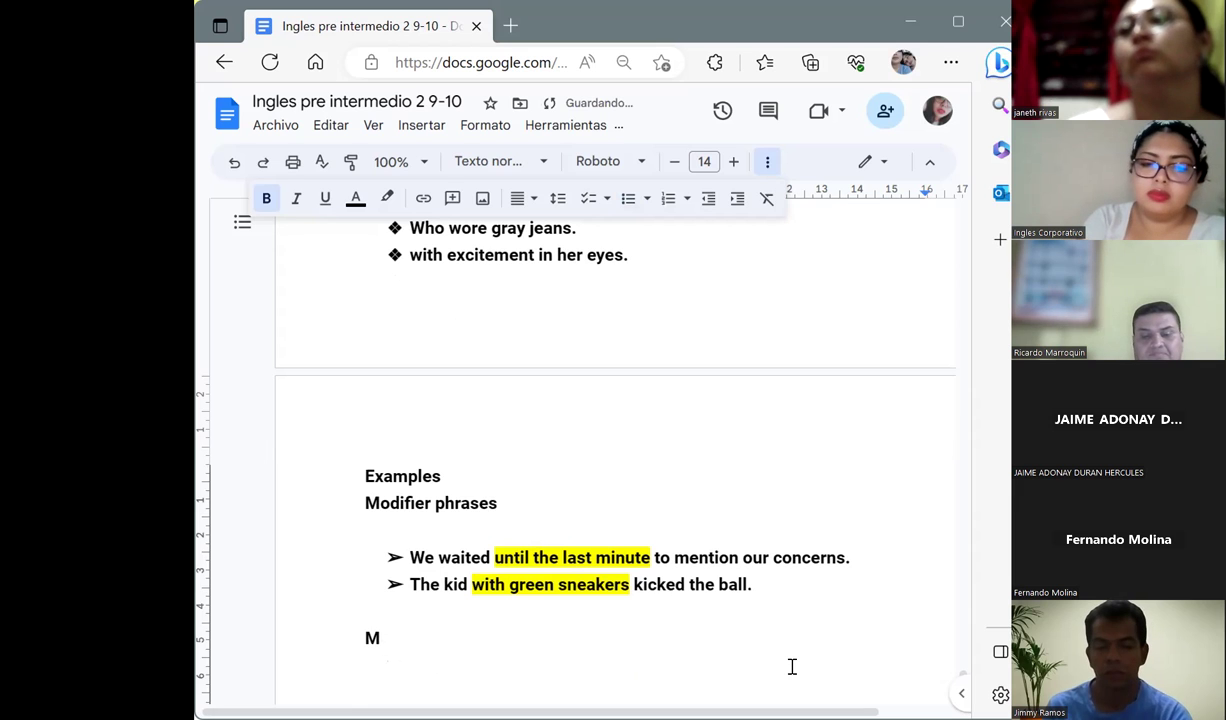
type("ofier")
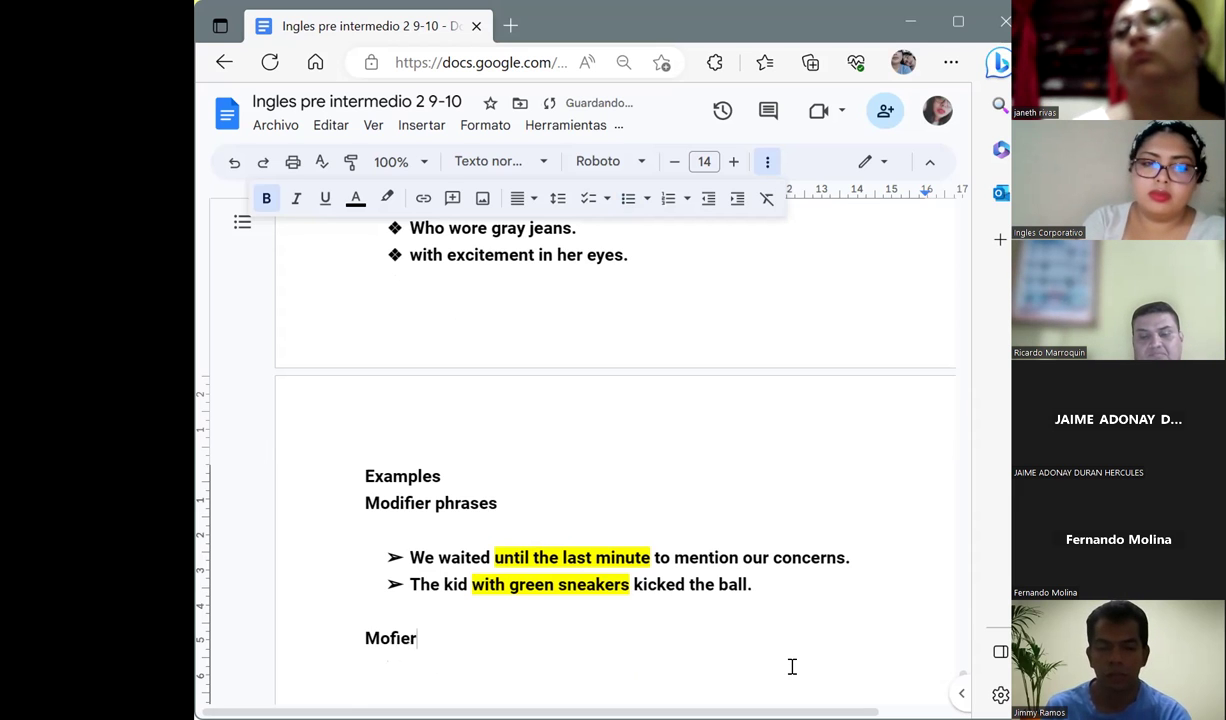
key("BackSpace")
key("BackSpace")
type("d")
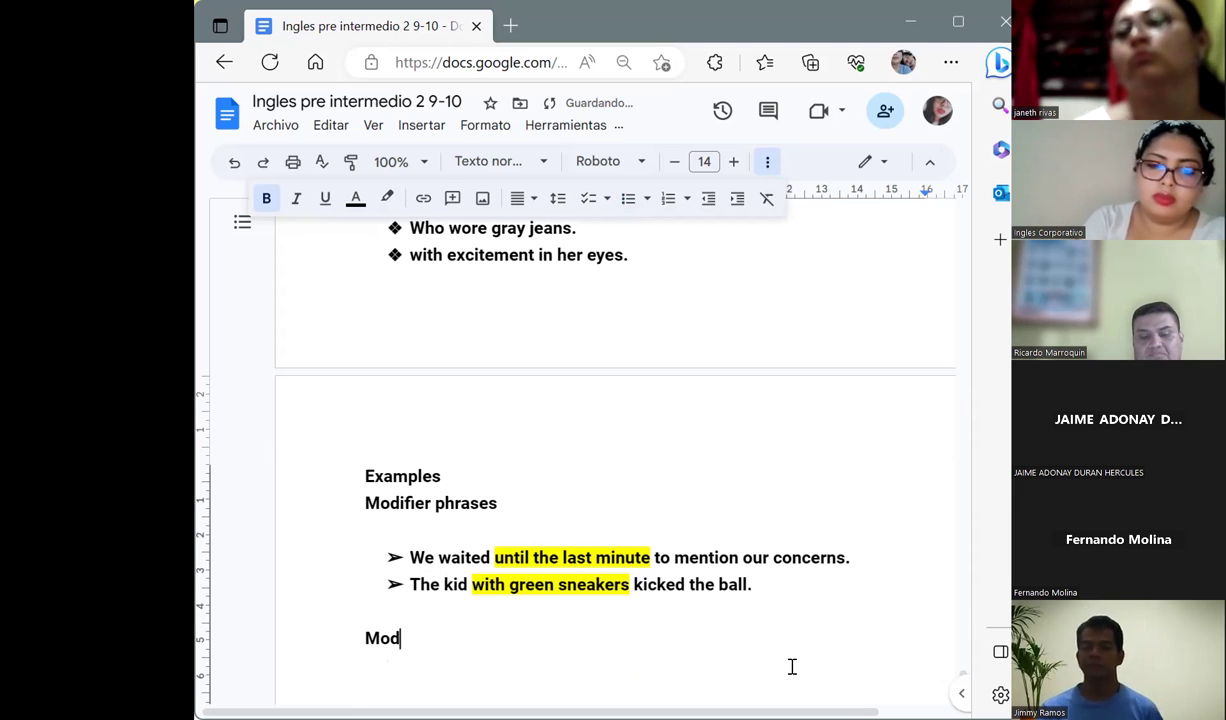
type("ifier c")
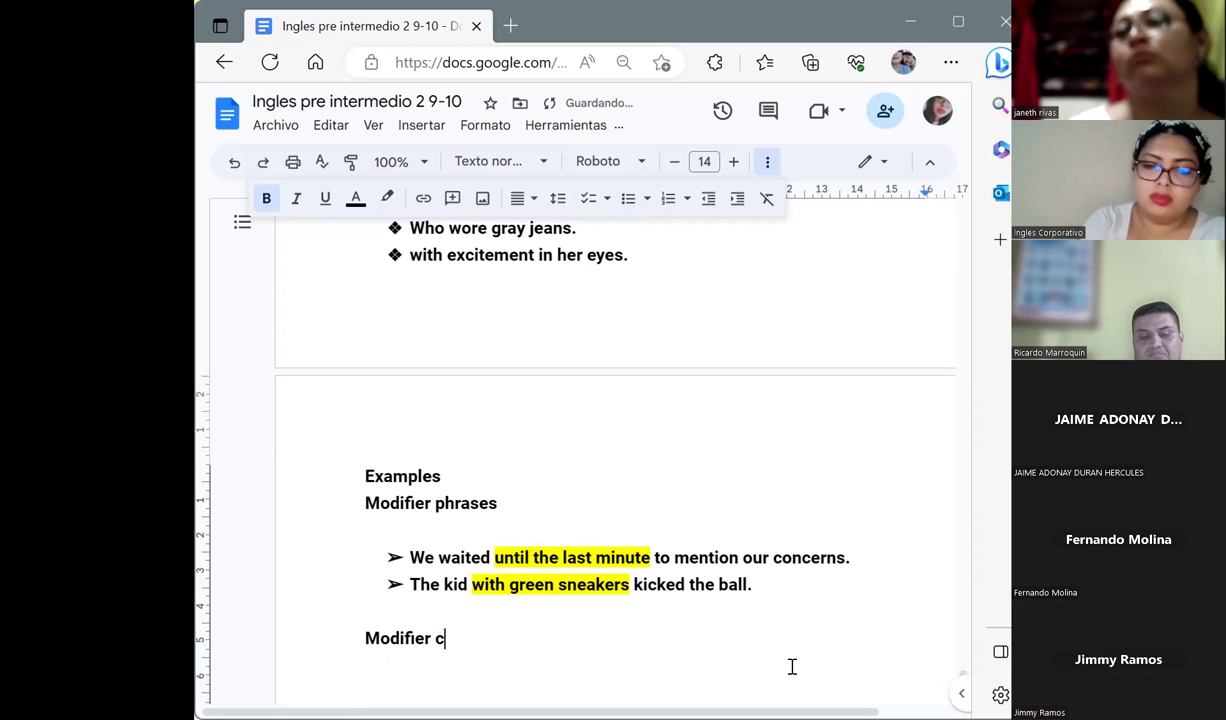
type("lauses")
key("Return")
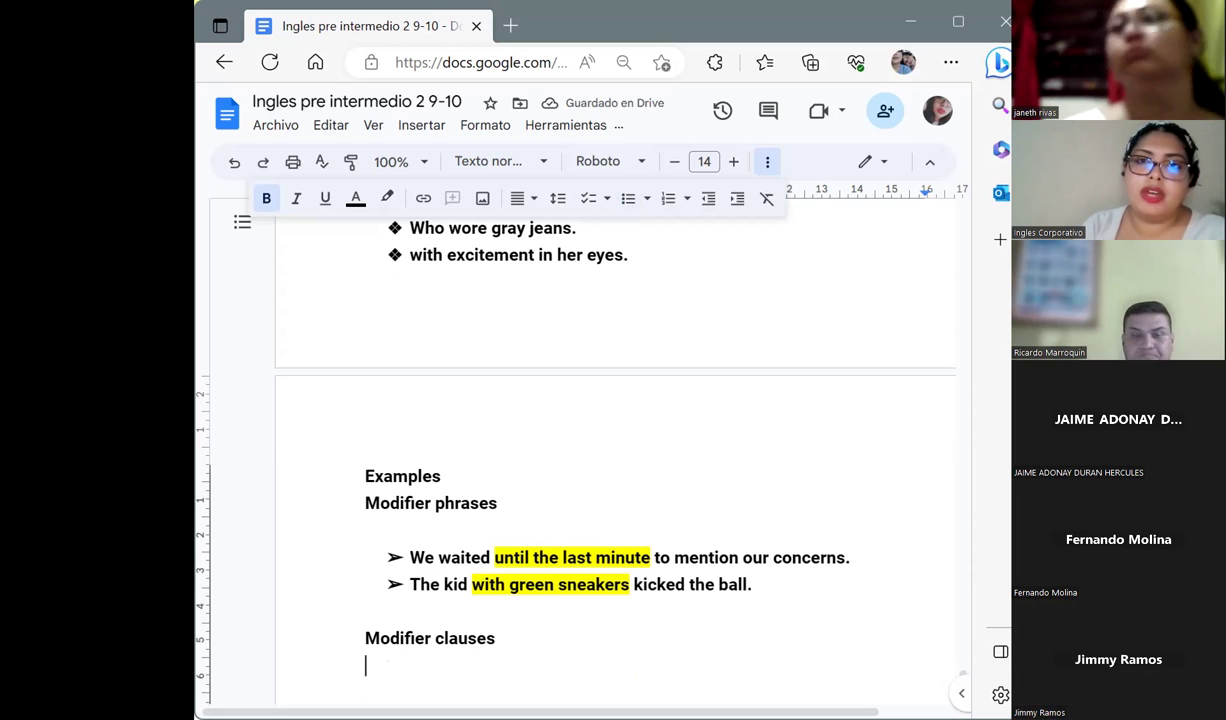
left_click(931, 166)
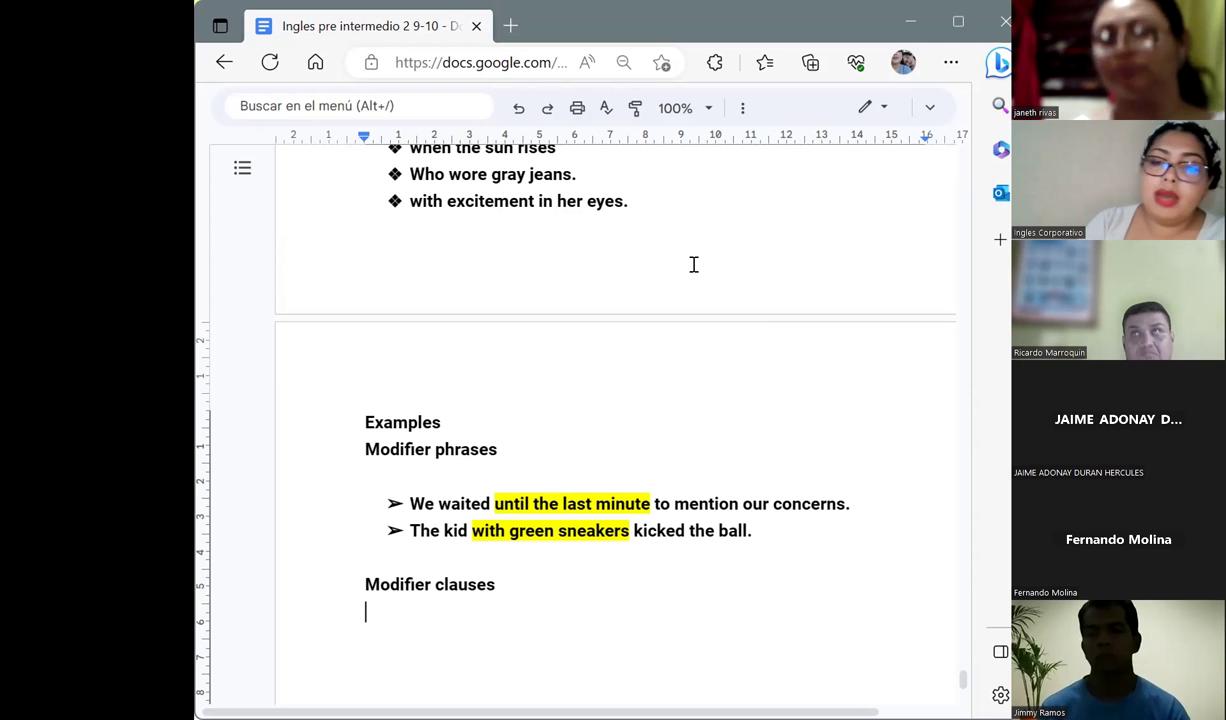
Add a blank line under 'Modifier clauses' and make the next line a checkbox list item
key("Return")
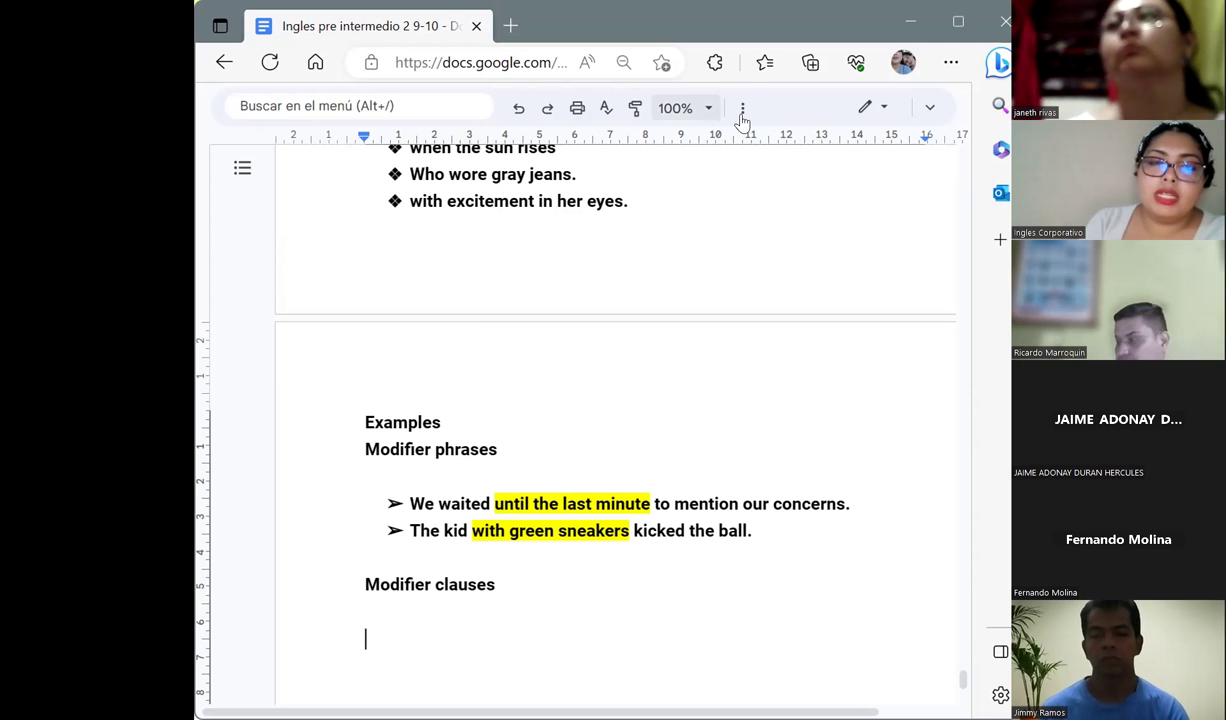
left_click(742, 108)
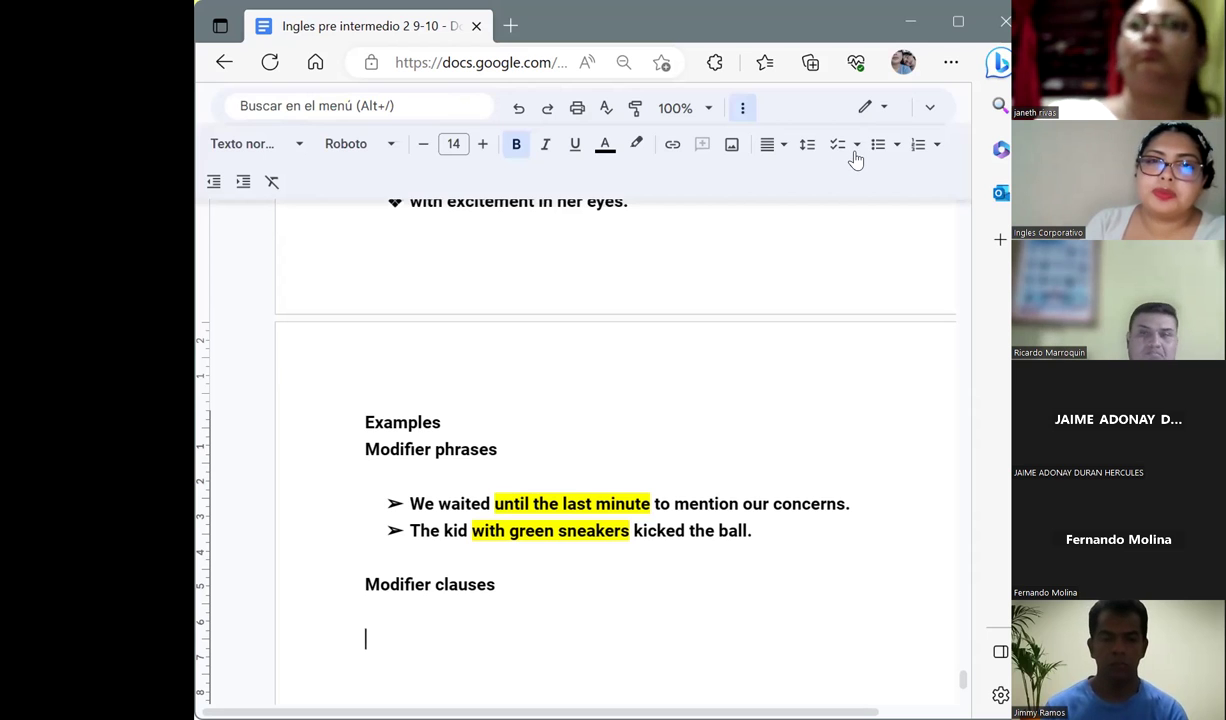
left_click(853, 147)
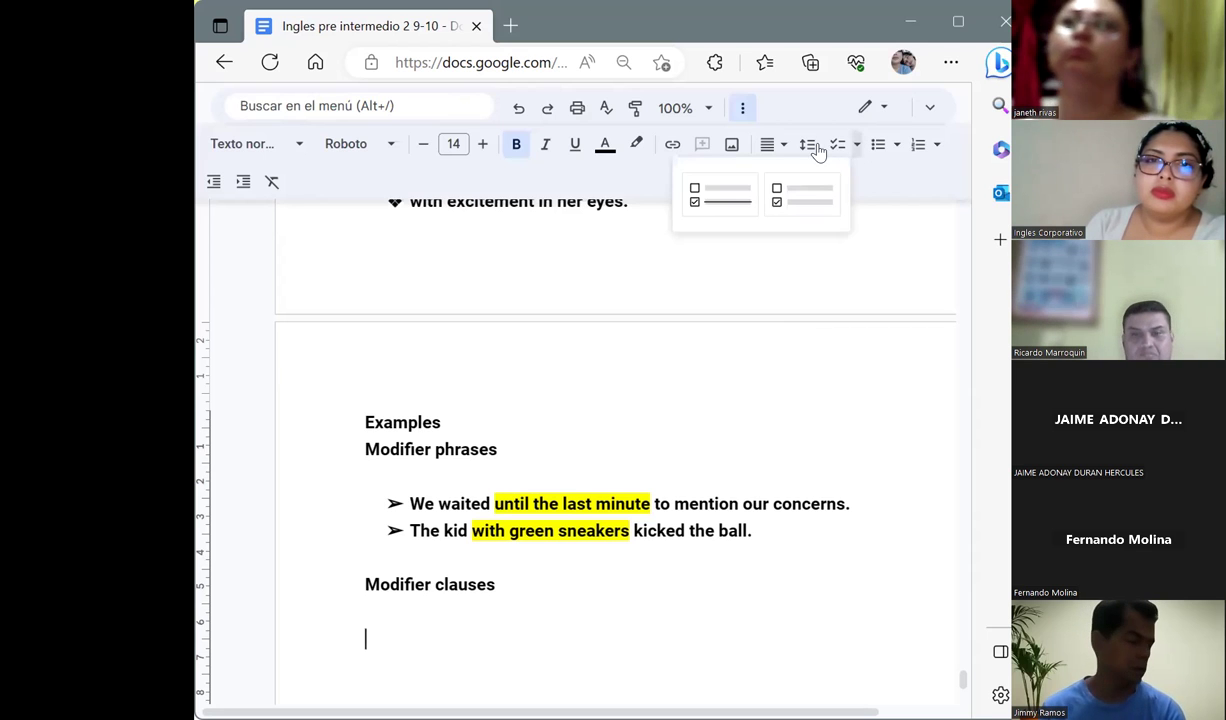
left_click(896, 144)
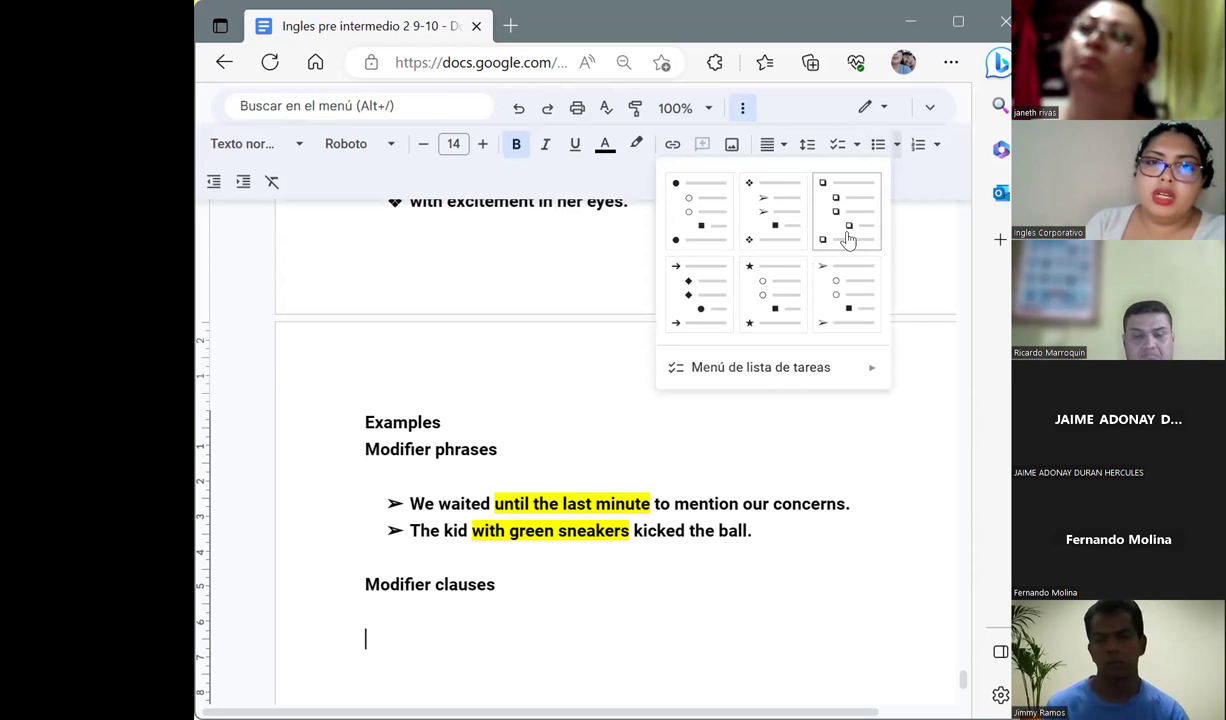
left_click(846, 230)
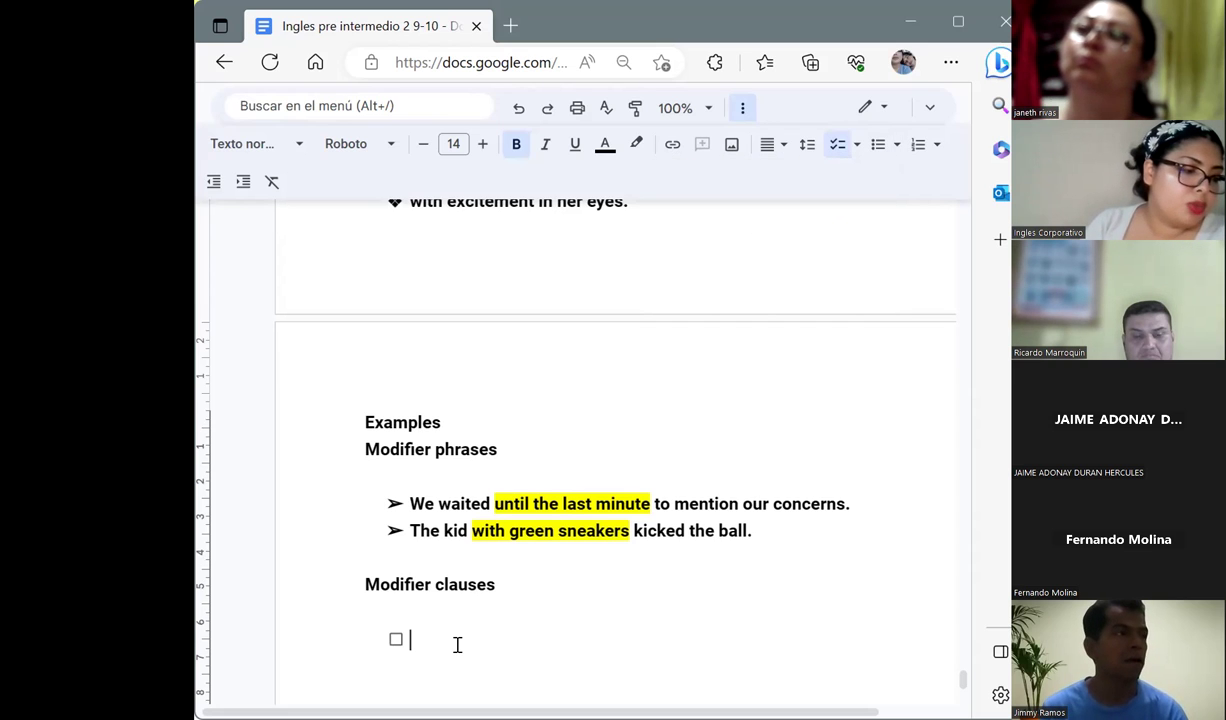
Type 'My sister won the contest, as she had hope.' in the checklist item
type("My si")
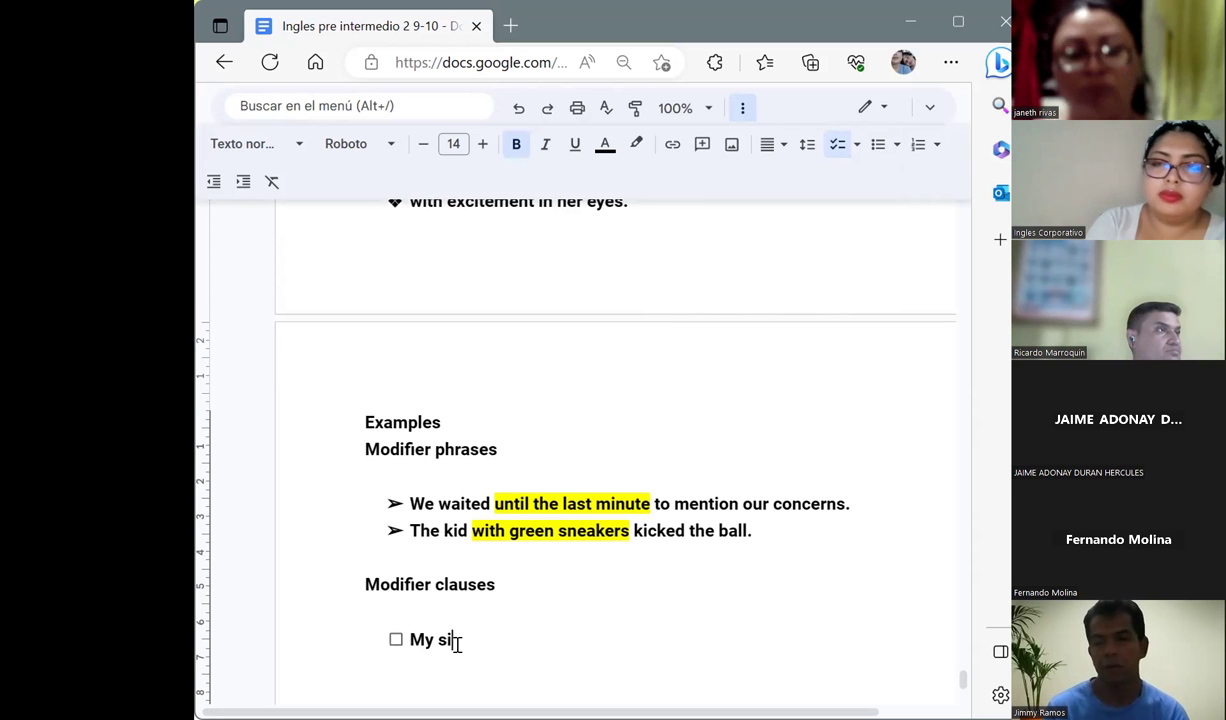
type("ster won the ")
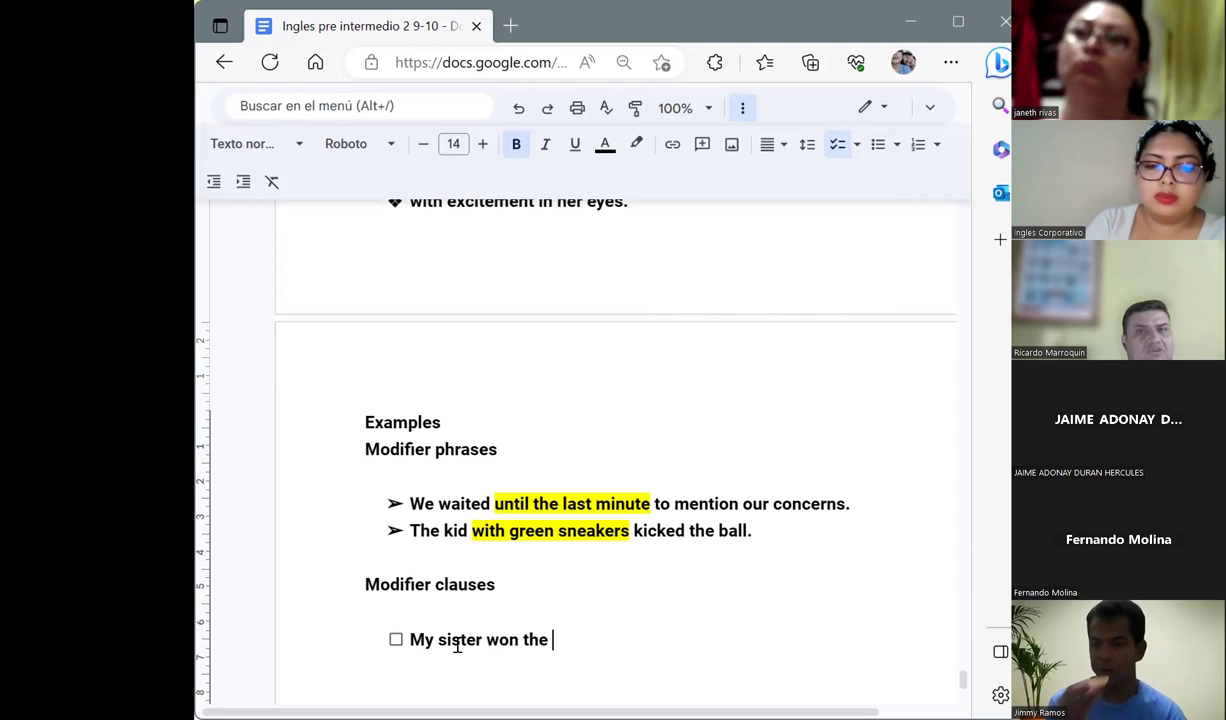
type("contest")
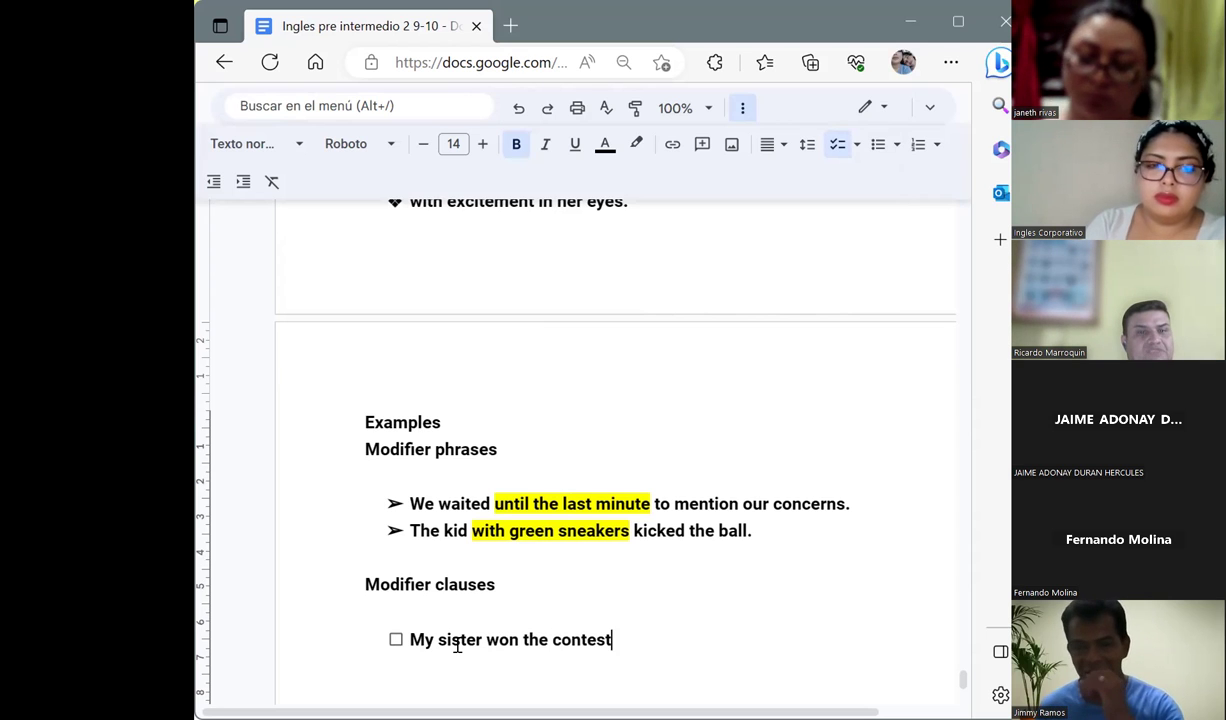
type(",")
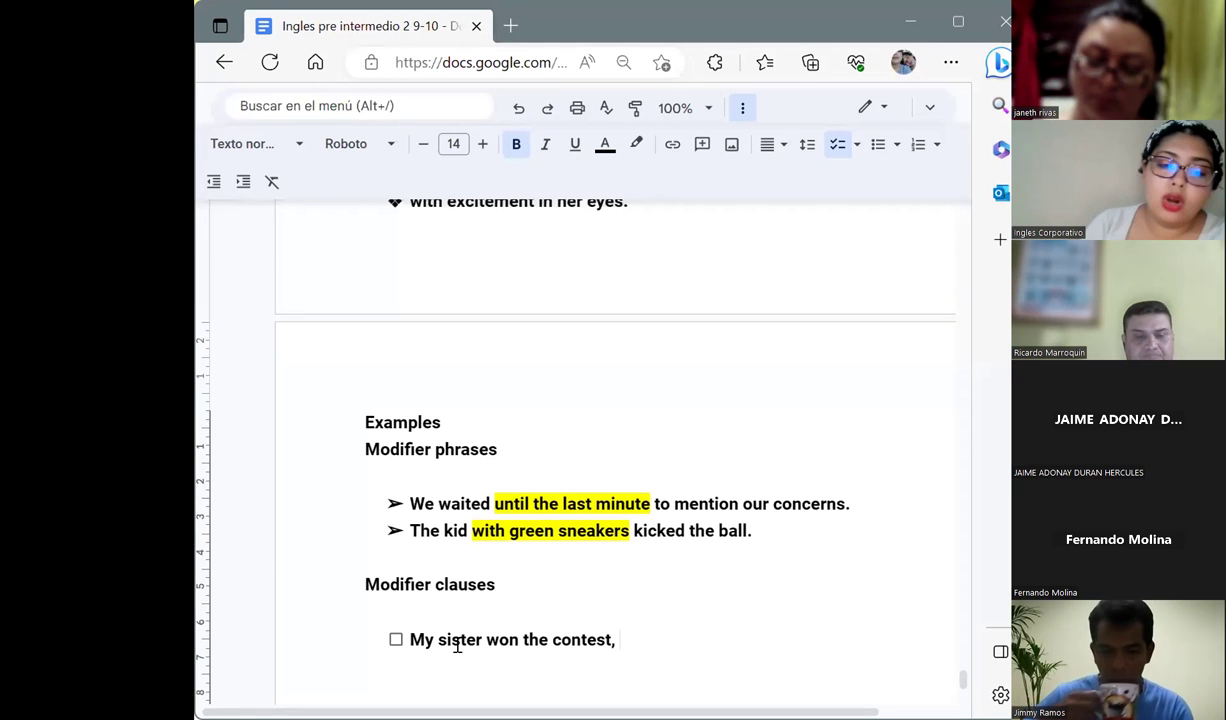
type("as ")
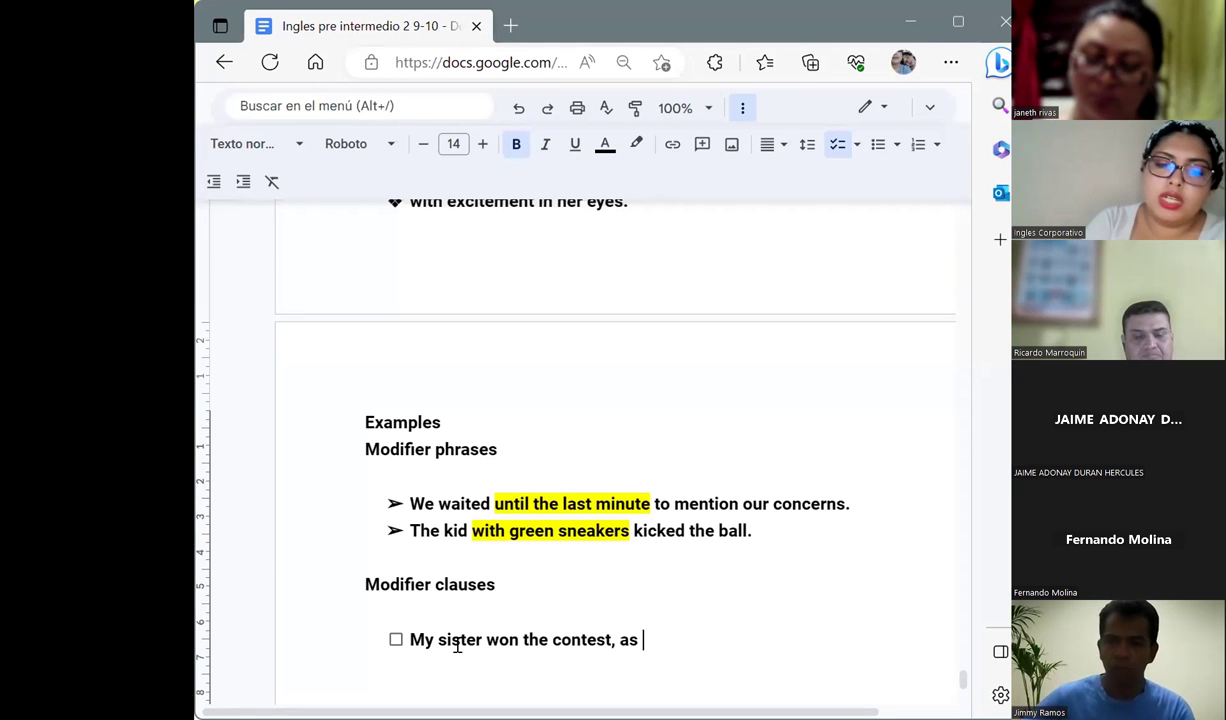
type("she had")
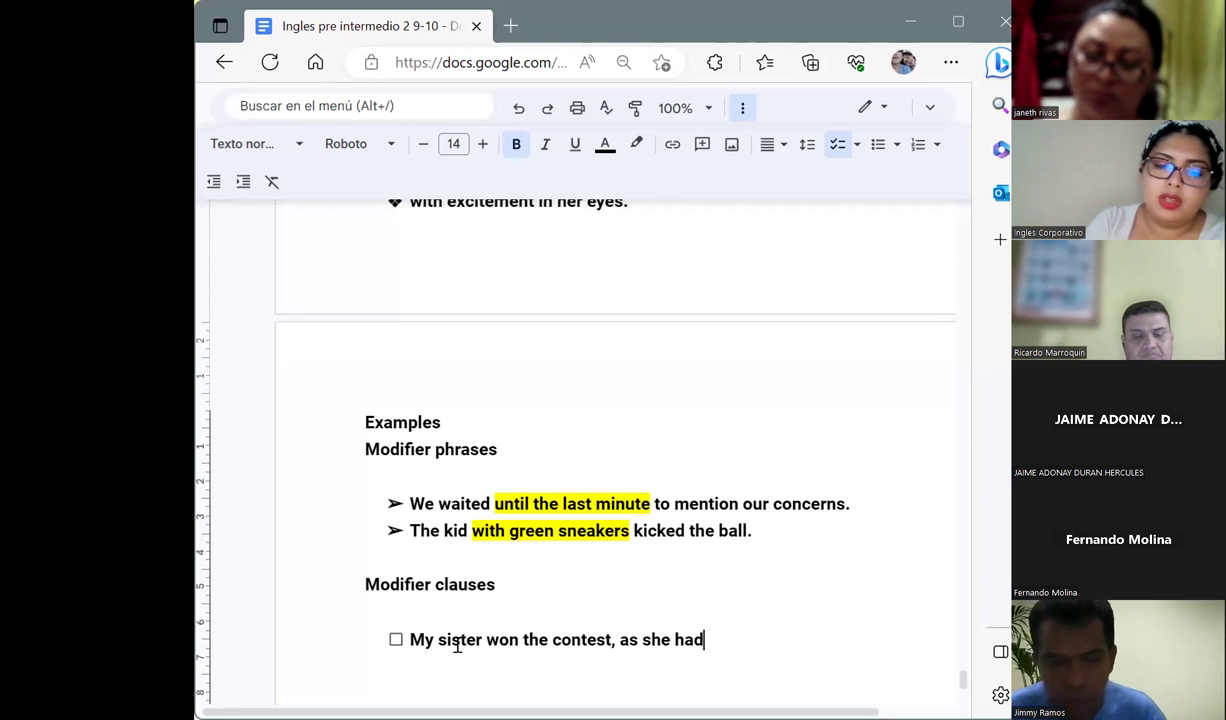
type(" hope.")
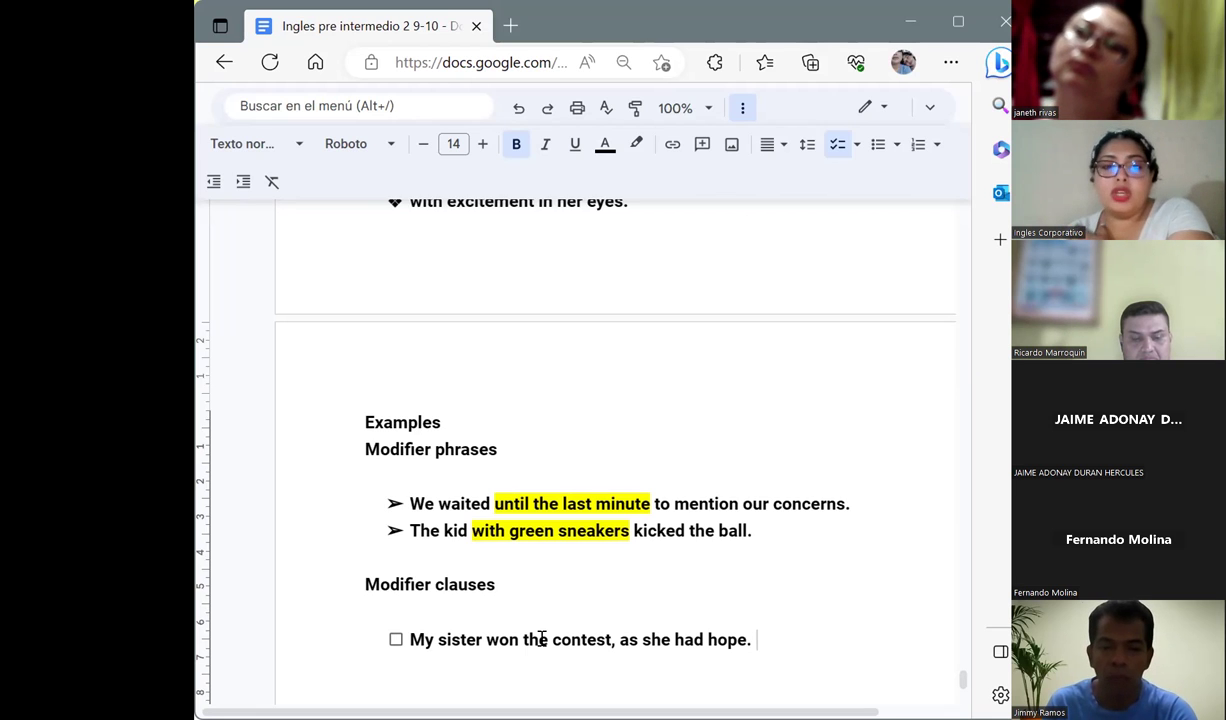
Give 'as she had hope.' a yellow highlight and put the caret at the sentence end
left_click_drag(757, 640, 620, 639)
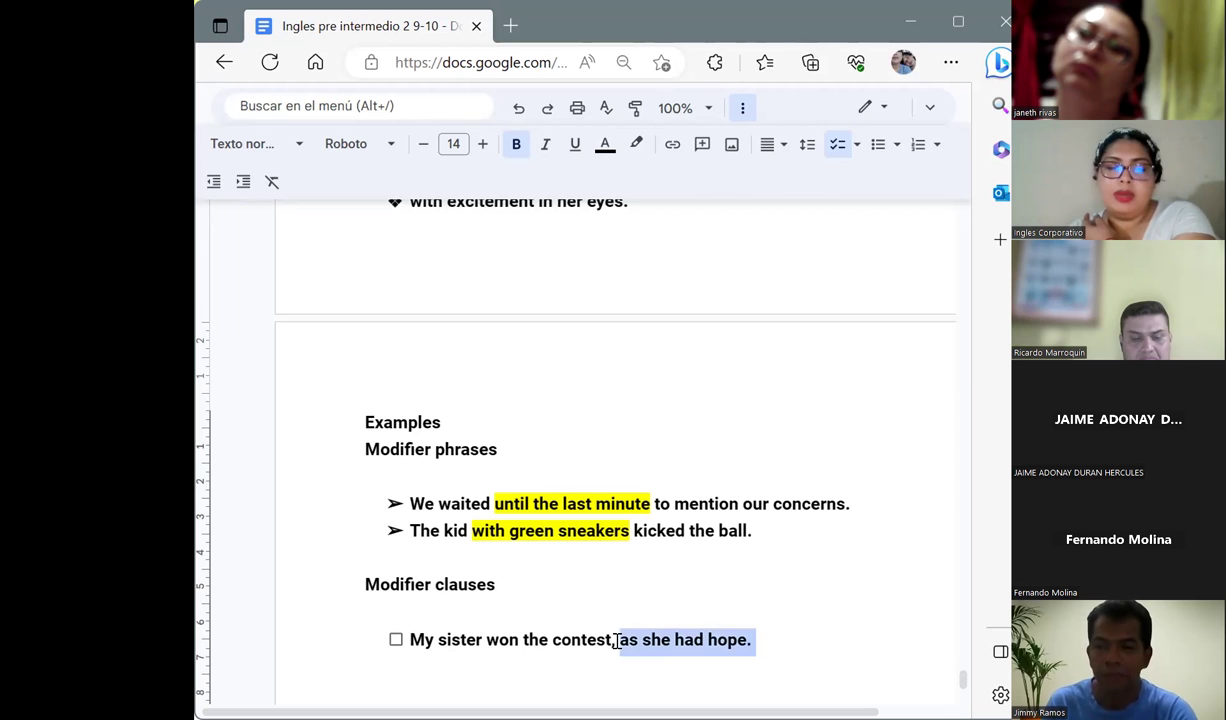
left_click(636, 144)
left_click(701, 229)
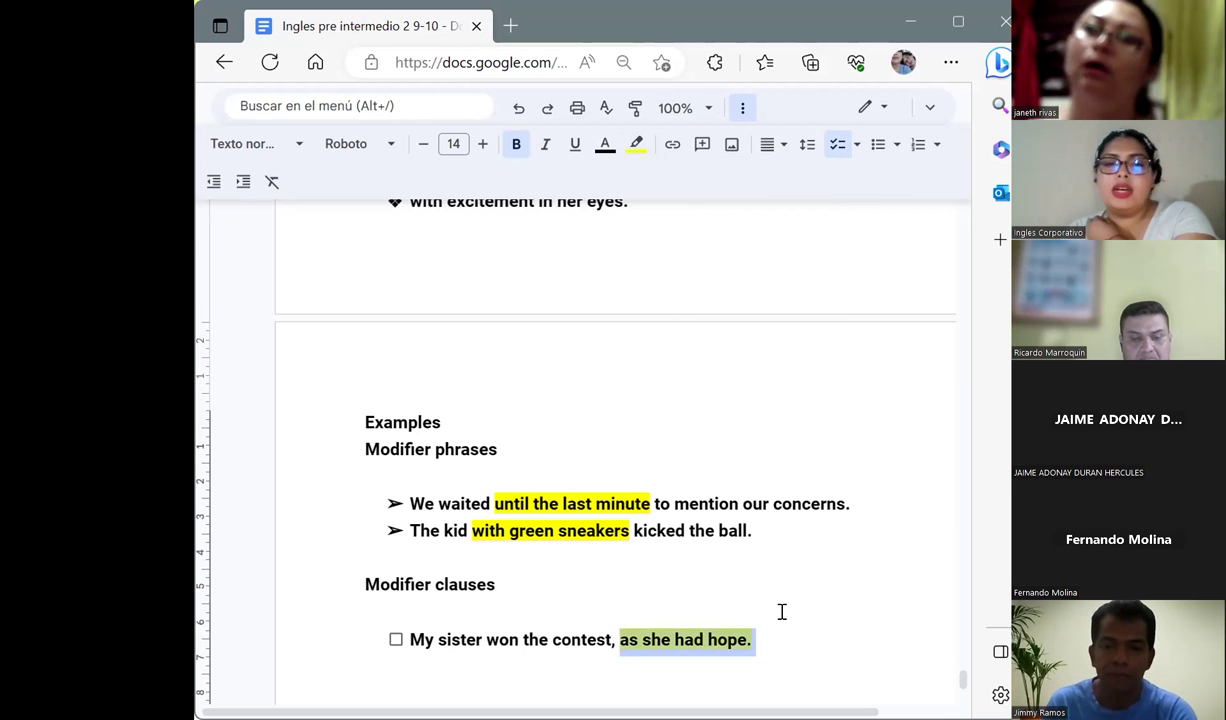
key("BackSpace")
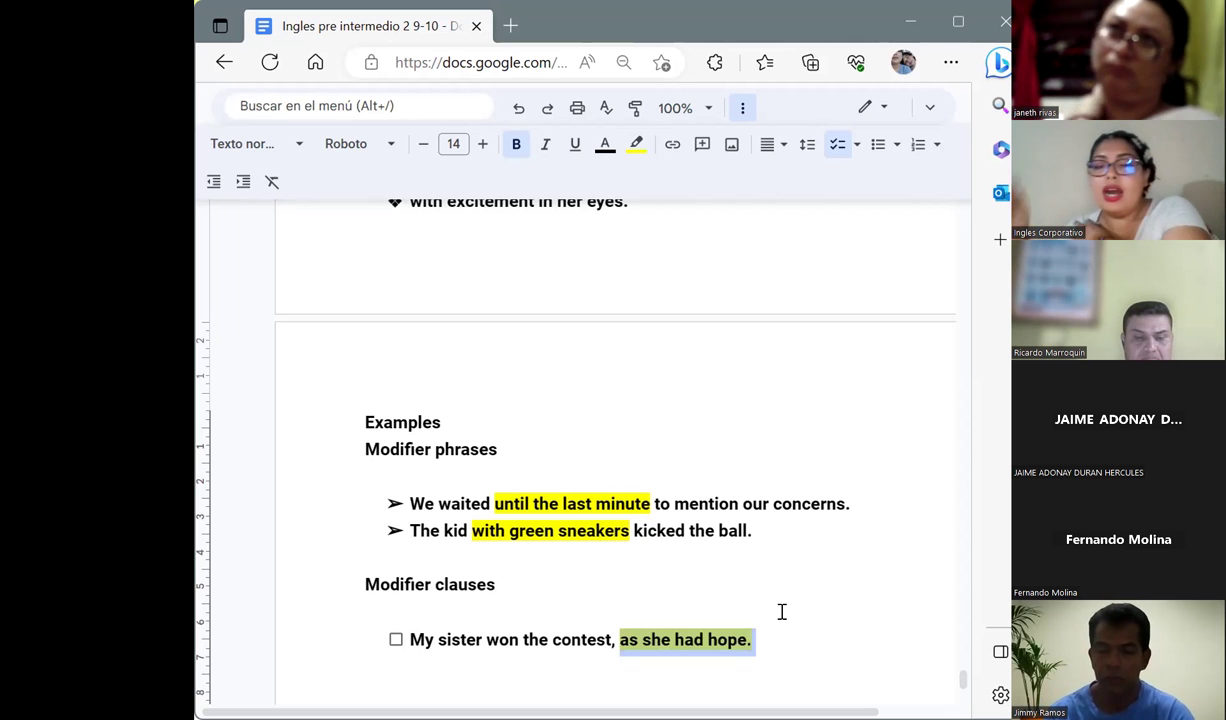
left_click(814, 661)
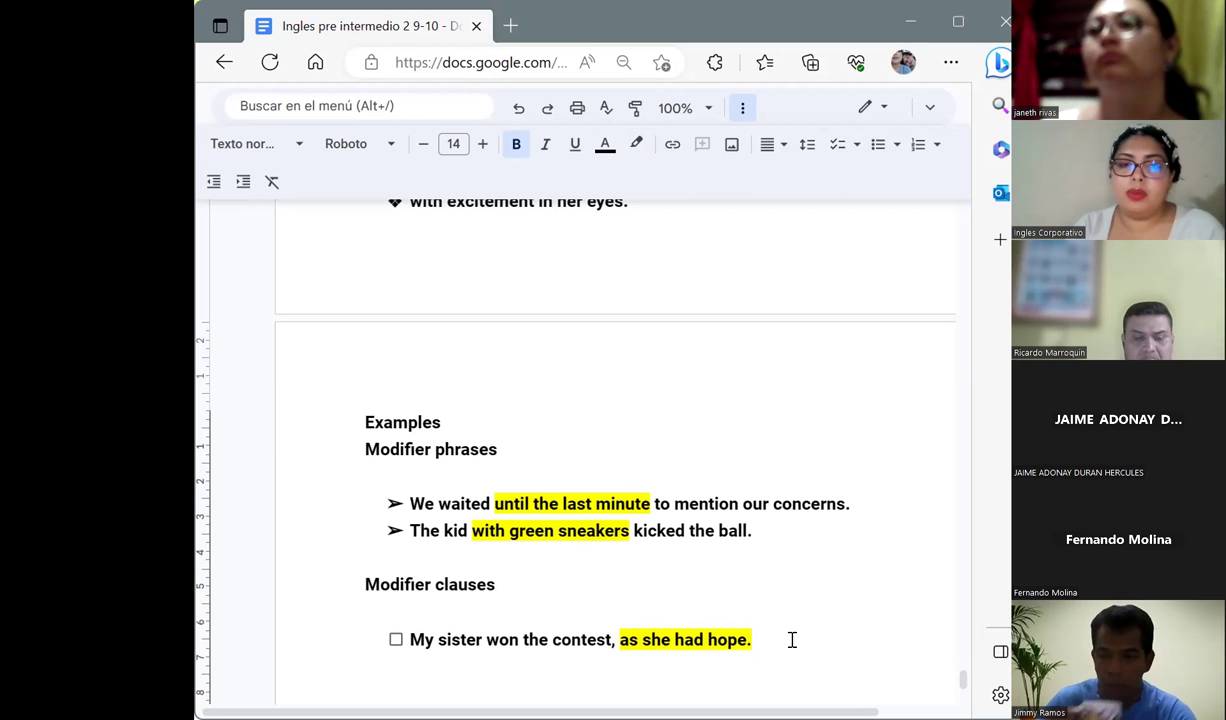
left_click(792, 640)
Add a non-highlighted checklist item: 'The pedestrian, who had been waiting for fifteen minutes, didn't step aside.'
key("Return")
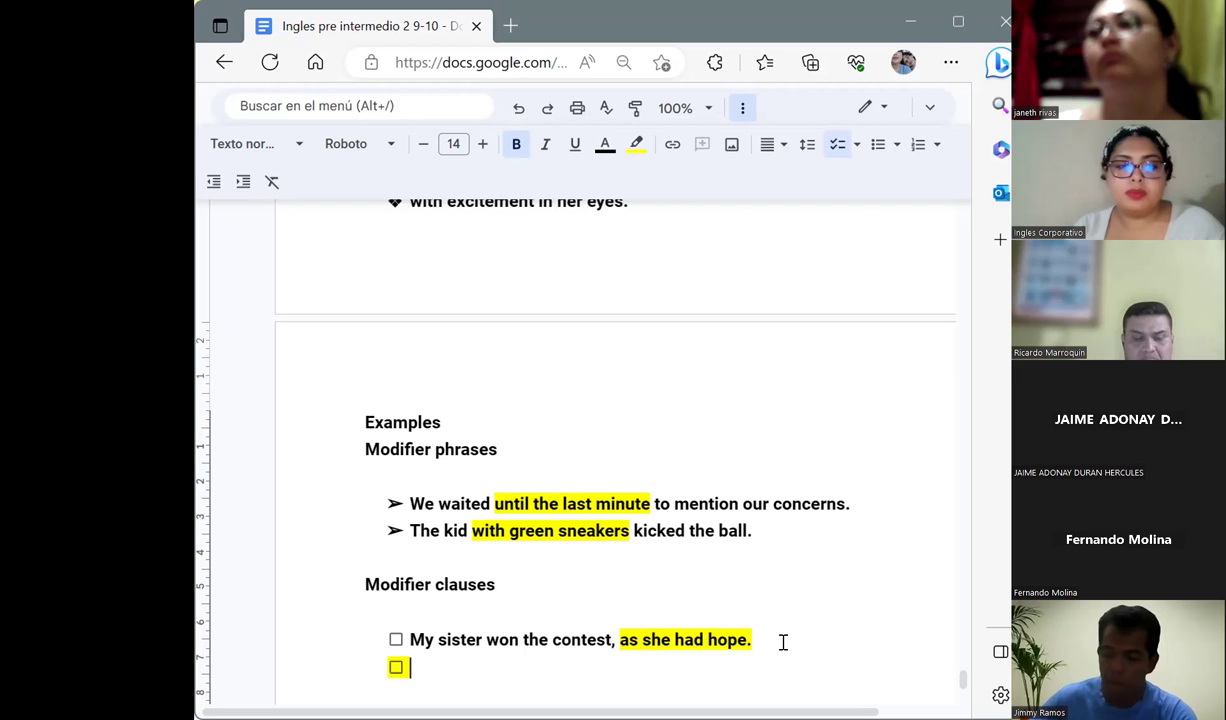
left_click(636, 144)
left_click(695, 183)
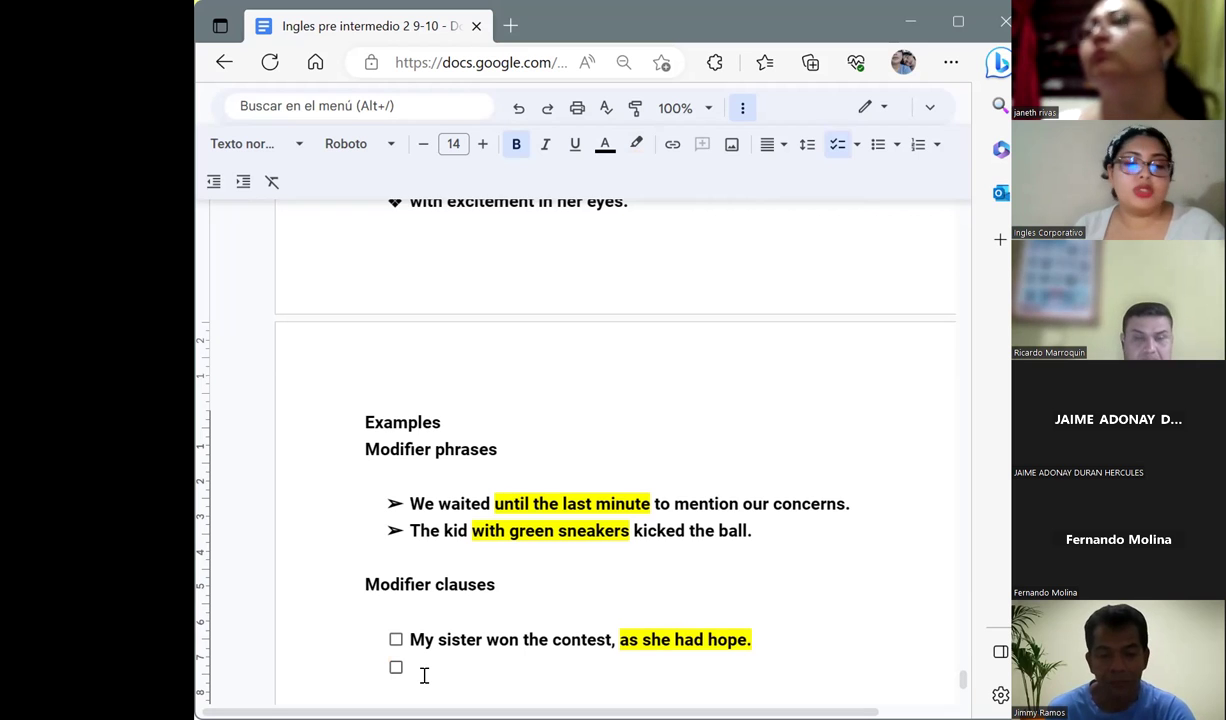
type("The ")
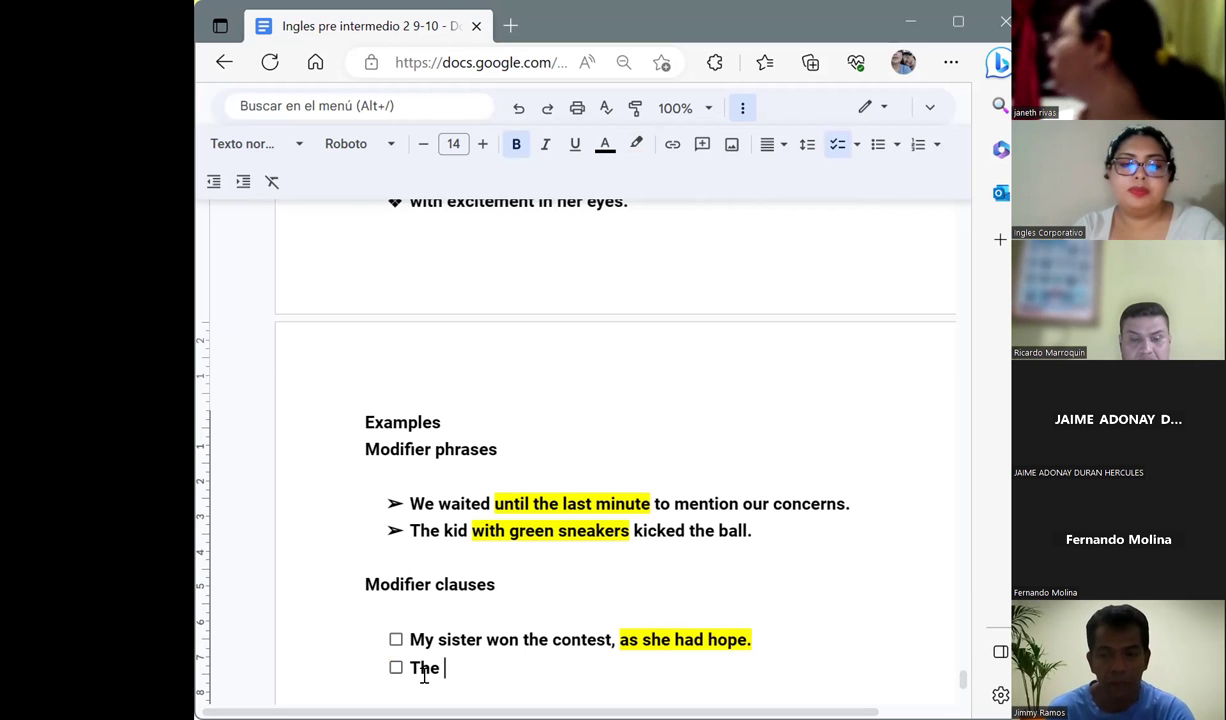
type("pedestrian, ")
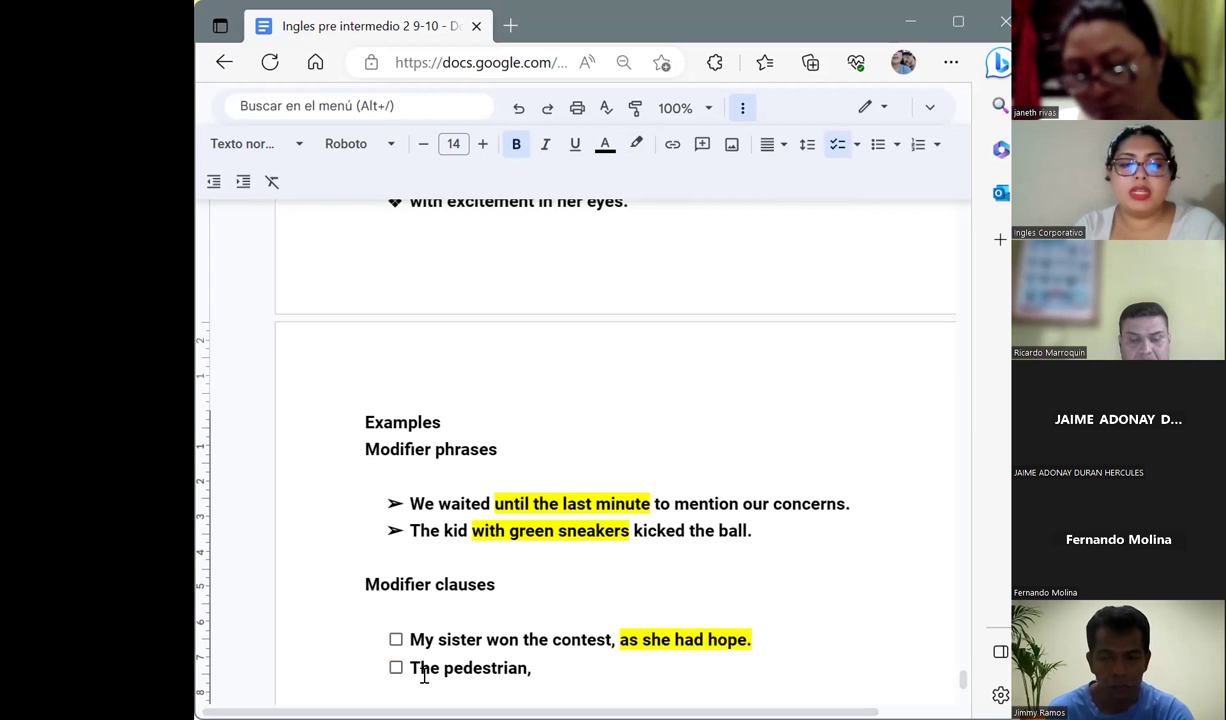
type("who ")
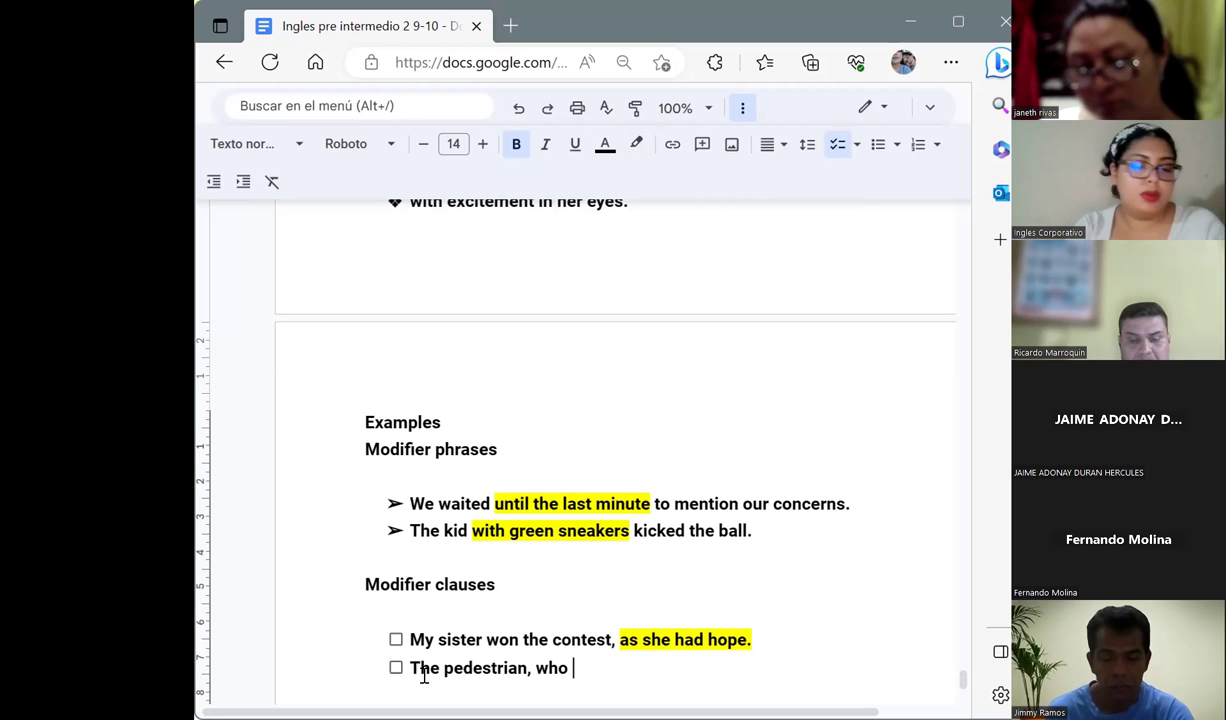
type("had b")
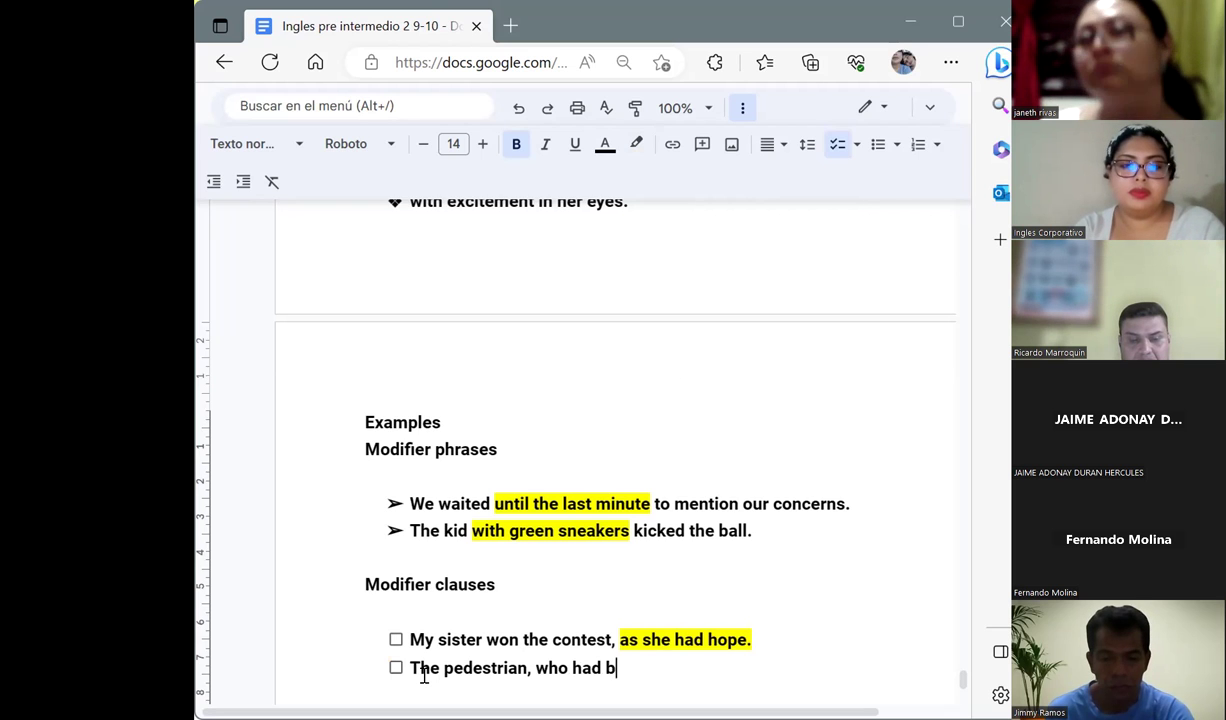
type("een waiting for fifteen minutes")
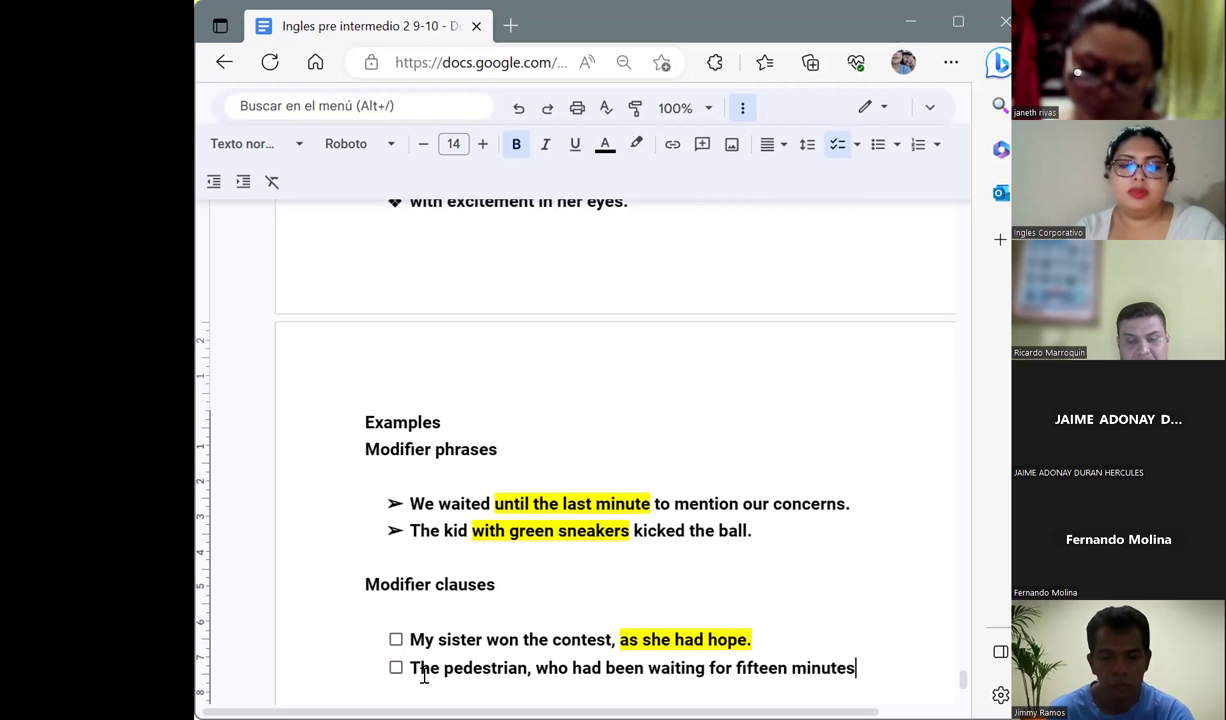
type(", ")
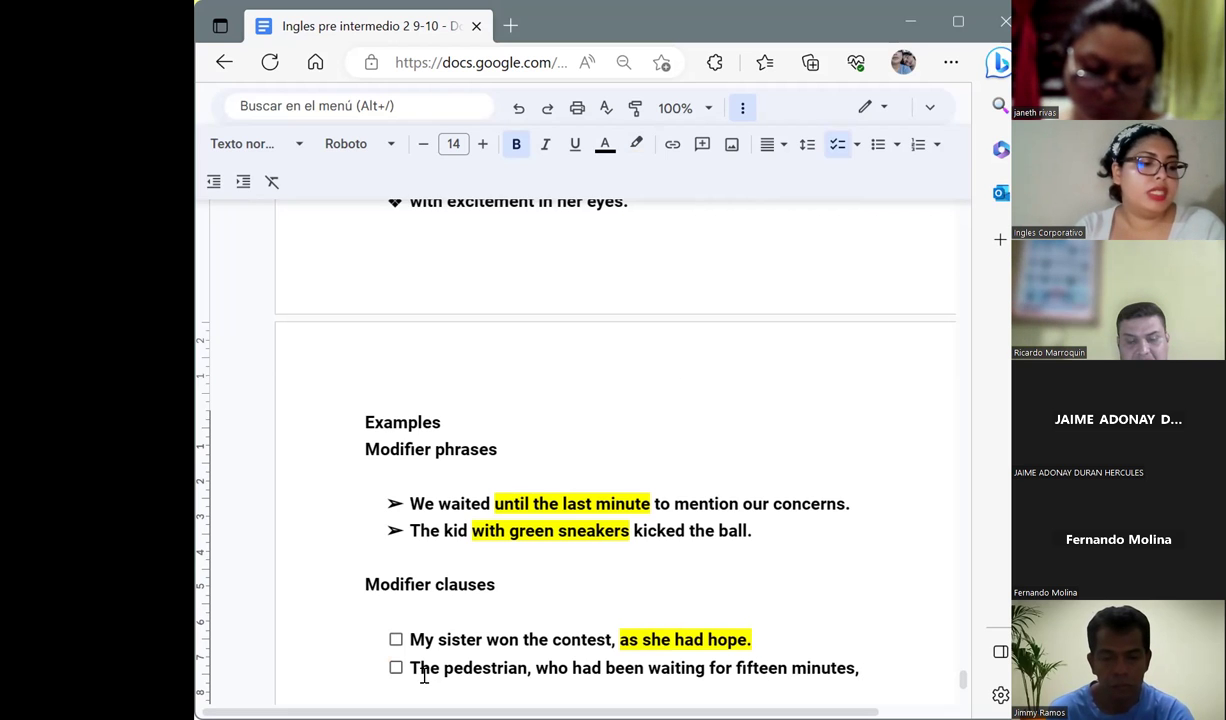
type("di")
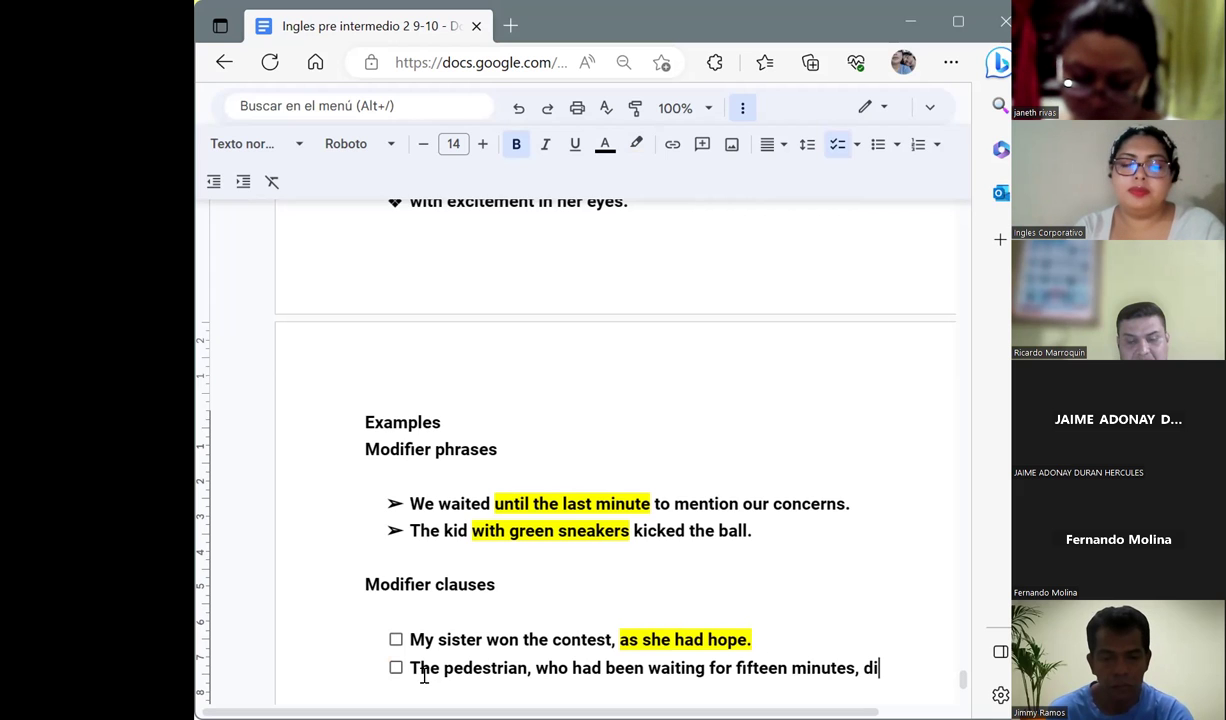
type("dn't ste")
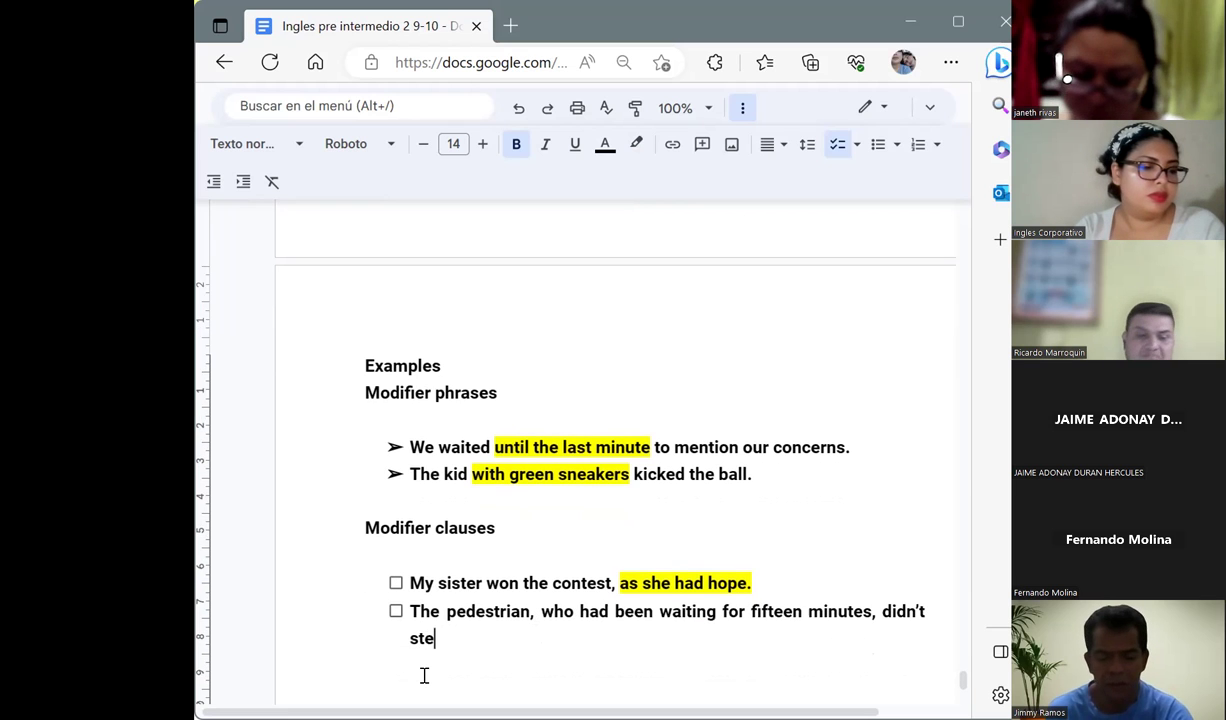
type("p aside.")
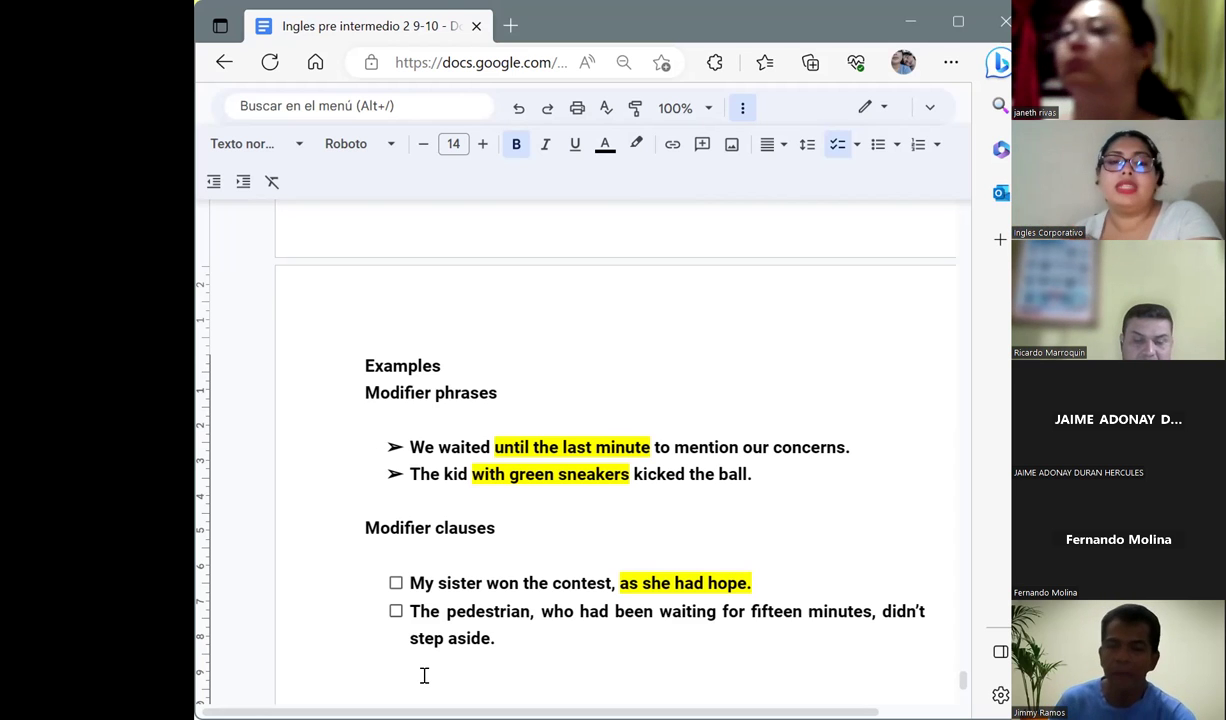
Apply yellow highlight to 'who had been waiting for fifteen minutes' and deselect it
left_click_drag(544, 609, 868, 614)
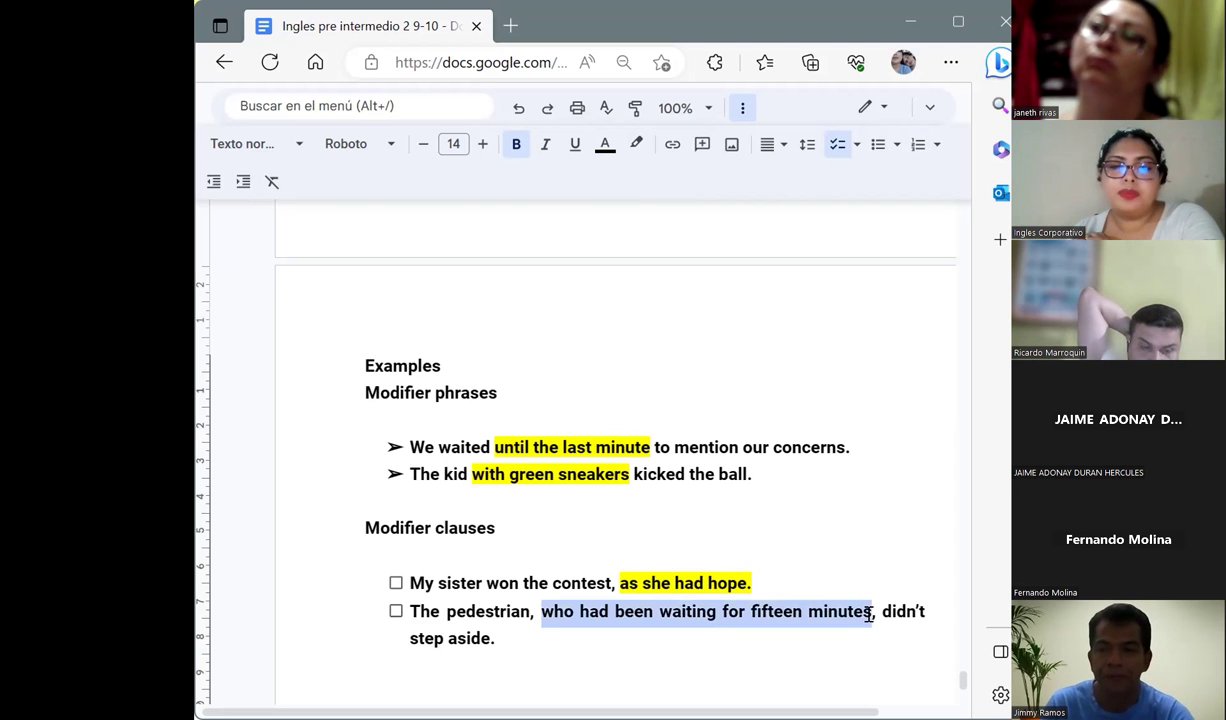
left_click(636, 143)
left_click(700, 229)
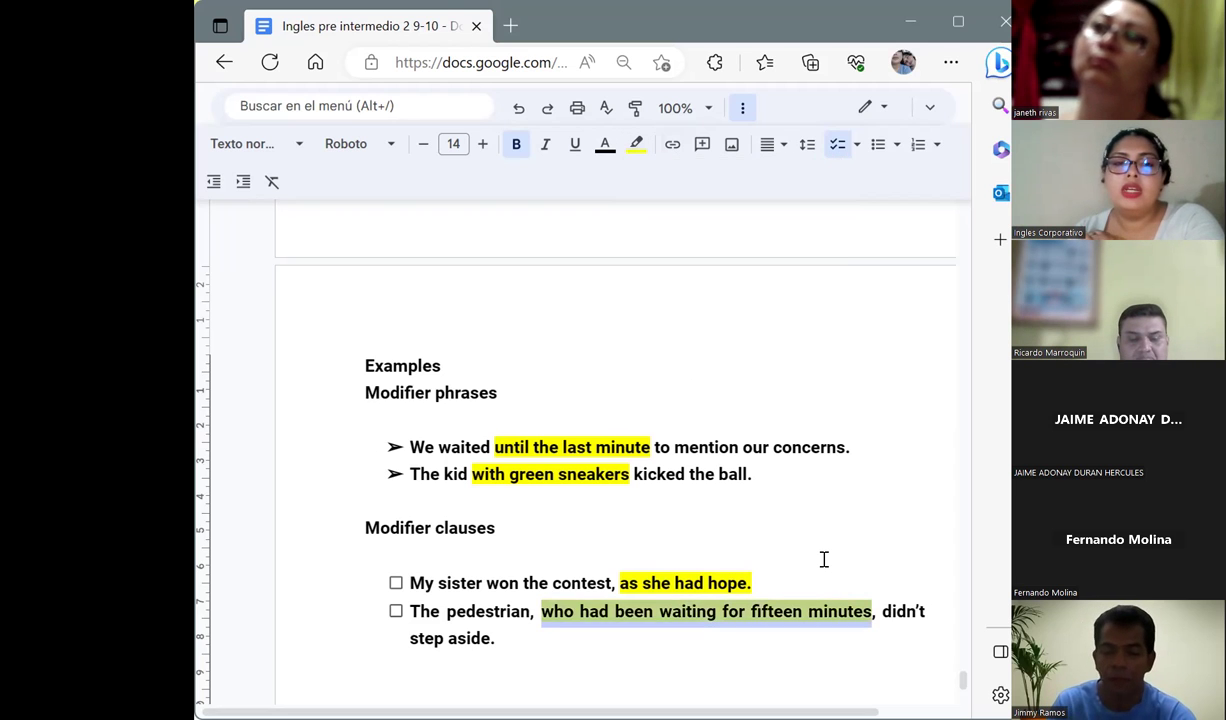
left_click(824, 558)
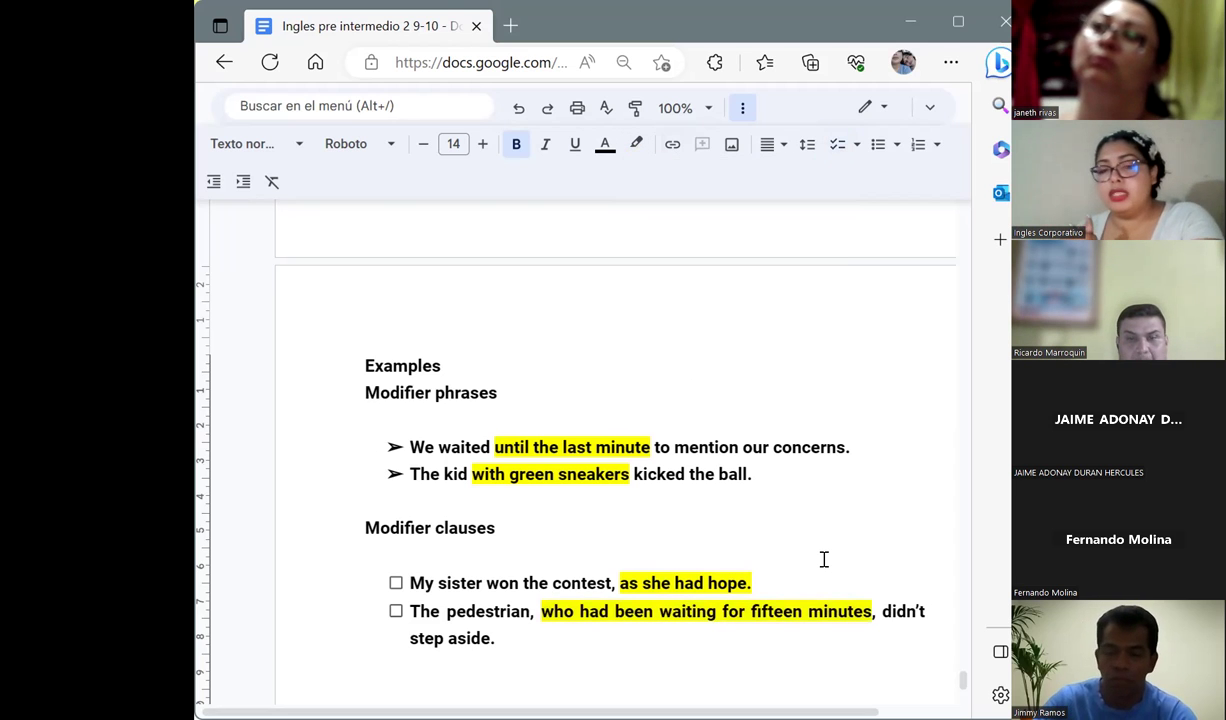